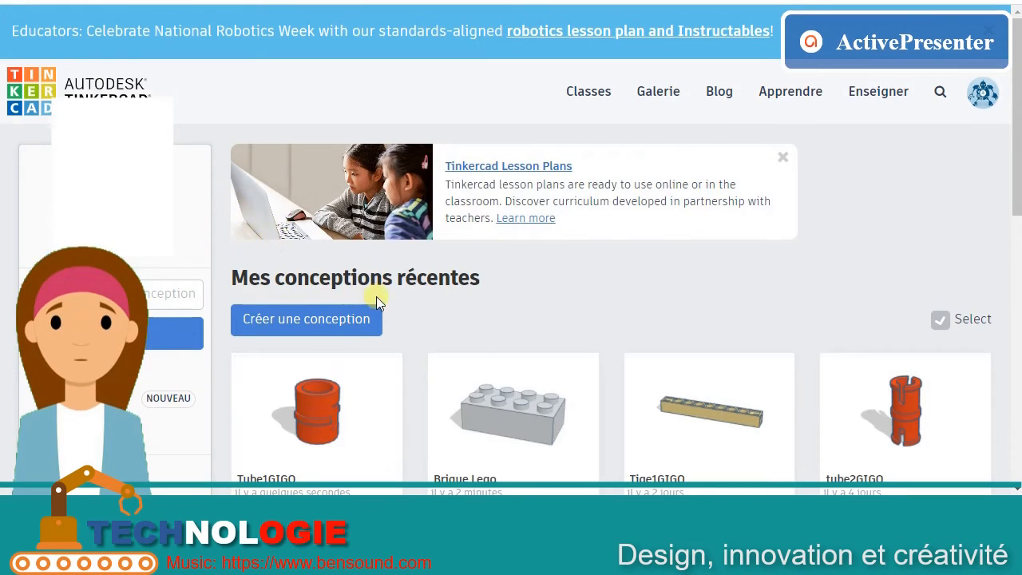
Open the recent design "Brique Lego" for editing
scroll(487, 345, down, 1)
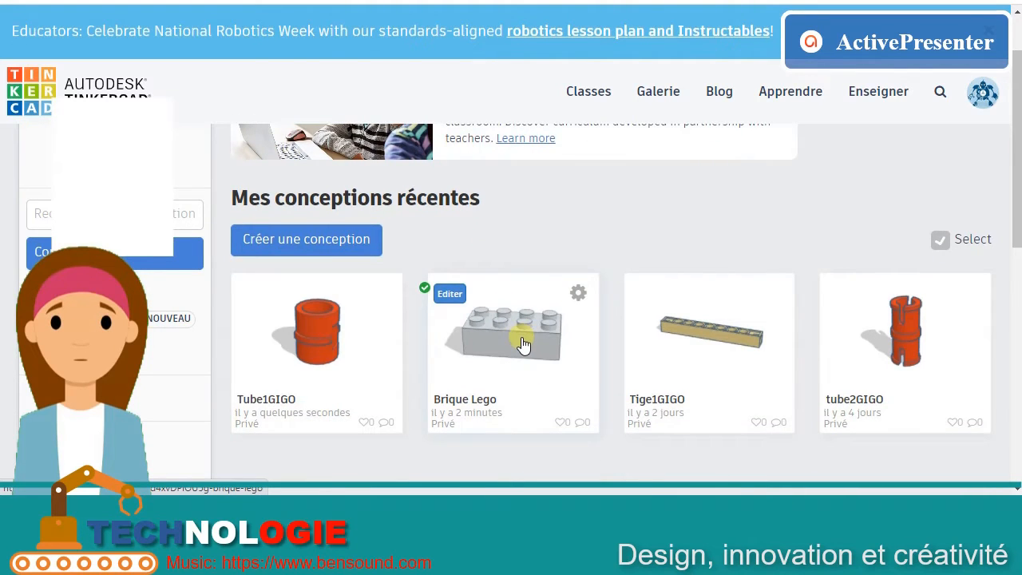
click(520, 343)
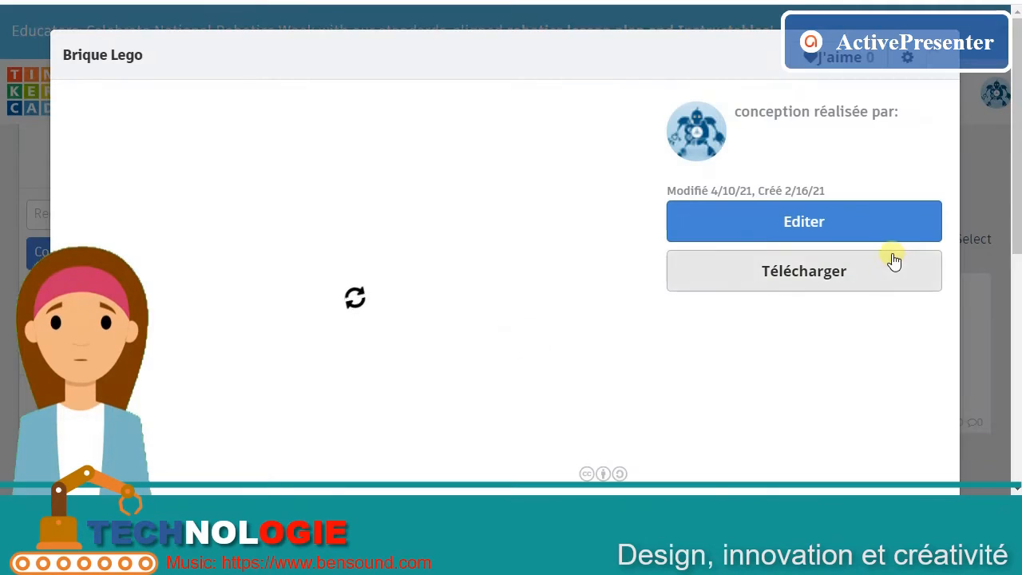
click(814, 215)
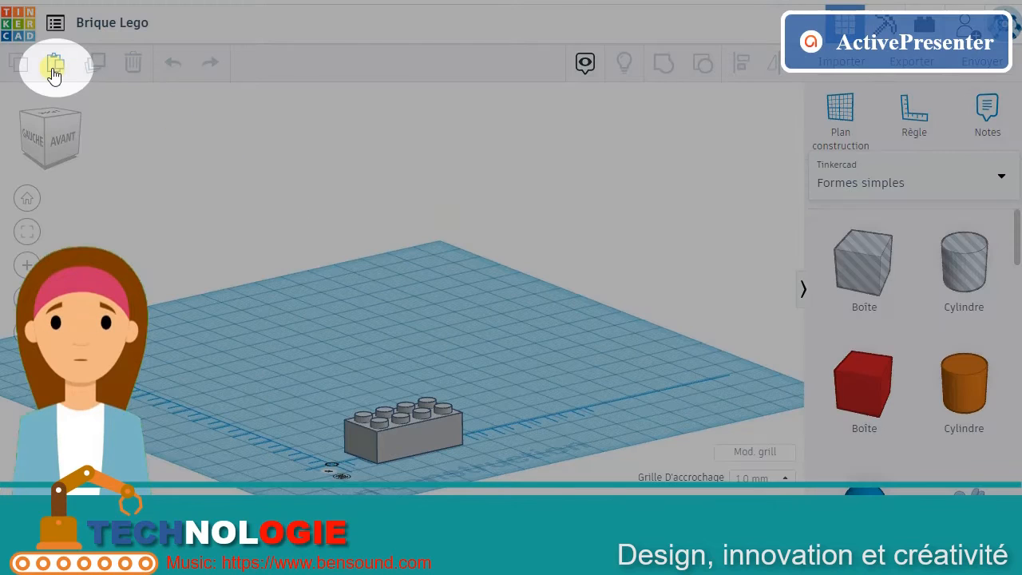
Paste the copied tube and move it behind the Lego brick, about 88 mm from the ruler origin in both directions
click(62, 71)
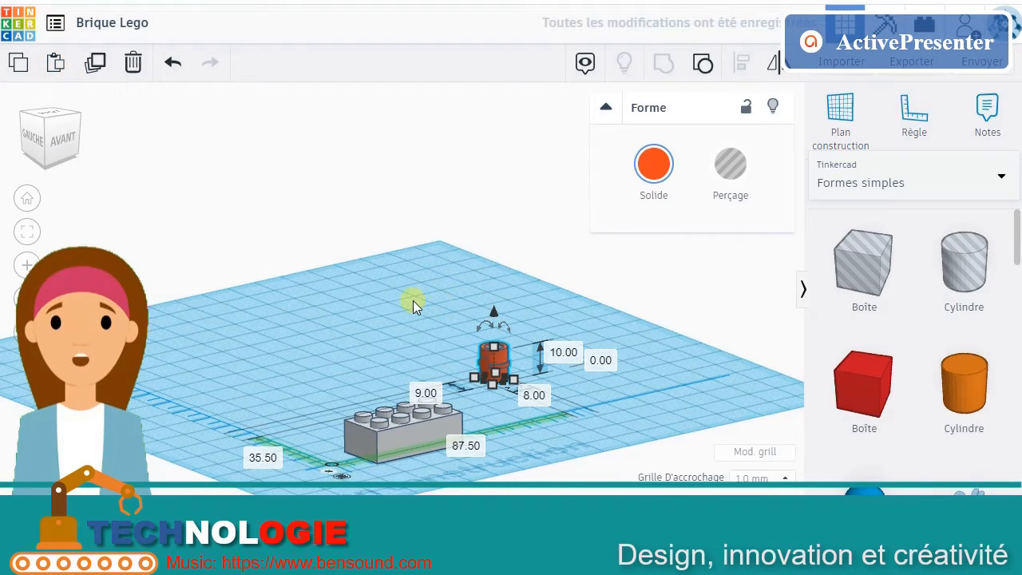
click(413, 300)
click(494, 357)
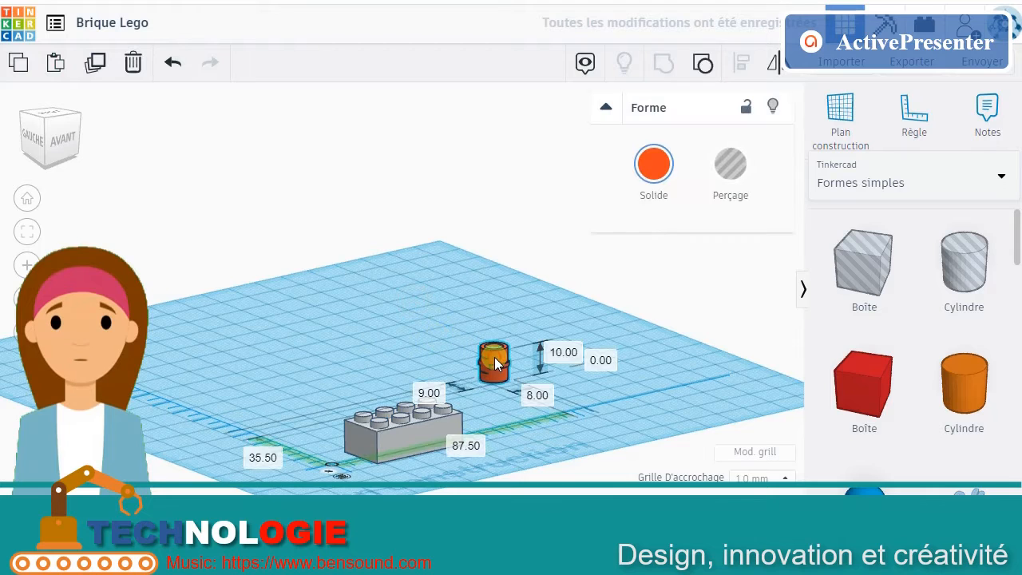
drag(499, 363, 390, 319)
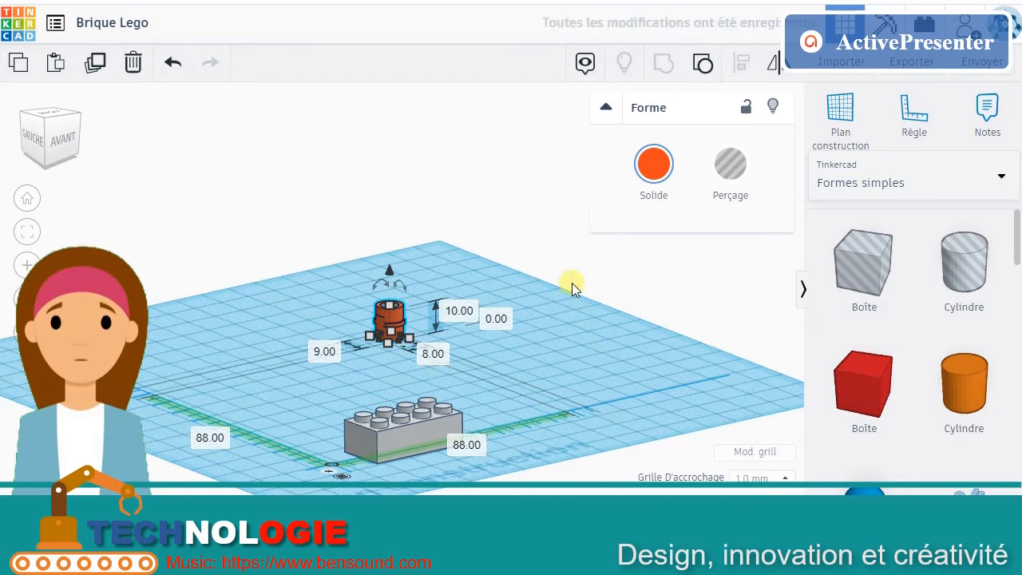
right_drag(571, 283, 388, 337)
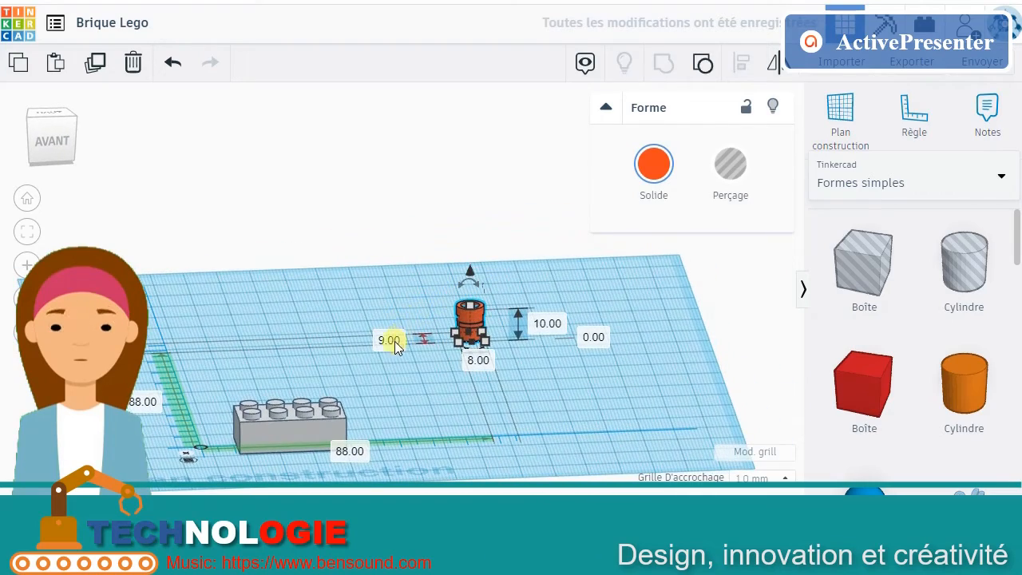
click(410, 382)
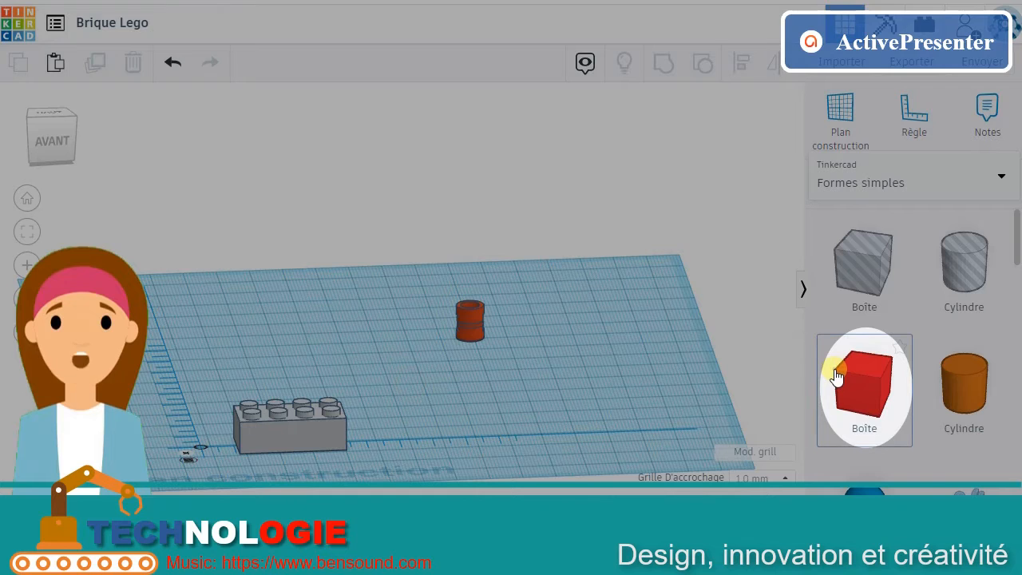
Add a solid red box beside the Lego brick, about 58 mm along the ruler, sized 16 x 16 mm and 10 mm high
drag(835, 375, 421, 428)
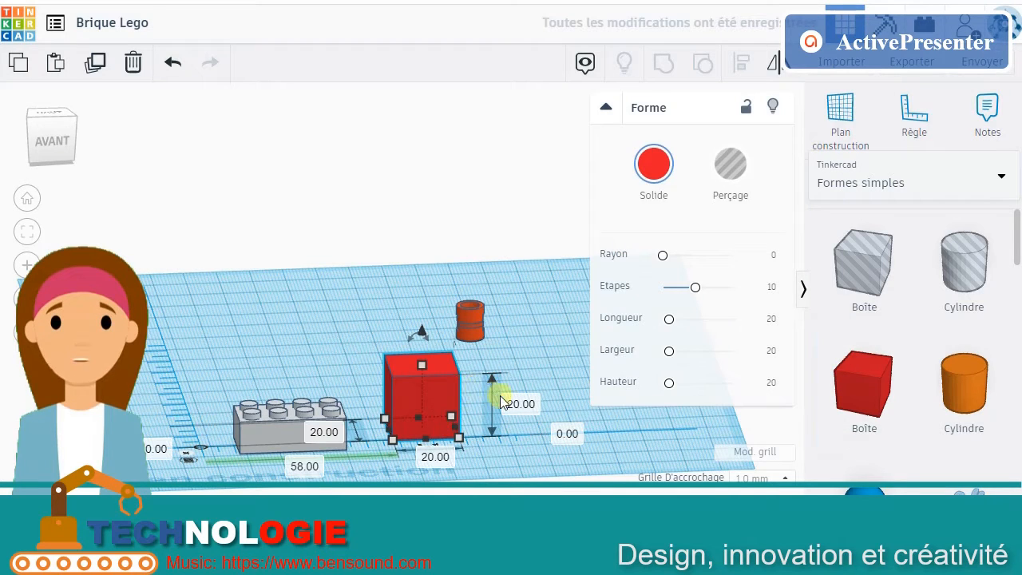
click(515, 405)
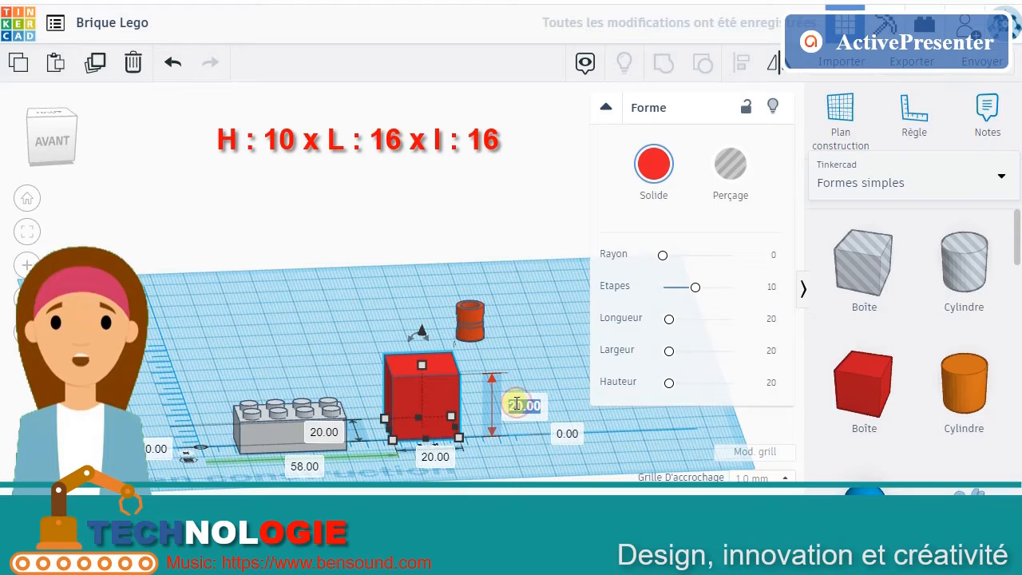
text(10)
key(Return)
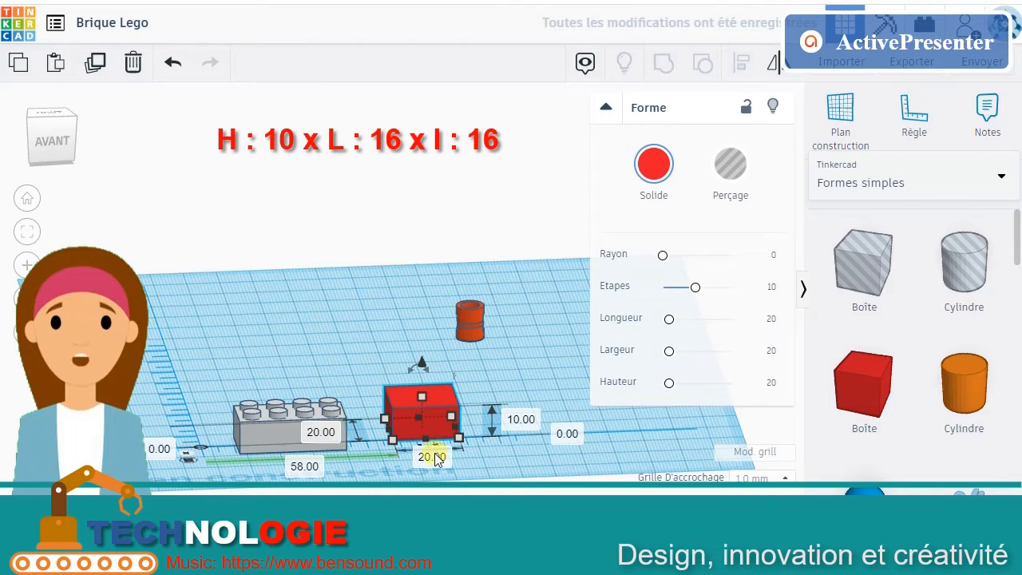
click(433, 457)
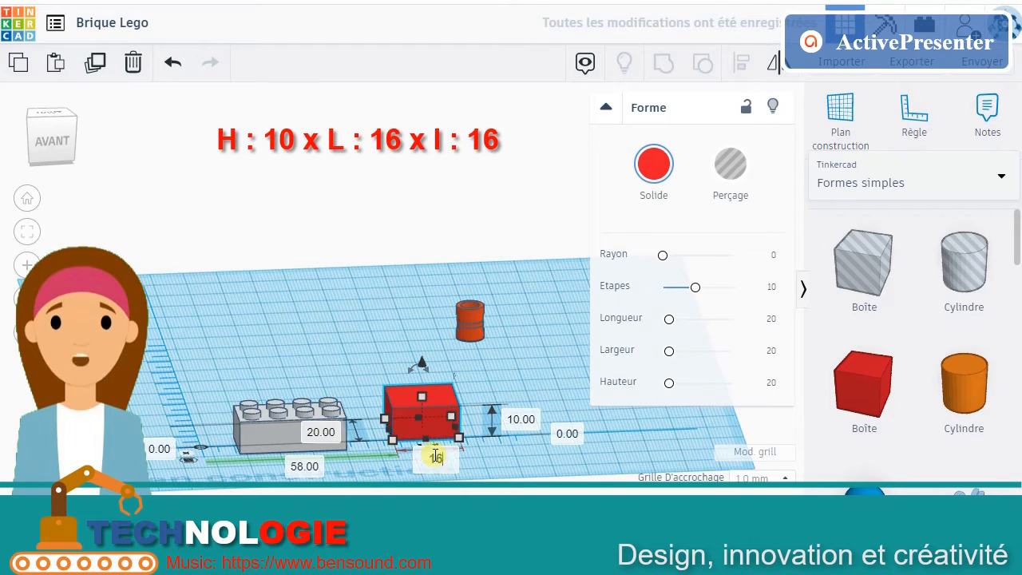
text(16)
key(Return)
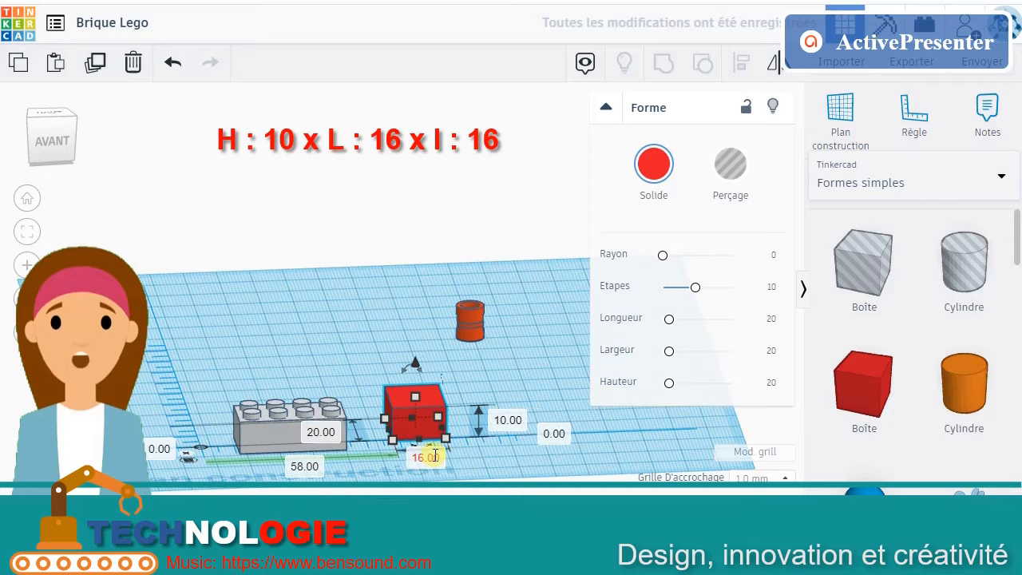
click(313, 434)
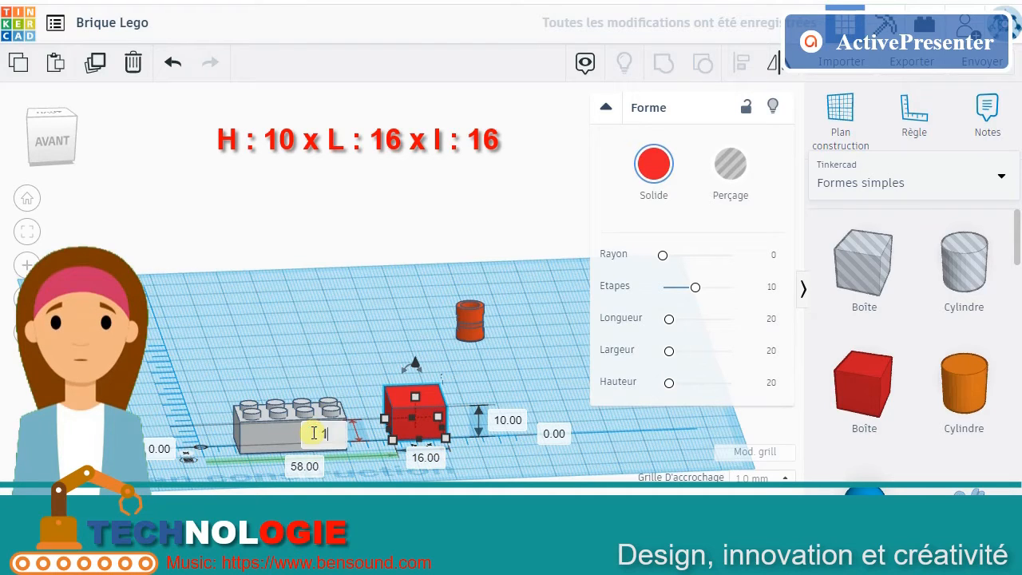
text(16)
key(Return)
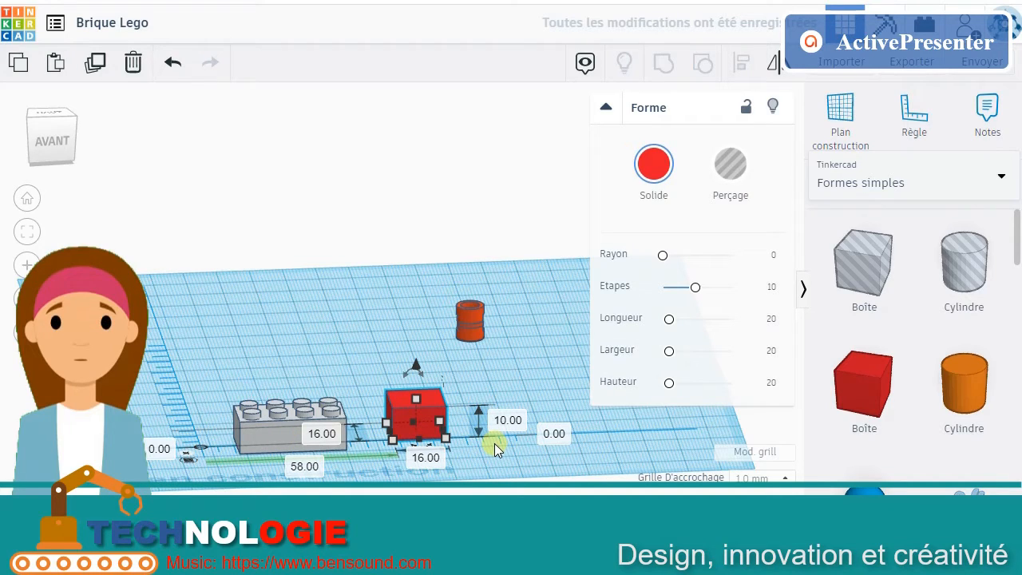
click(506, 361)
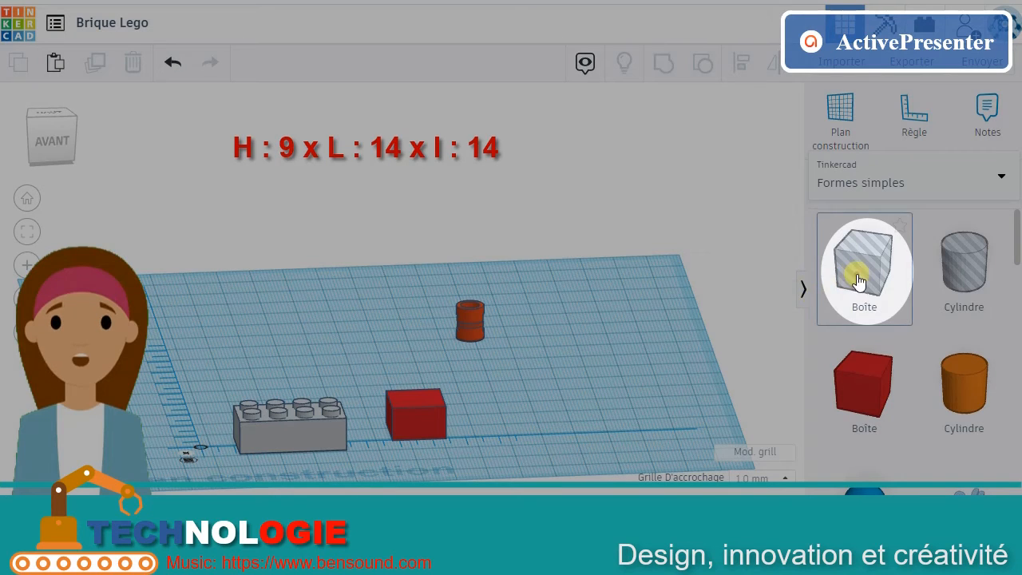
Add a hole box beside the red box, about 92 mm along the ruler, sized 14 x 14 mm and 9 mm high
drag(858, 281, 533, 422)
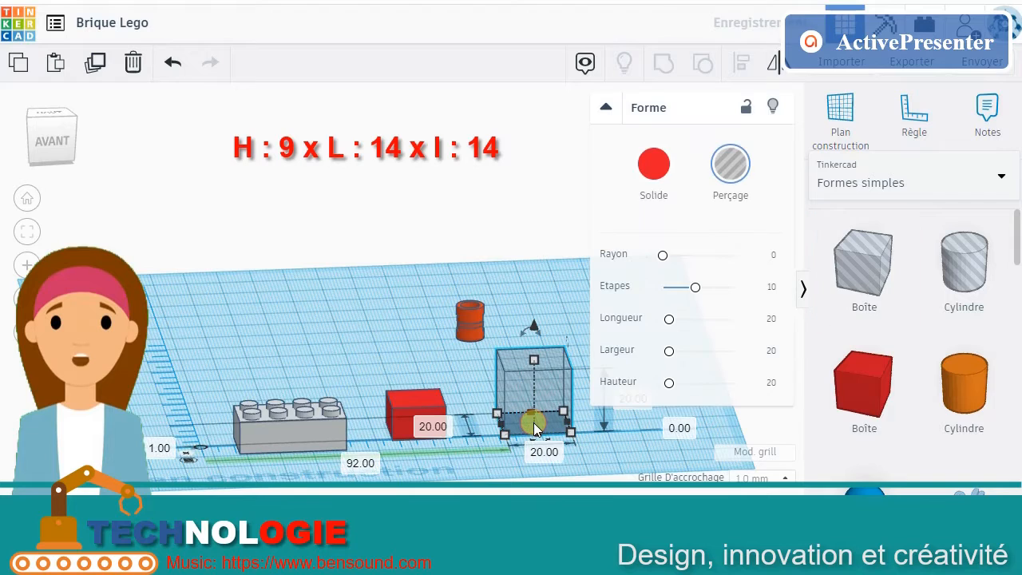
click(412, 429)
text(14)
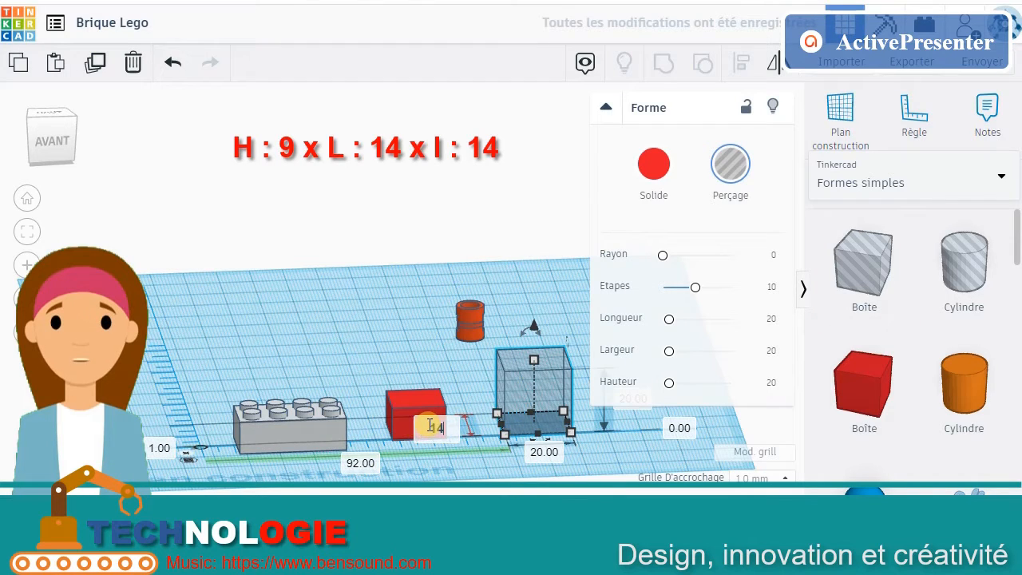
key(Return)
click(551, 451)
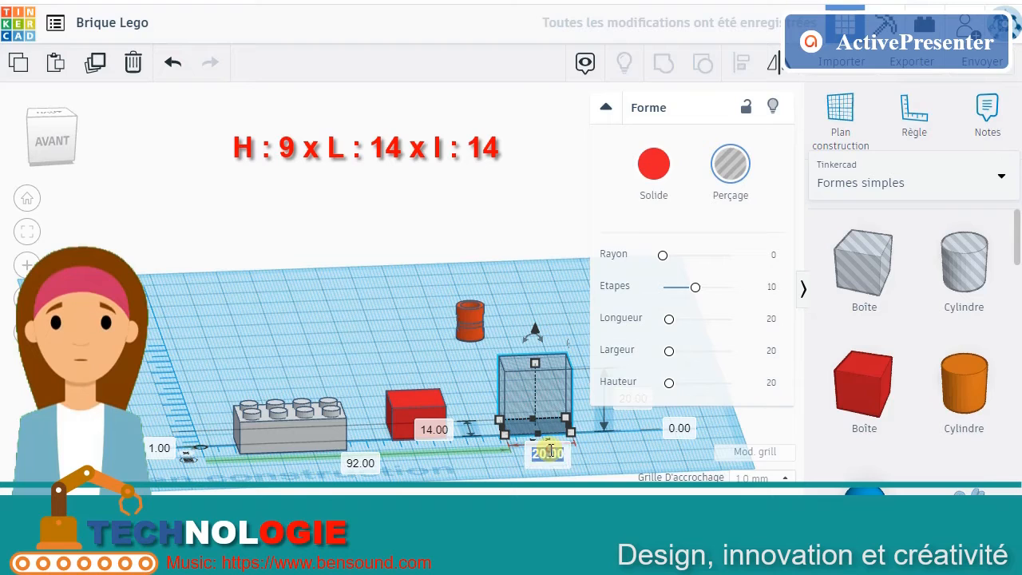
text(14)
key(Return)
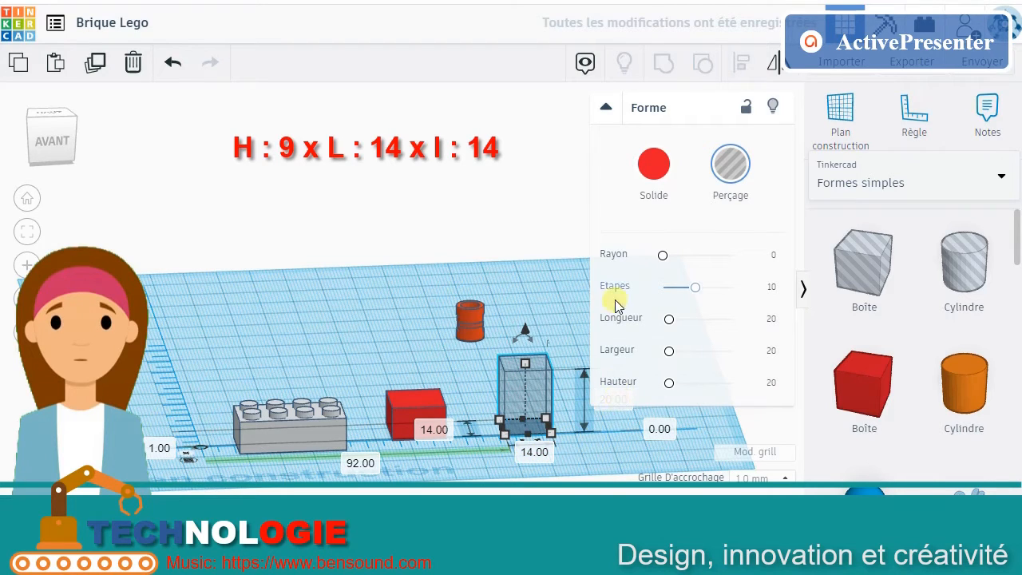
click(608, 106)
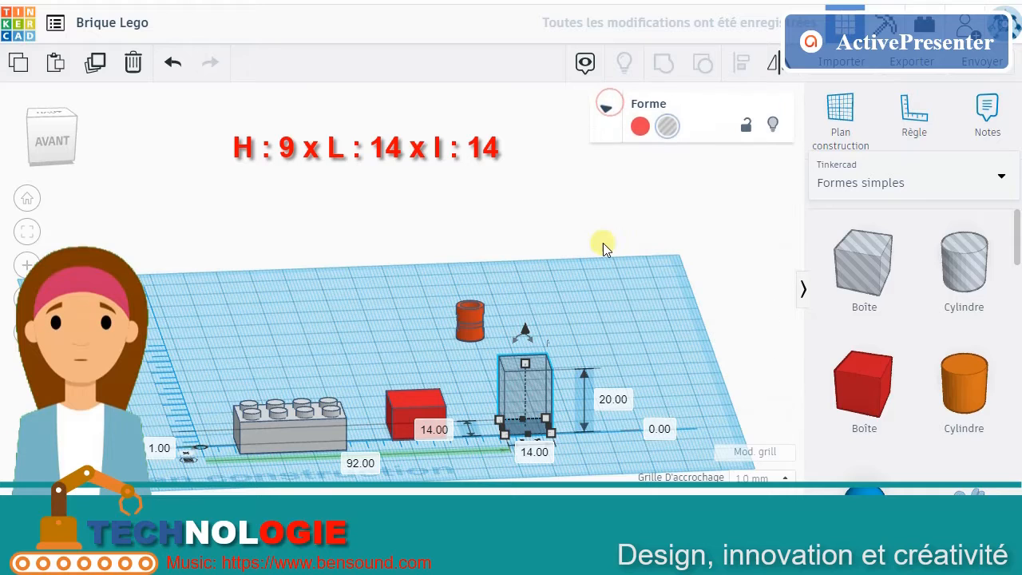
click(610, 401)
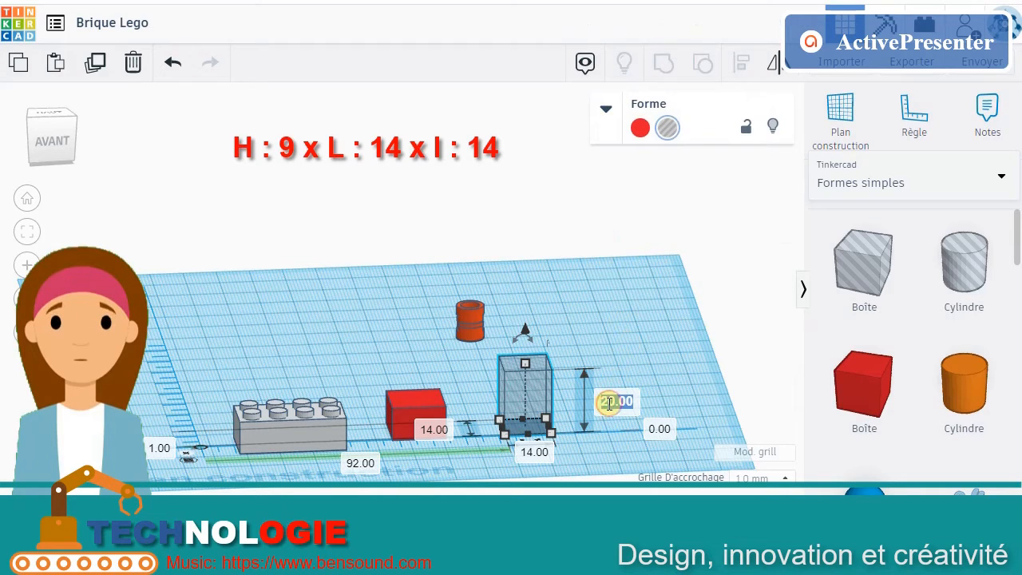
text(9)
key(Return)
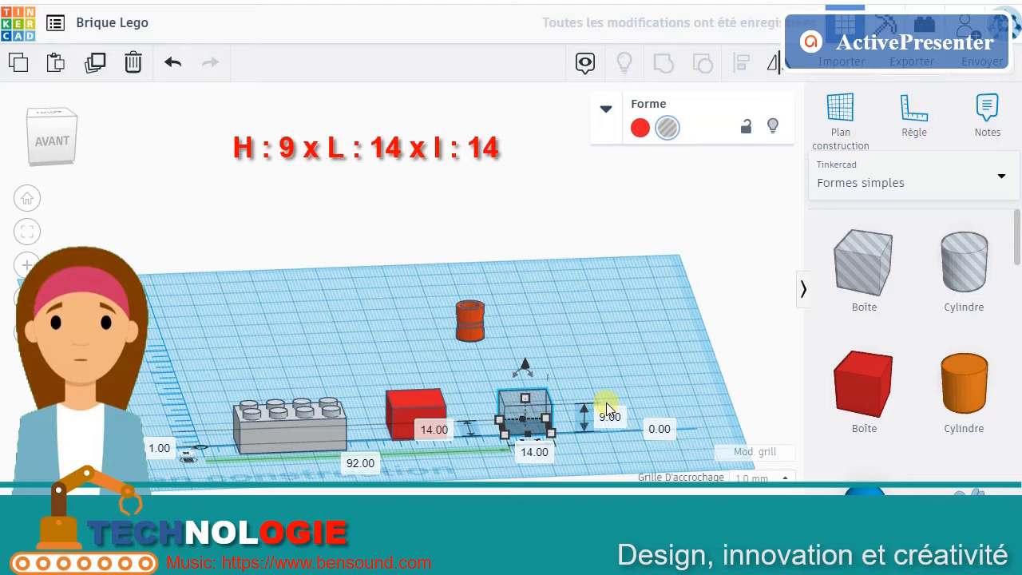
click(555, 341)
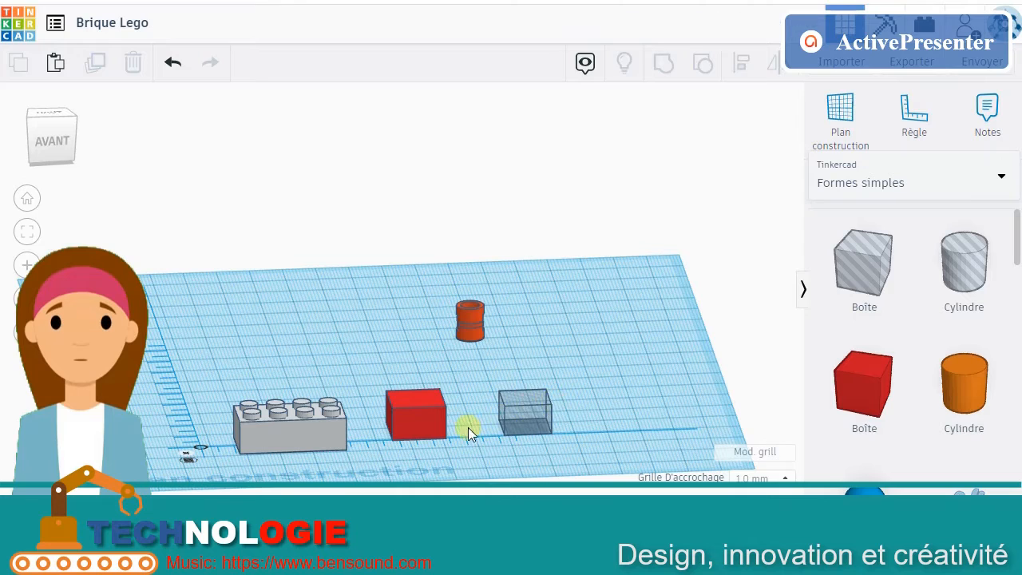
Align the hole box and the red box on their centres in both horizontal directions, keeping their bases level
click(419, 423)
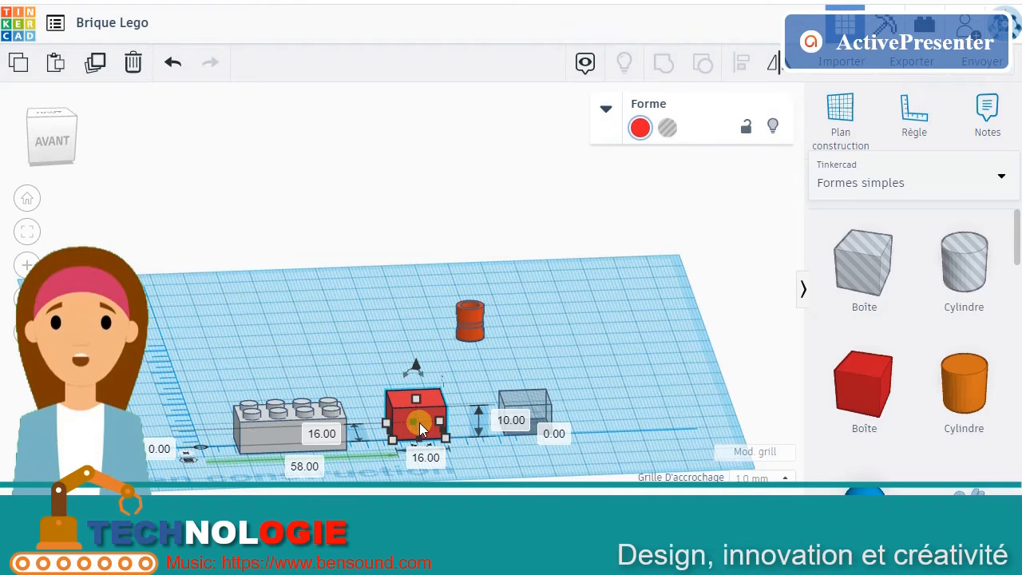
key(shift)
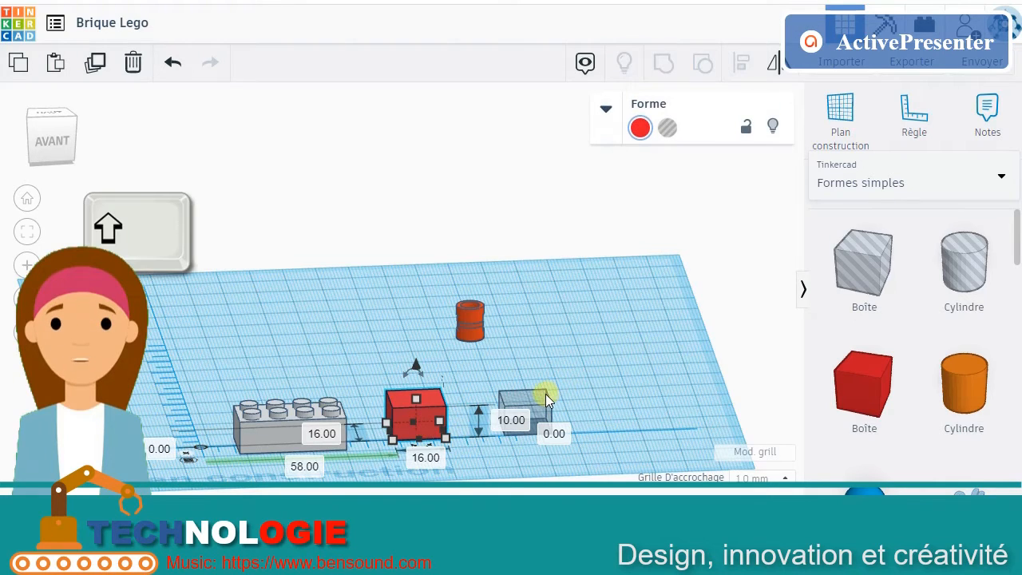
shift+click(540, 402)
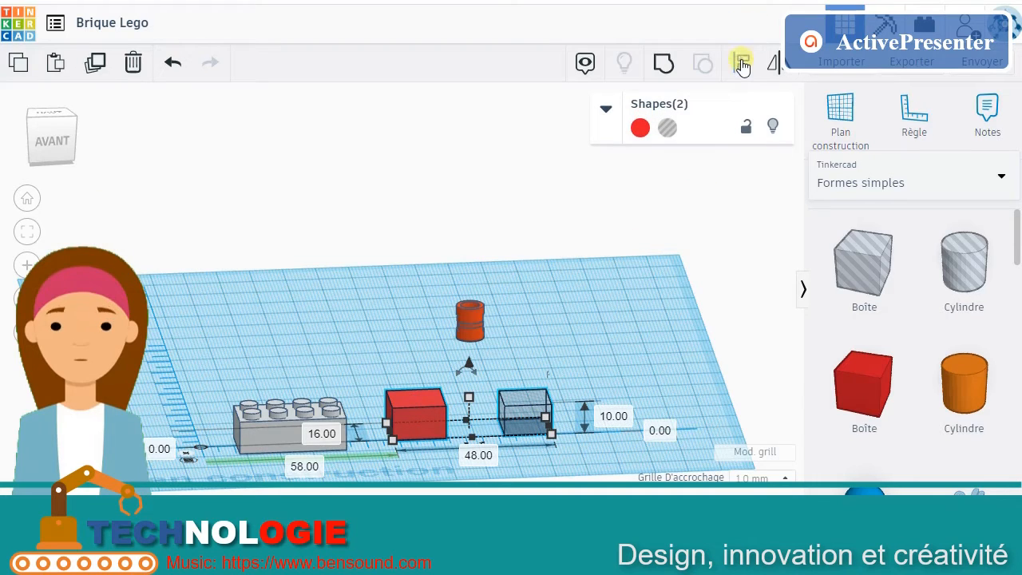
click(741, 64)
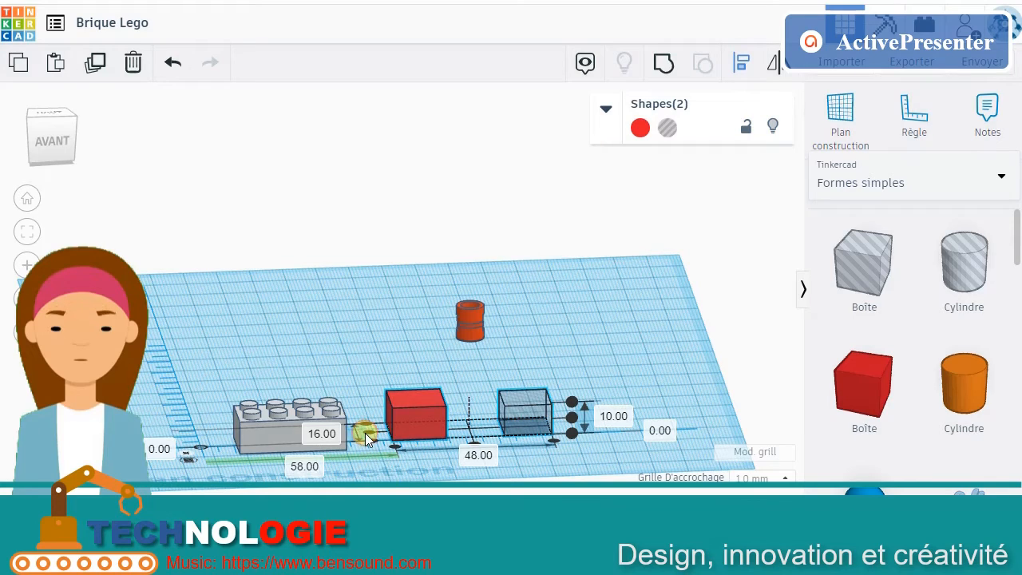
scroll(478, 423, up, 3)
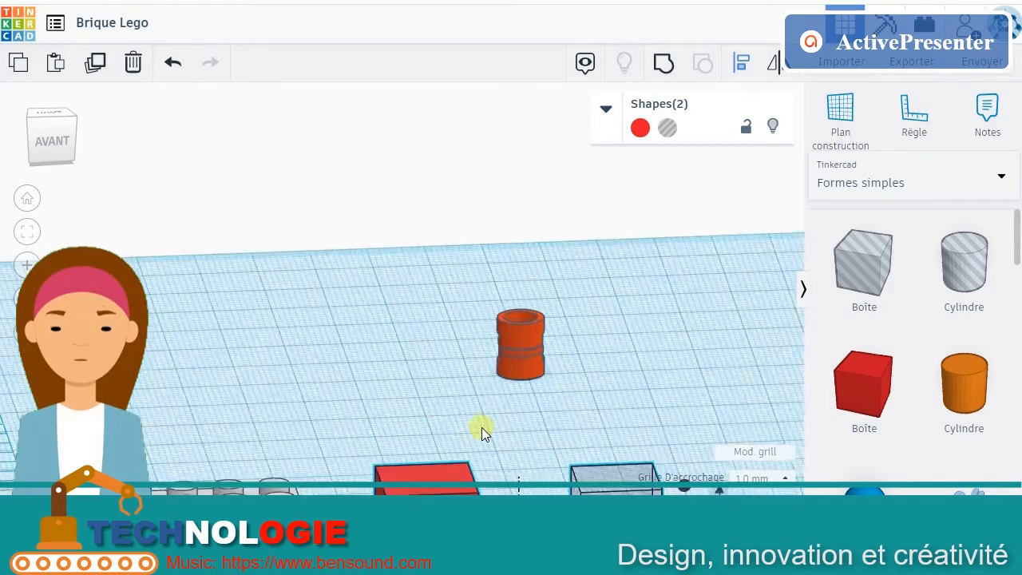
scroll(485, 427, down, 5)
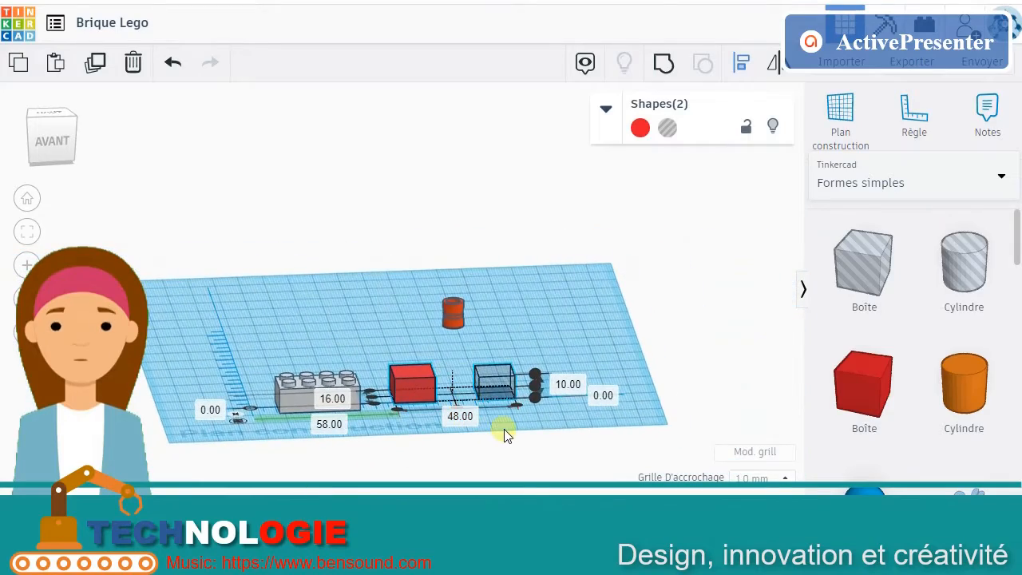
right_drag(504, 428, 450, 468)
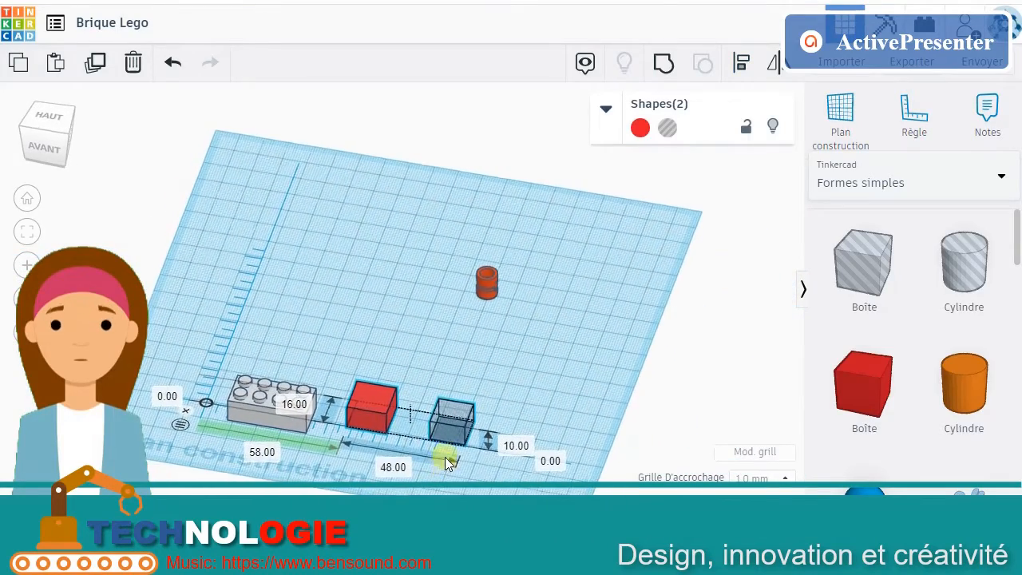
key(l)
click(400, 451)
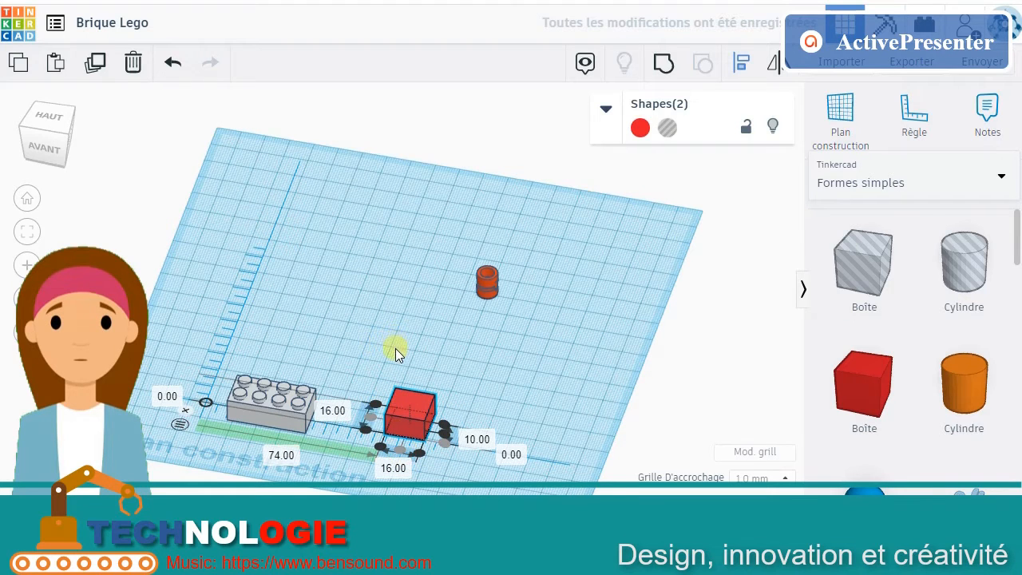
middle_drag(395, 348, 434, 286)
click(512, 312)
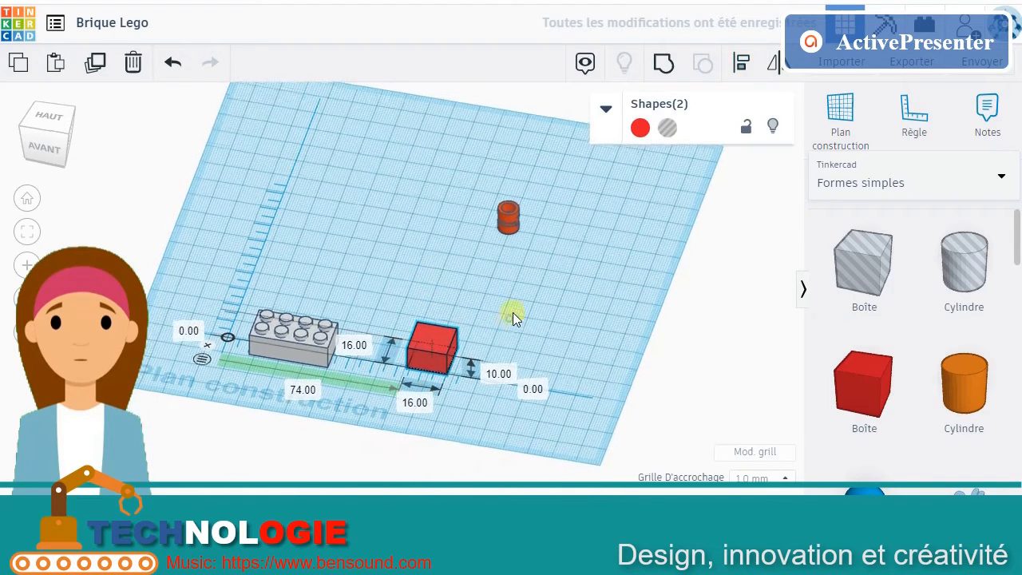
right_drag(512, 318, 591, 288)
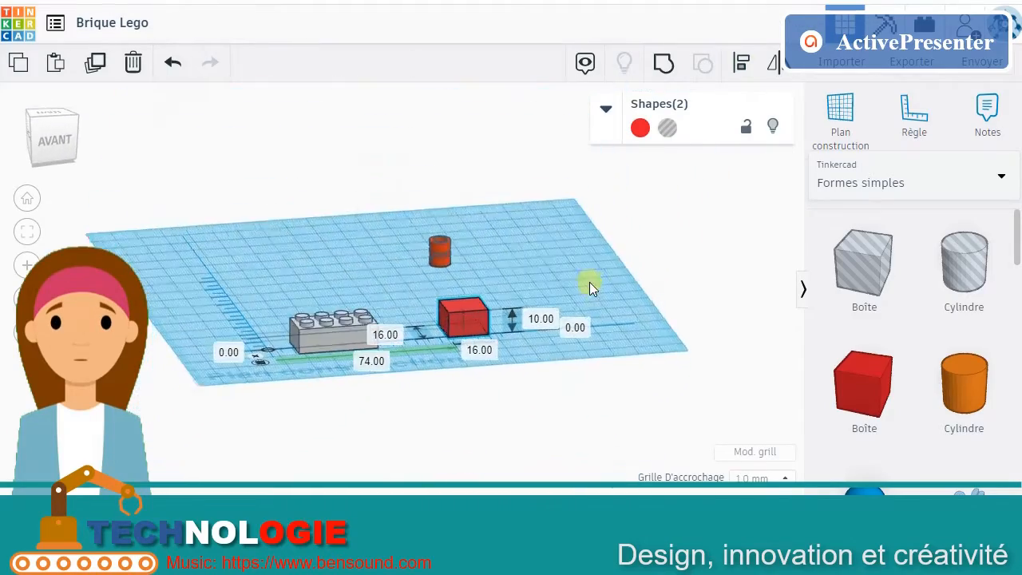
scroll(519, 301, up, 5)
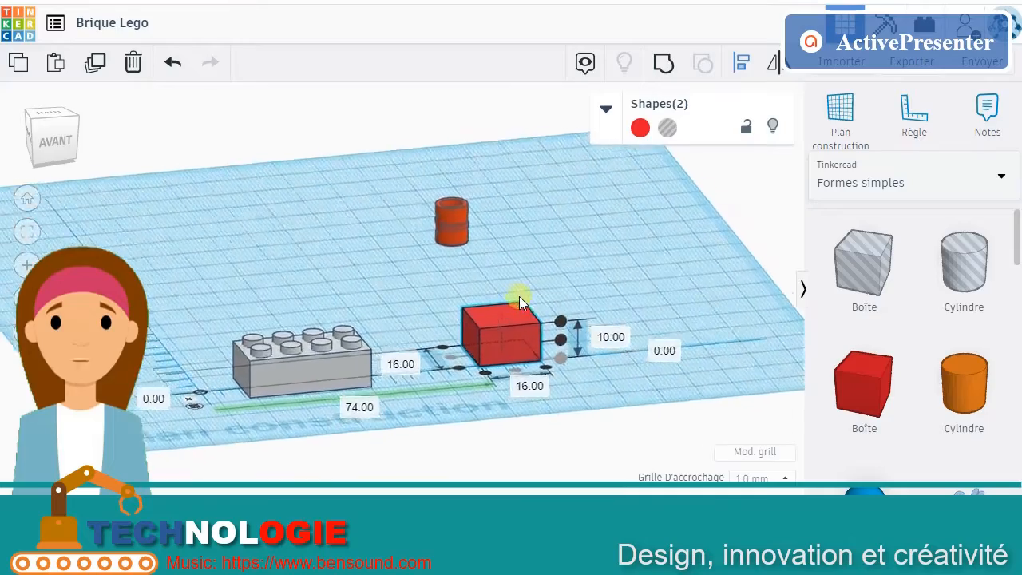
Group the aligned red box and hole box so the hole hollows out the red box
scroll(519, 300, up, 2)
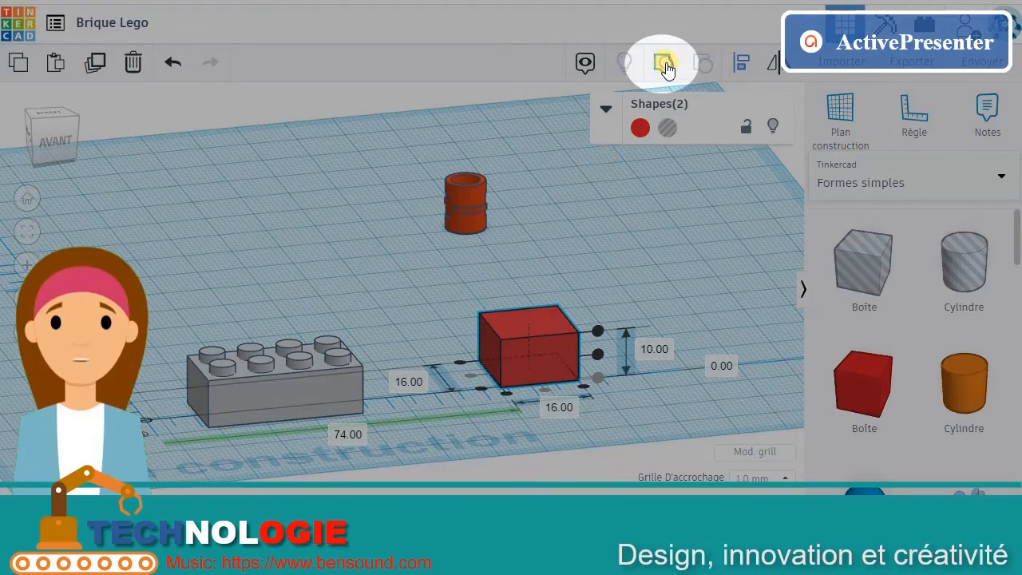
click(666, 69)
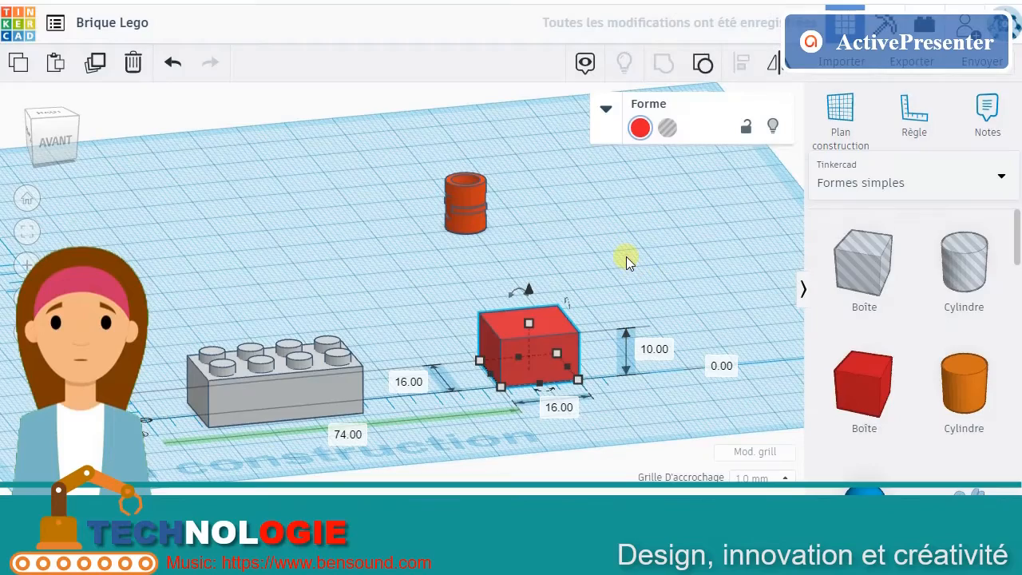
click(627, 261)
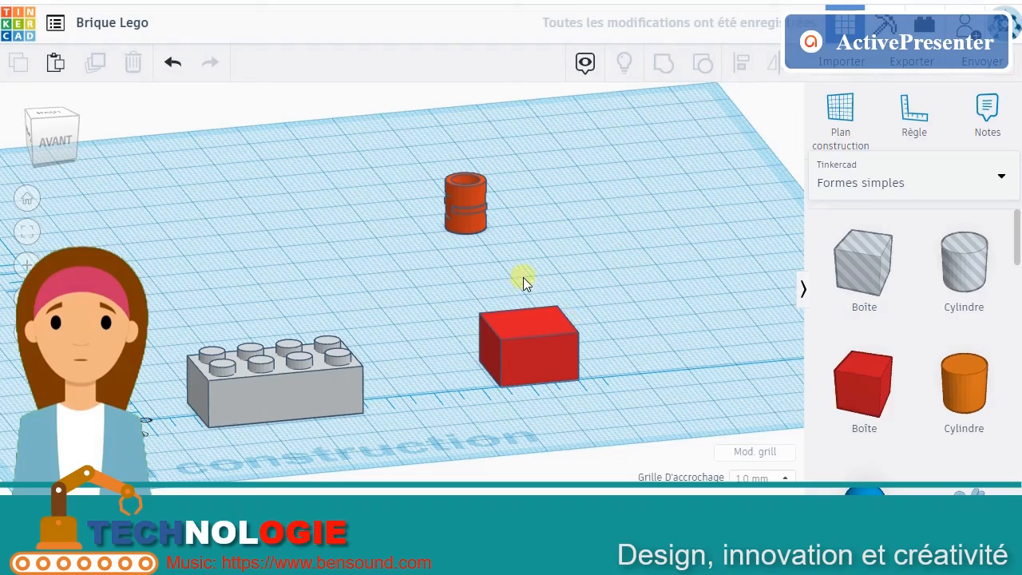
Rotate the hollow red box 180° about a horizontal axis so its opening faces upward
right_drag(524, 332, 625, 352)
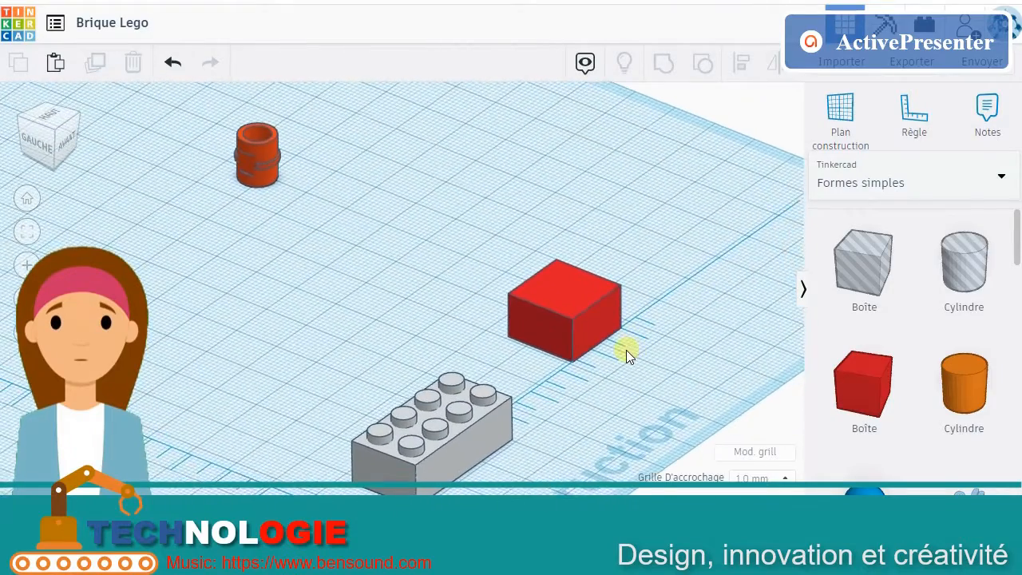
click(533, 318)
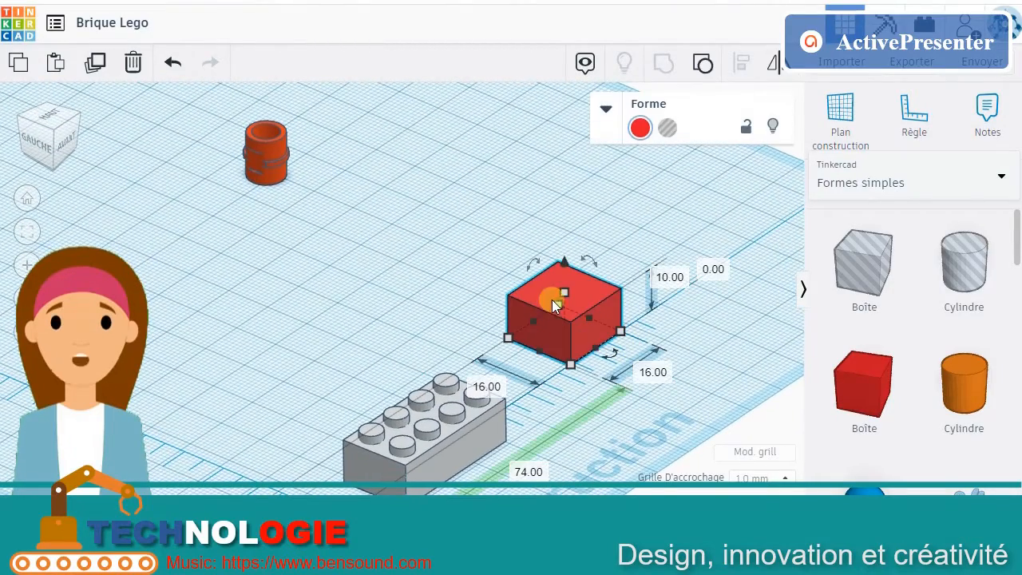
click(585, 266)
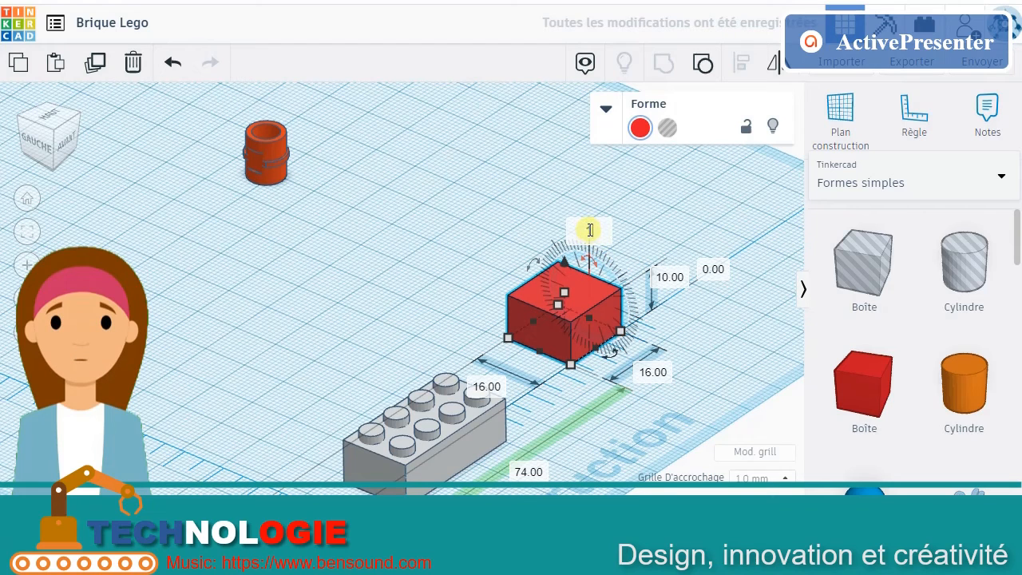
click(588, 230)
text(180)
key(Return)
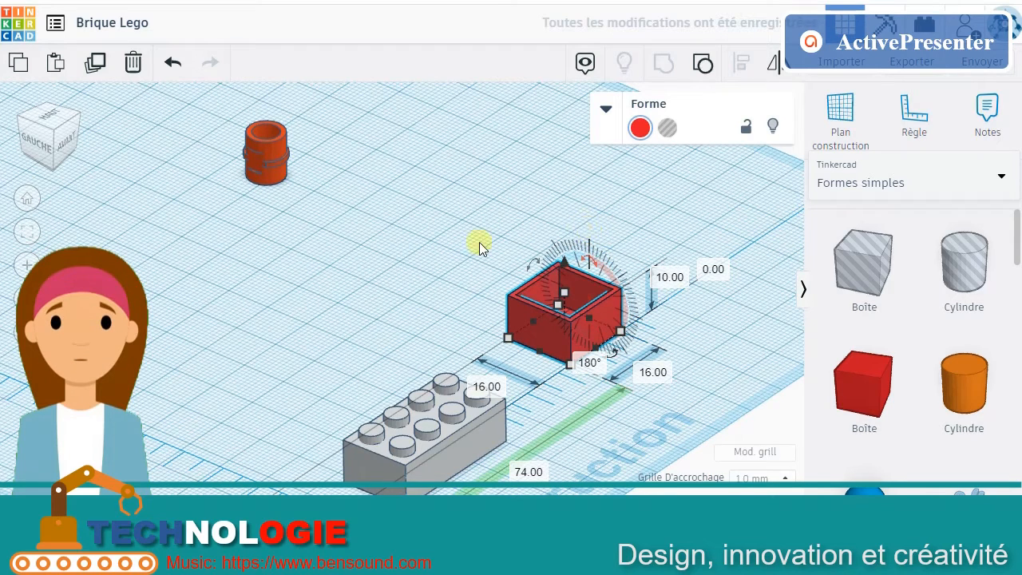
click(606, 253)
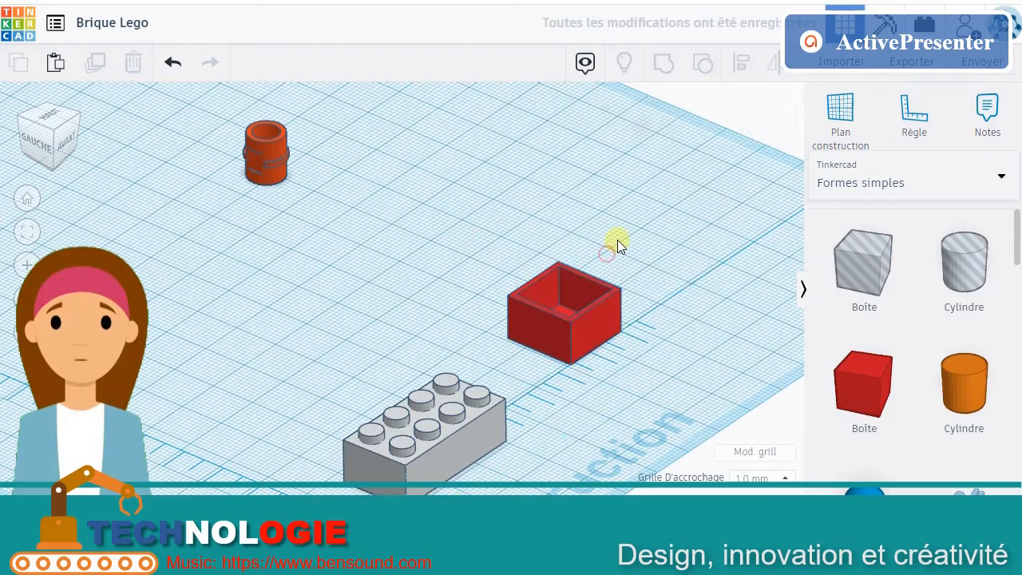
Place a new workplane on the inside floor of the hollow red box
scroll(569, 303, up, 2)
right_drag(643, 327, 553, 350)
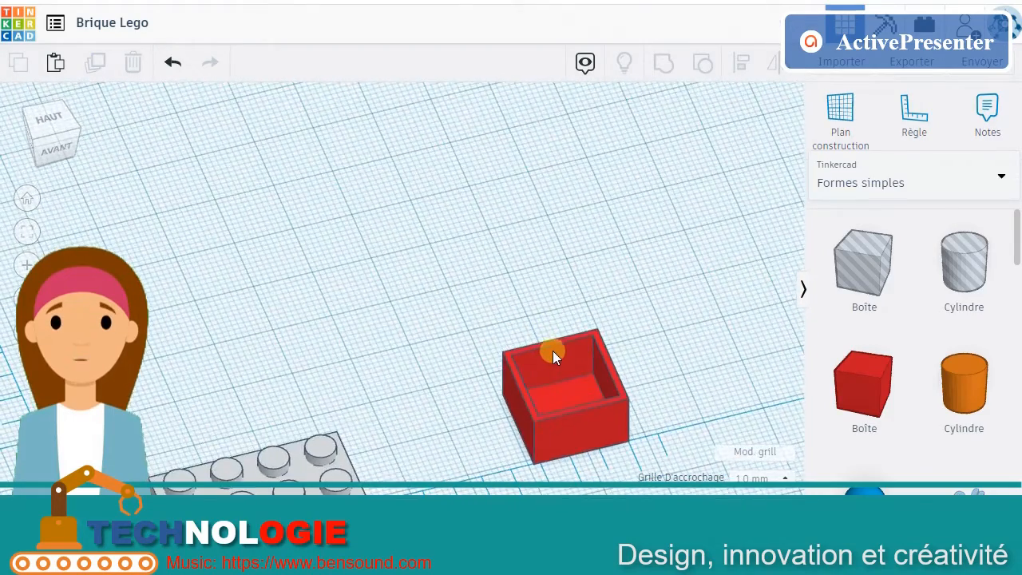
click(834, 114)
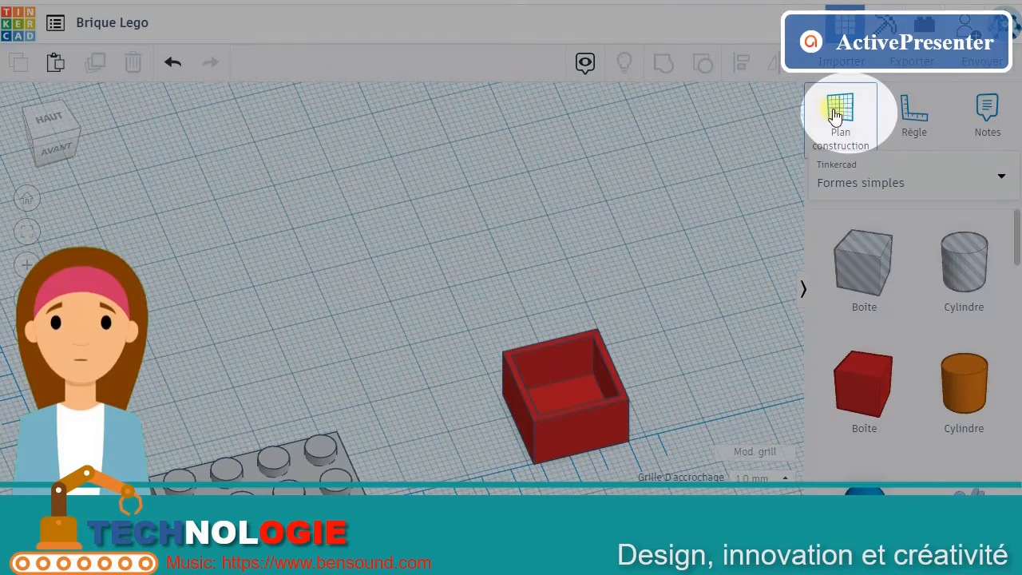
click(568, 391)
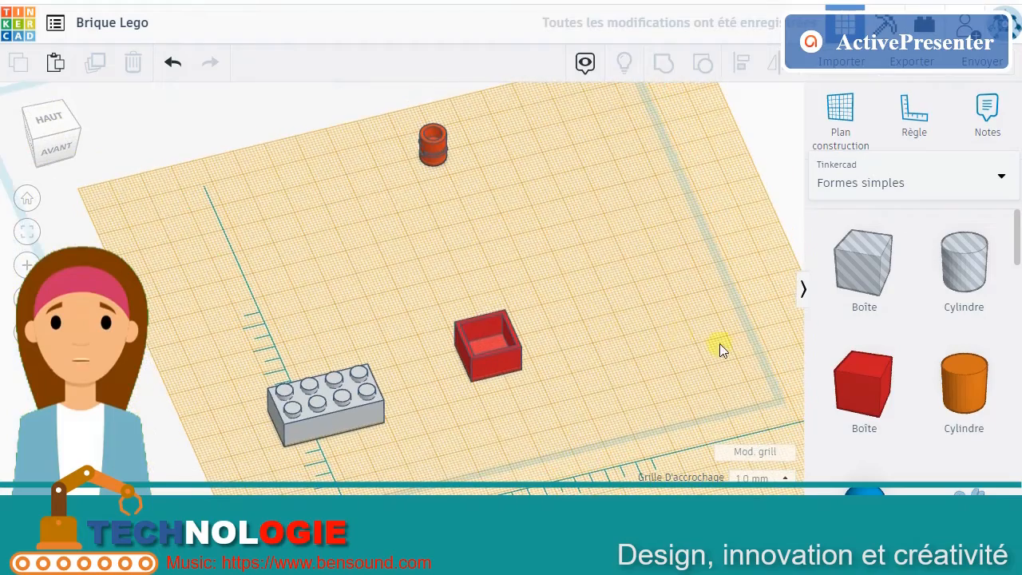
Add a solid orange cylinder beside the red box on the new workplane, sized 6 x 6 mm and 9 mm high
drag(964, 383, 603, 328)
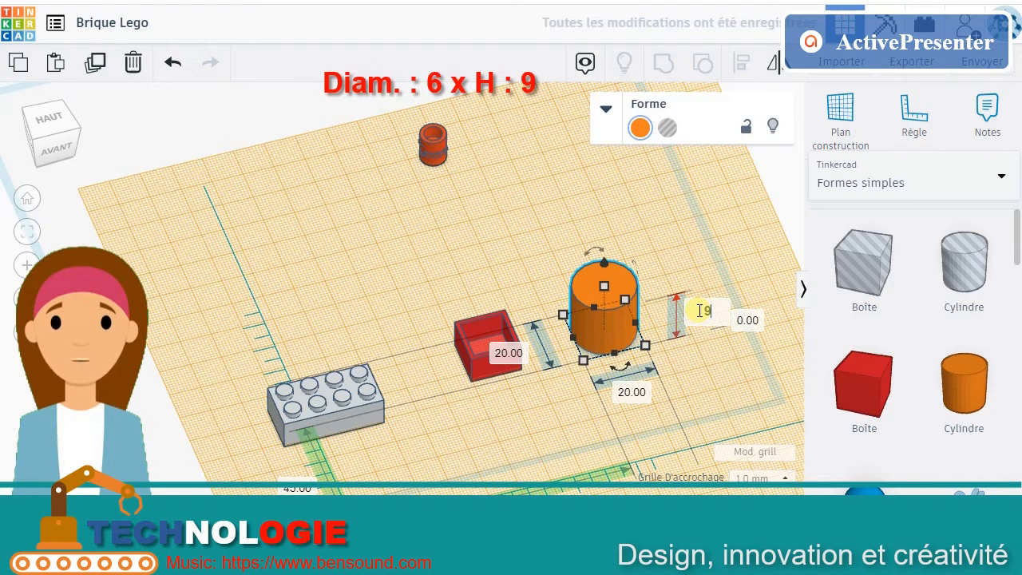
key(Return)
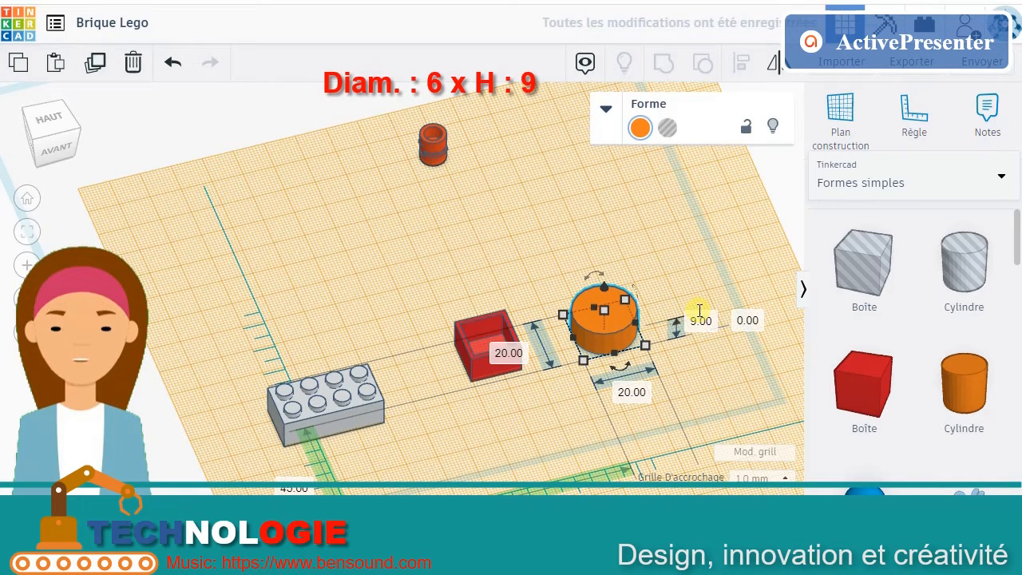
click(627, 394)
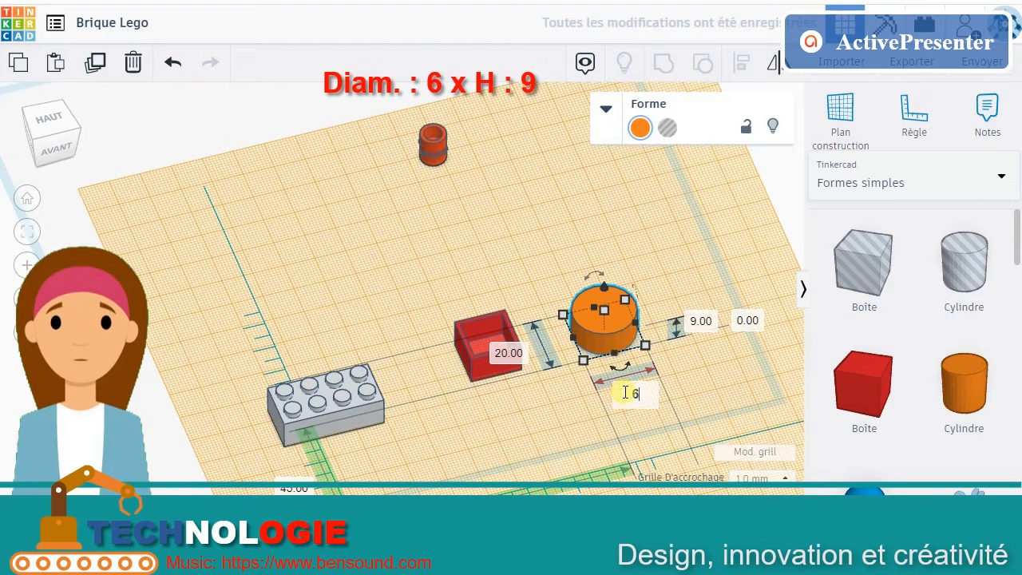
text(6)
key(Return)
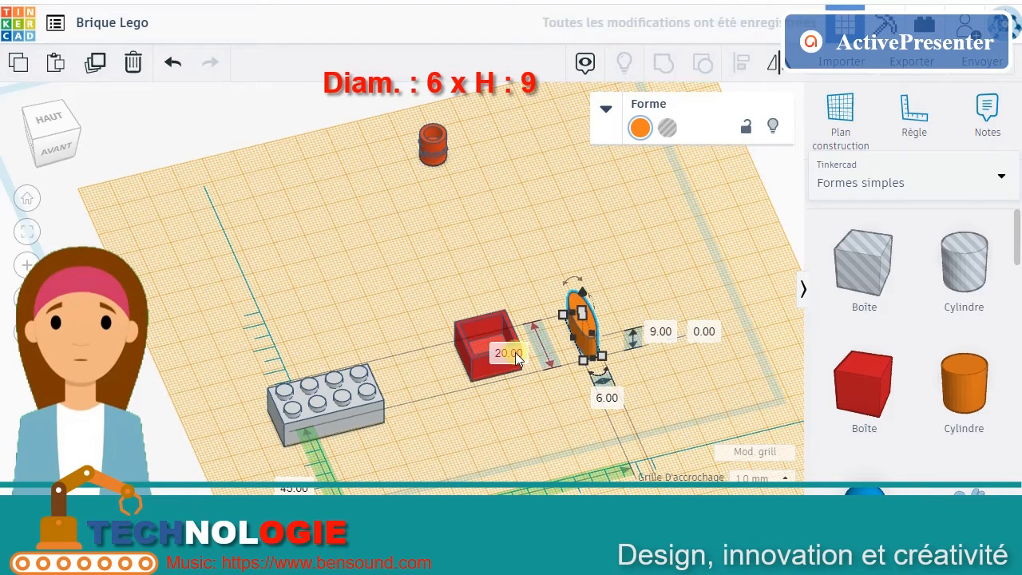
click(511, 353)
text(6)
key(Return)
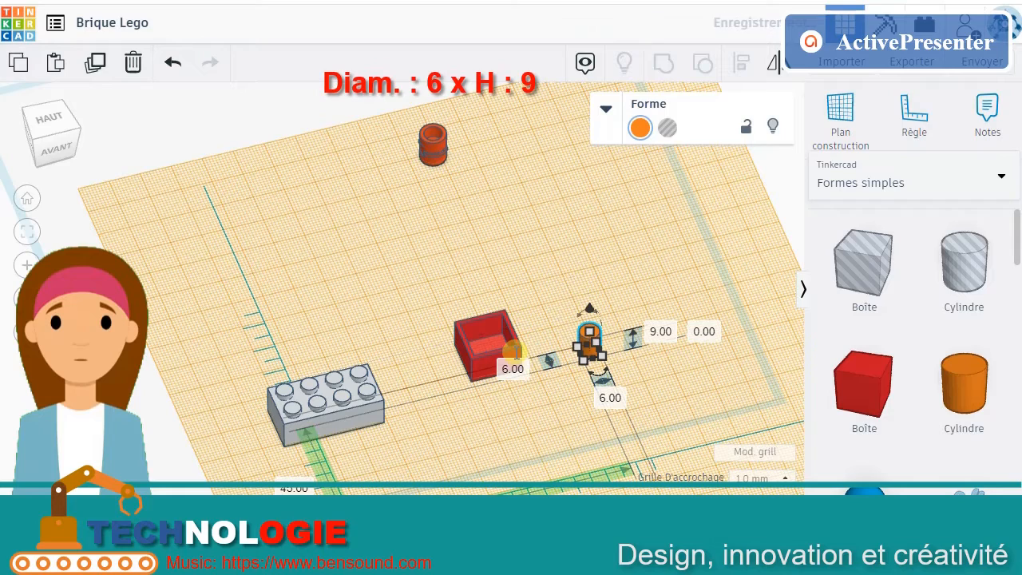
click(586, 255)
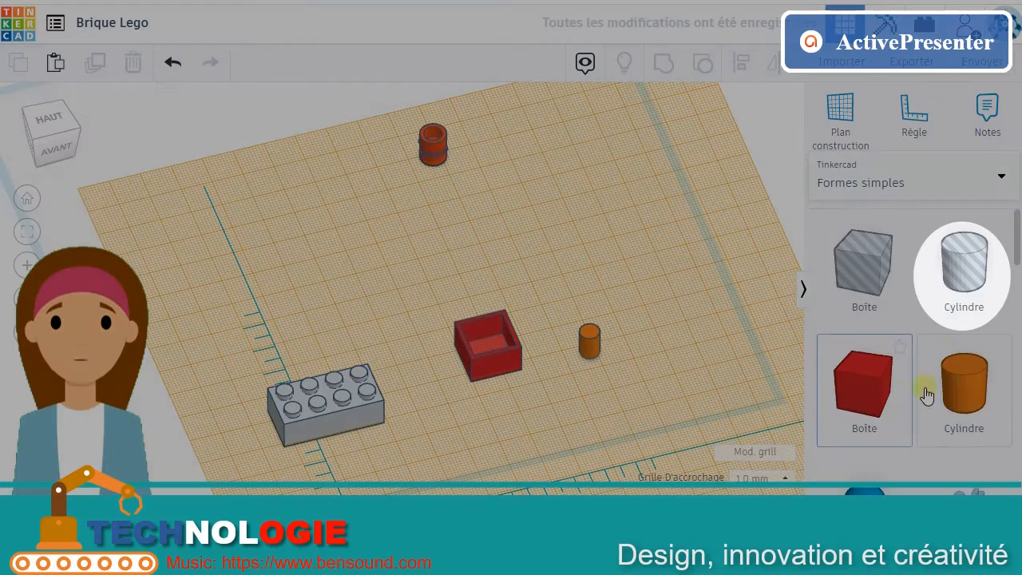
Add a hole cylinder beside the orange cylinder, sized 4 x 4 mm and 9 mm high
drag(965, 274, 647, 338)
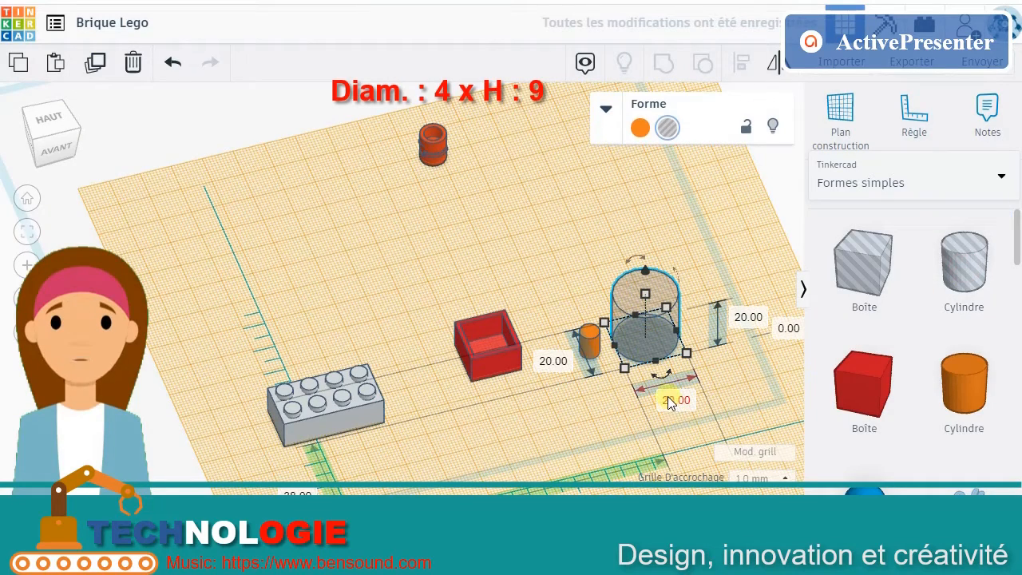
click(669, 401)
text(4)
key(Return)
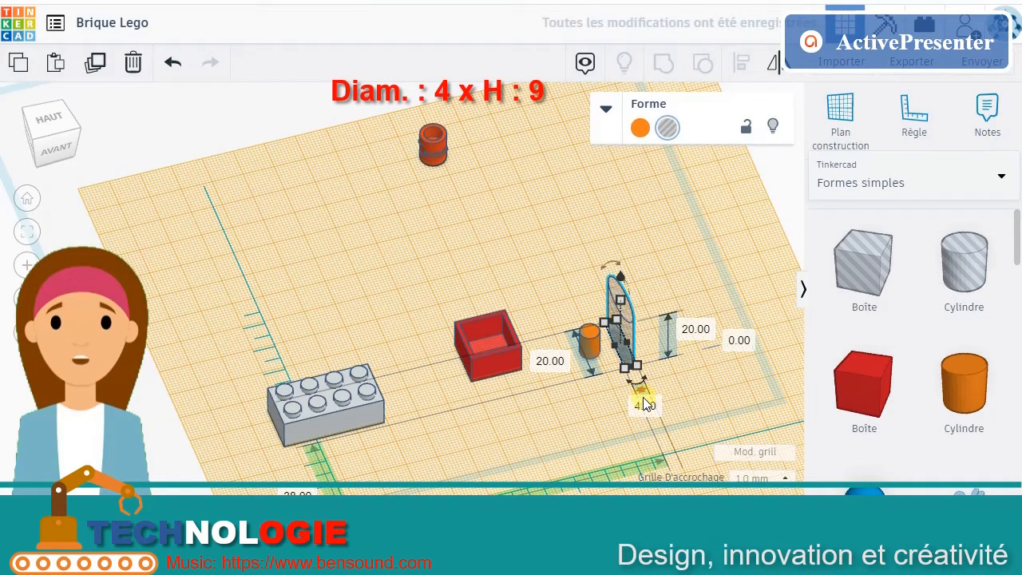
text(4)
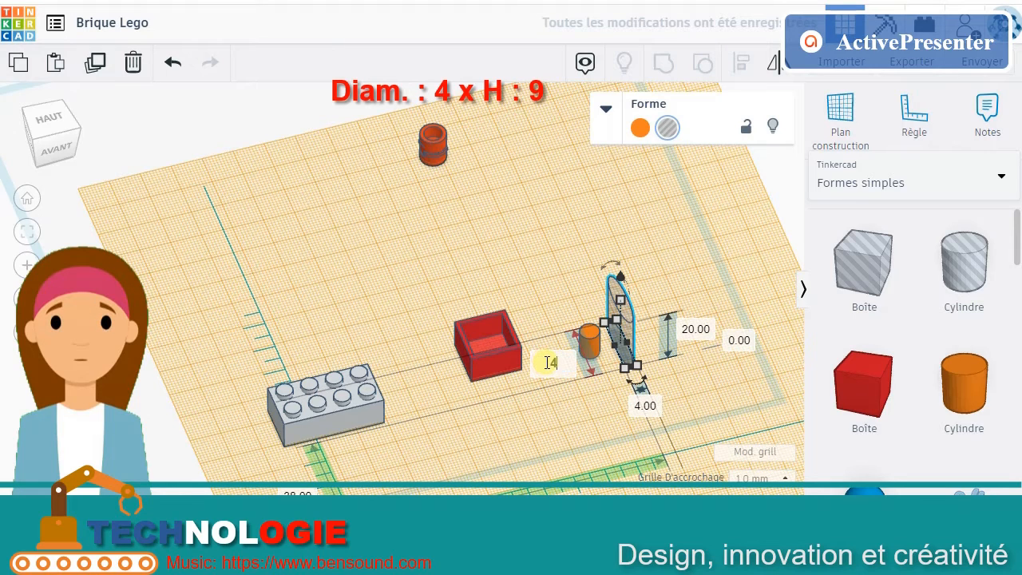
key(Return)
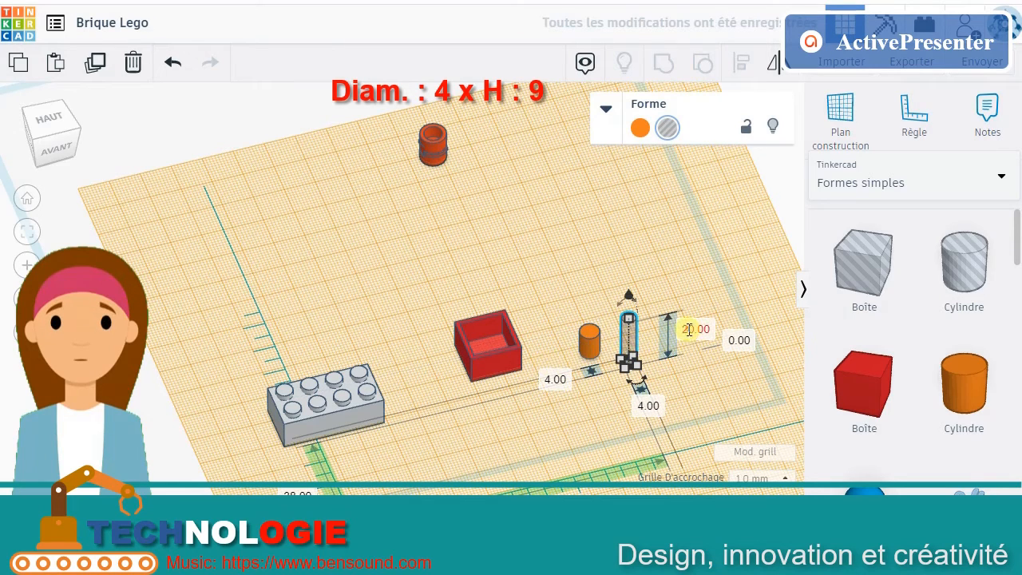
click(689, 329)
key(Return)
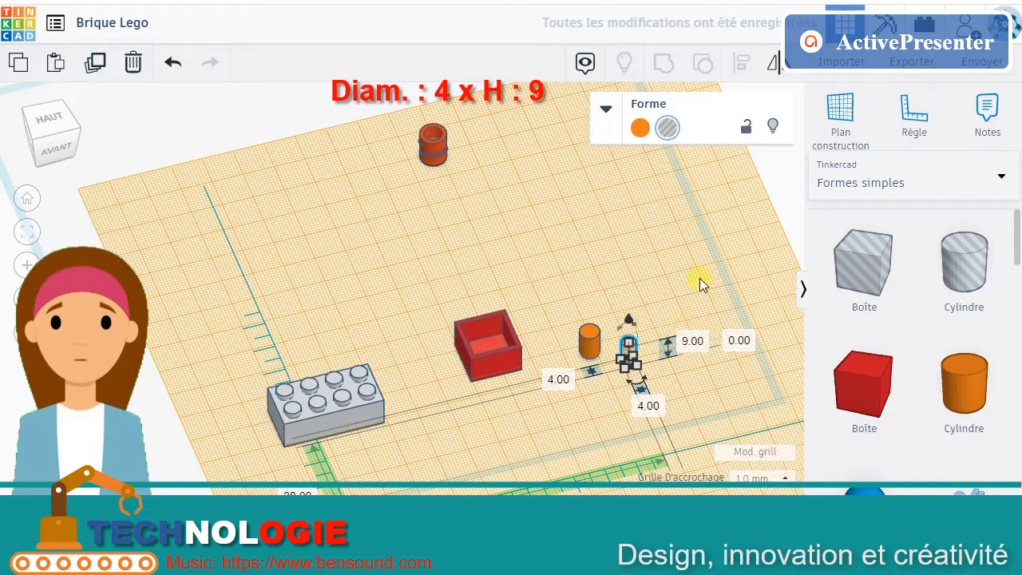
click(699, 278)
Align the orange cylinder and the hole cylinder on their centres in both horizontal directions and group them into a tube
click(587, 350)
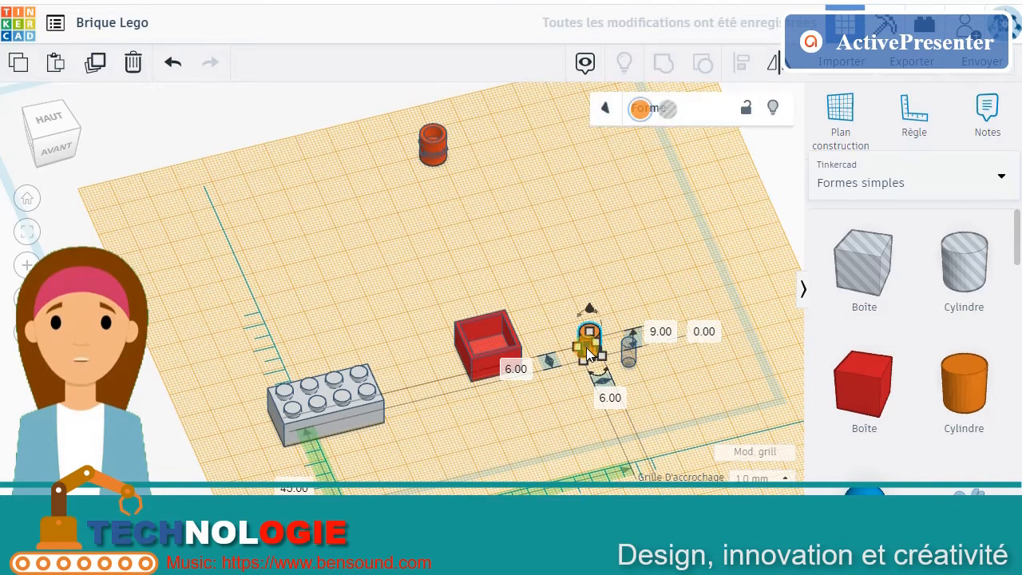
shift+click(628, 355)
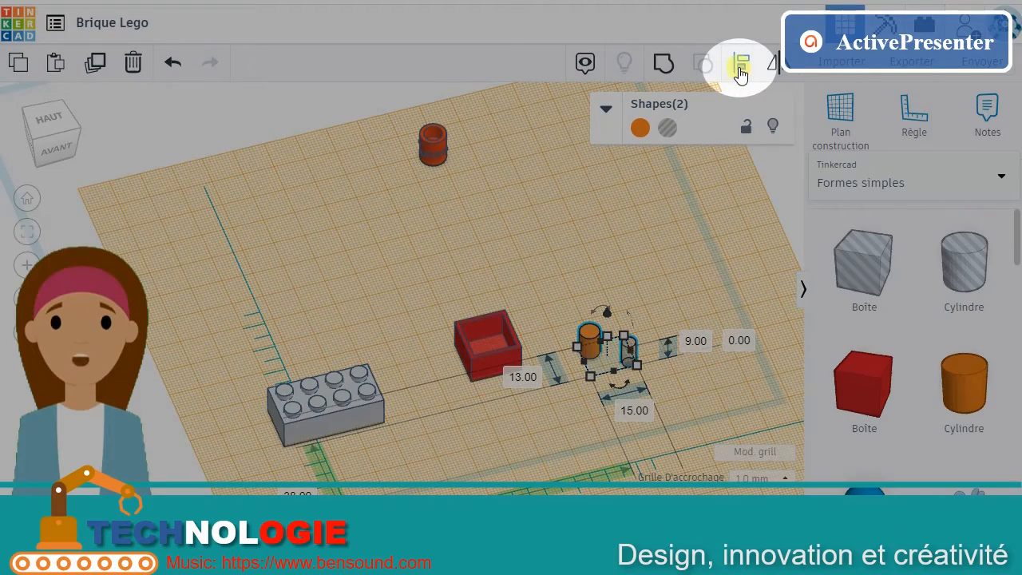
click(740, 71)
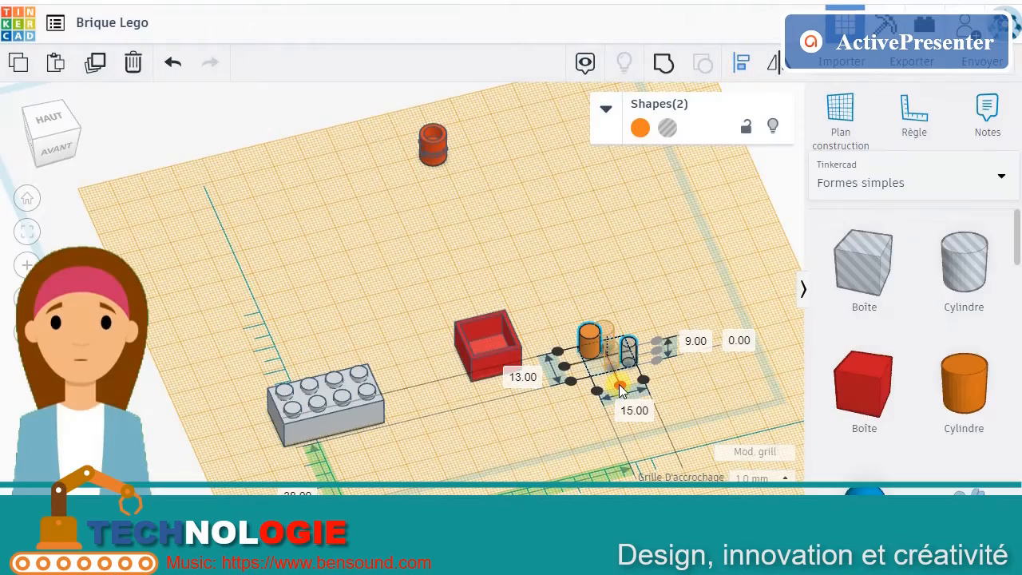
click(621, 390)
click(579, 324)
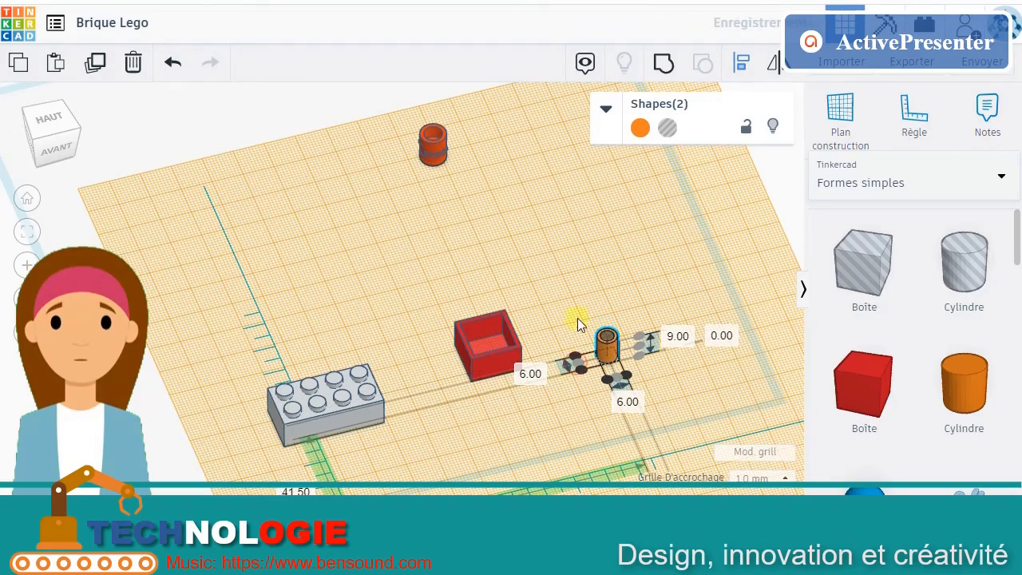
click(664, 67)
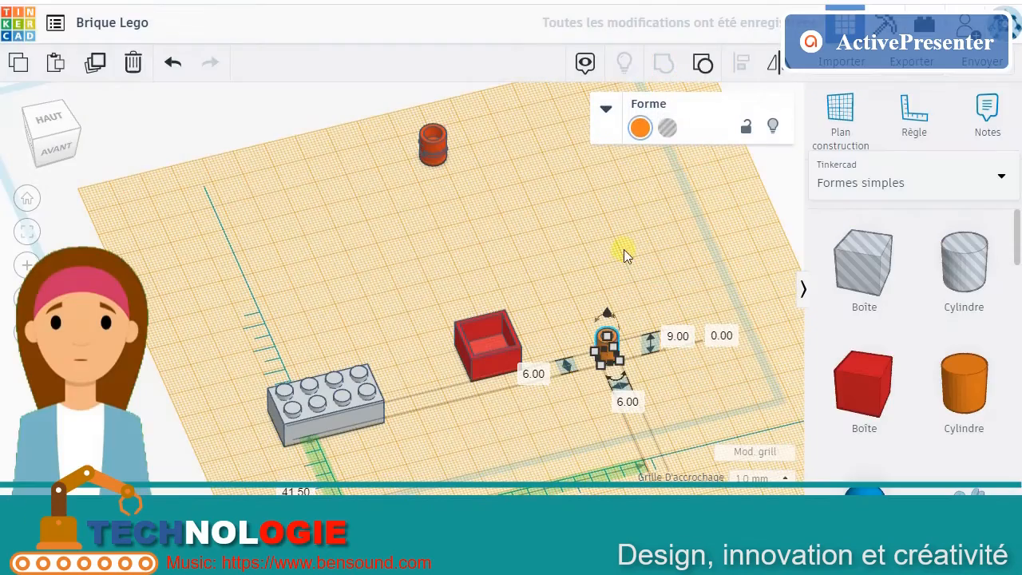
click(621, 261)
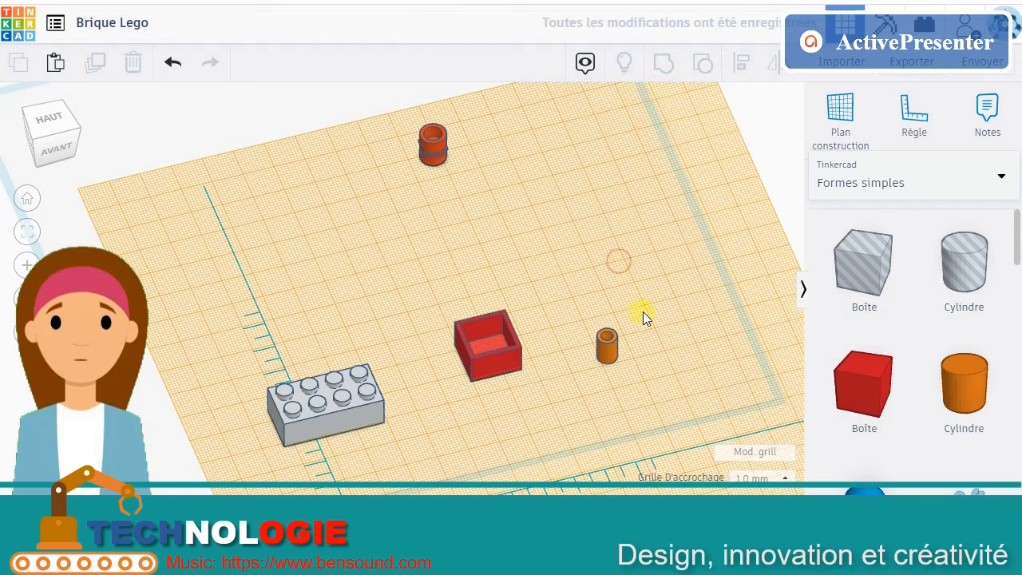
Align the small orange tube and the hollow red box on their centres in both horizontal directions and group them
click(490, 361)
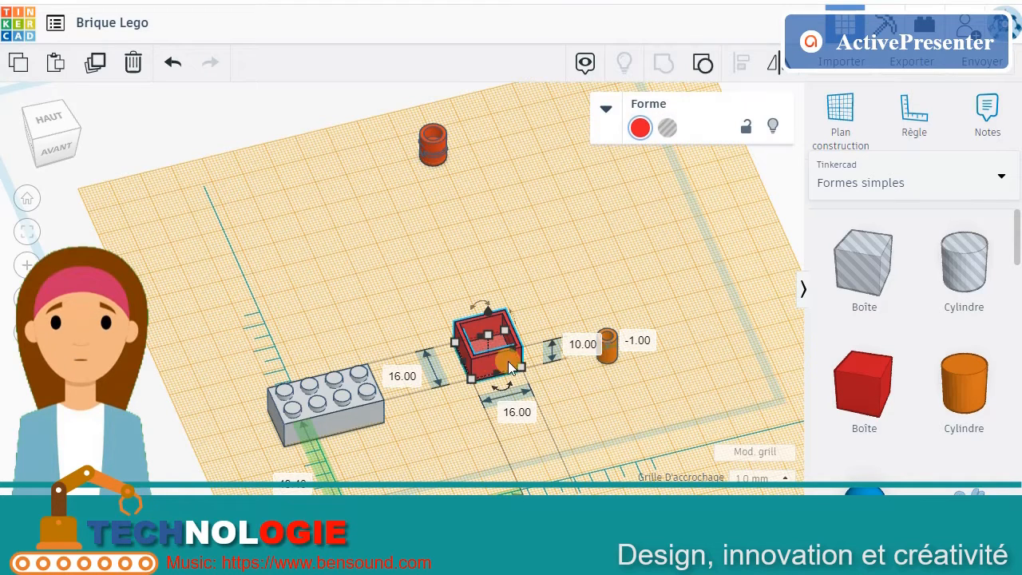
shift+click(606, 356)
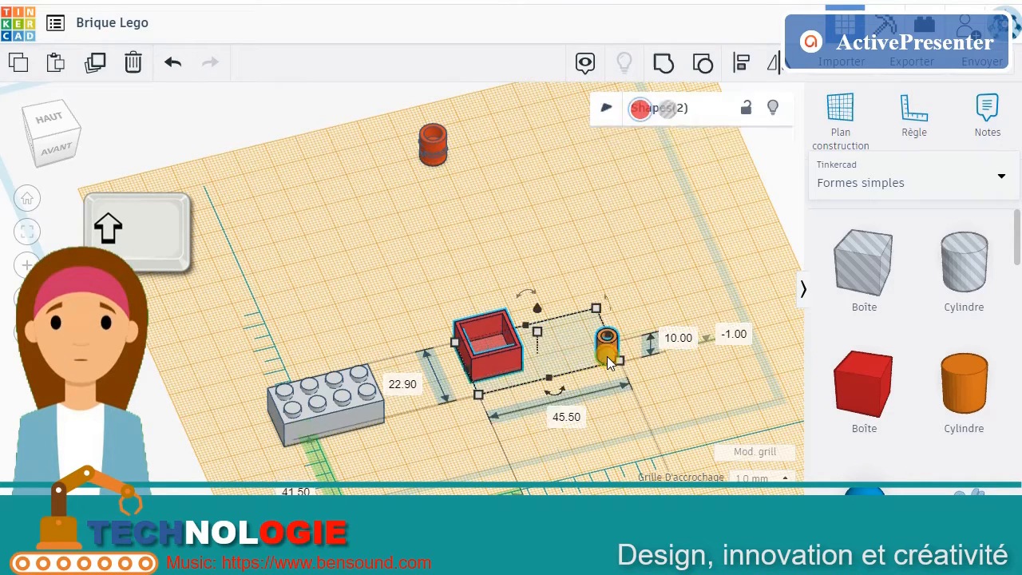
click(744, 64)
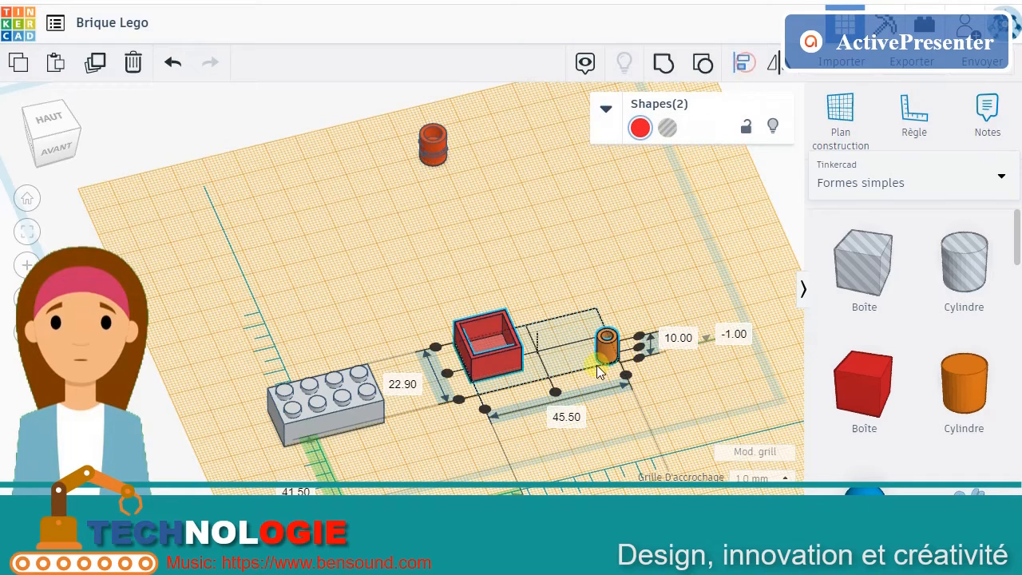
click(556, 393)
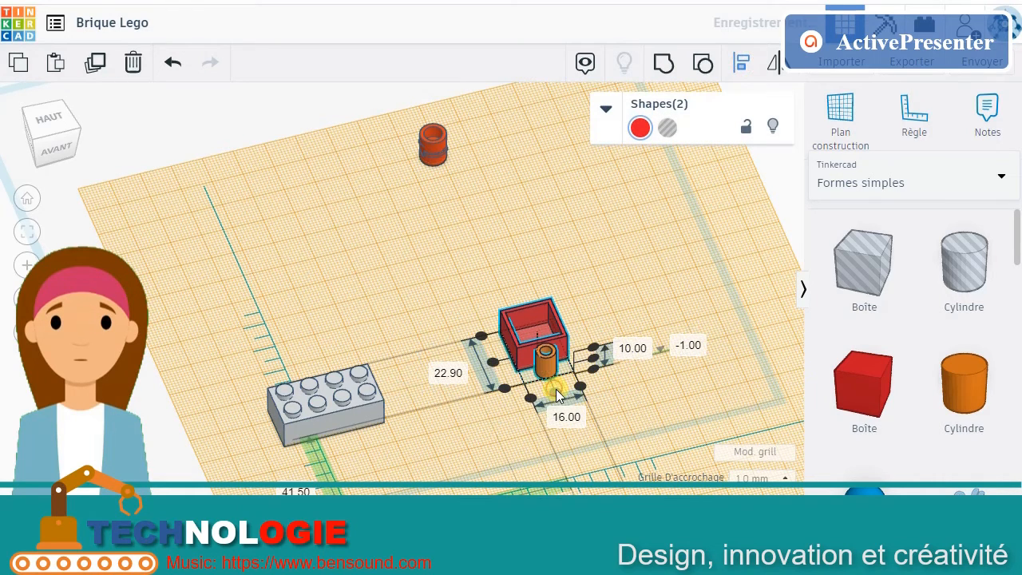
click(492, 363)
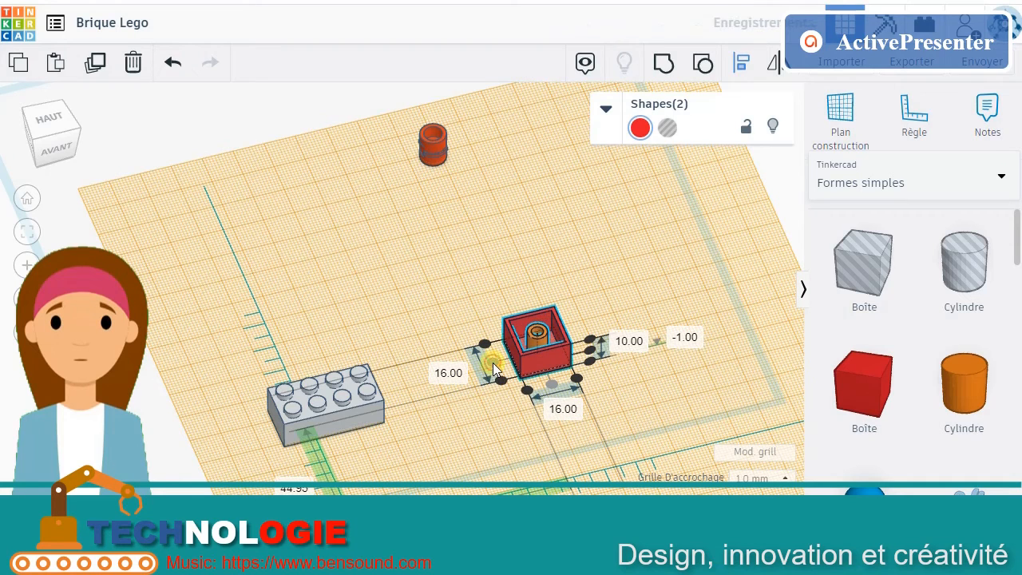
click(666, 70)
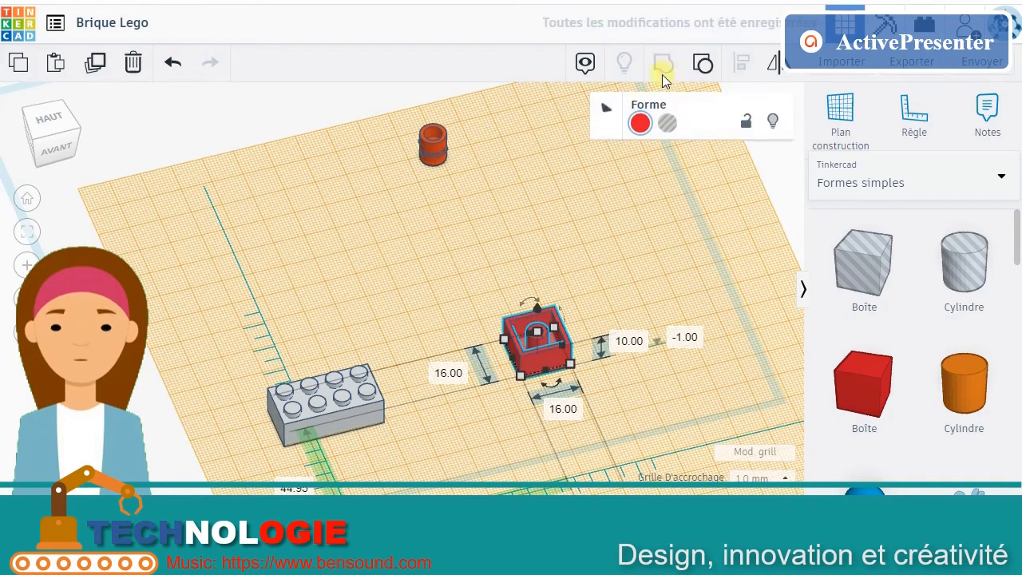
click(595, 264)
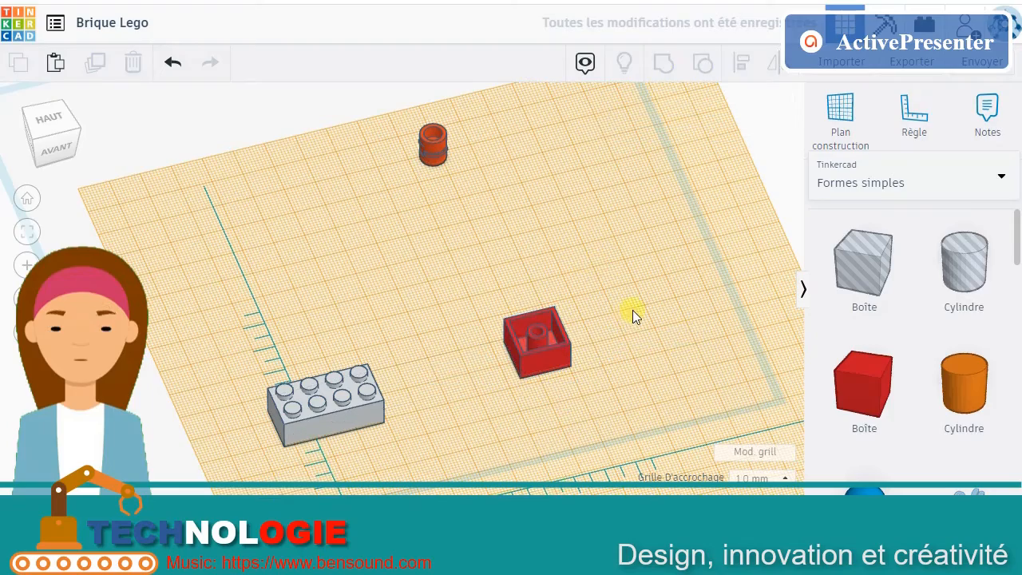
Rotate the hollow red brick 180° about a horizontal axis to turn its open side down
scroll(626, 315, up, 3)
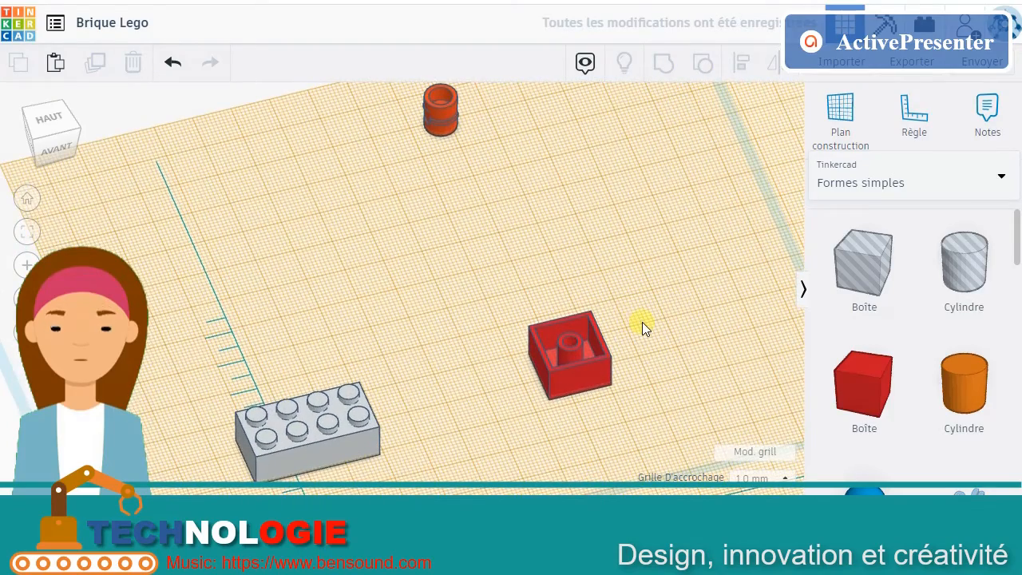
right_drag(642, 321, 644, 294)
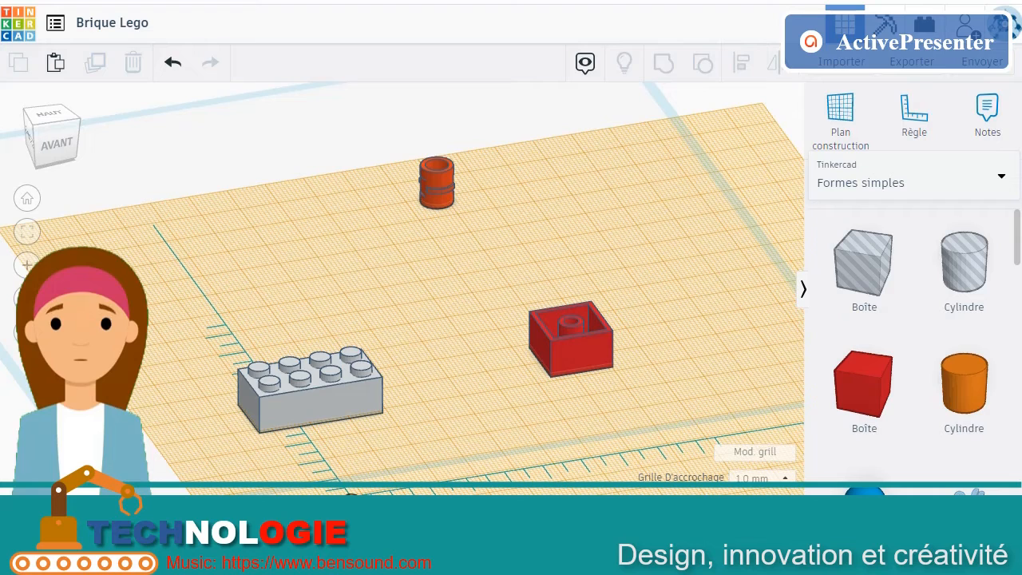
click(573, 351)
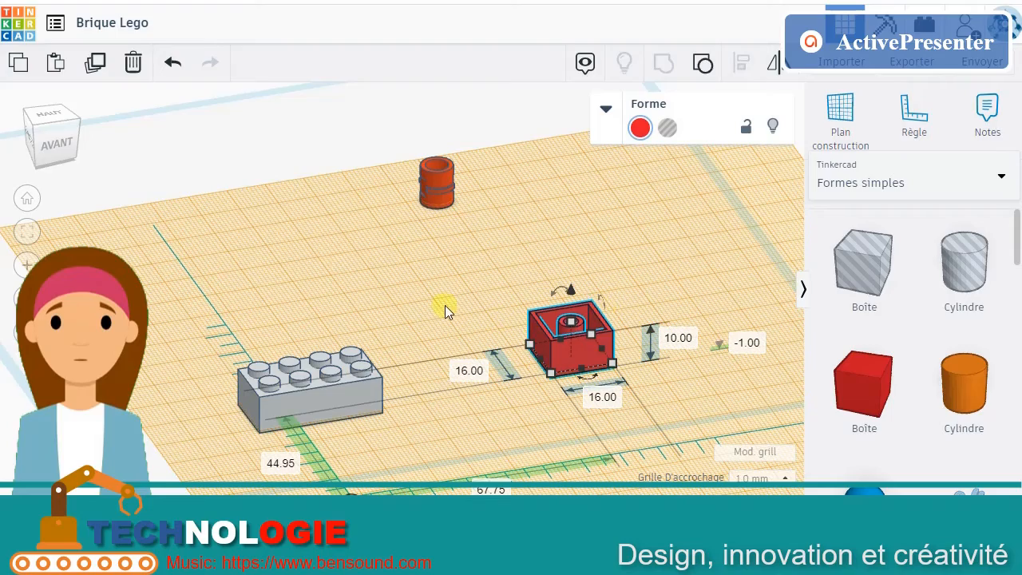
right_drag(445, 306, 558, 308)
mouse_move(596, 234)
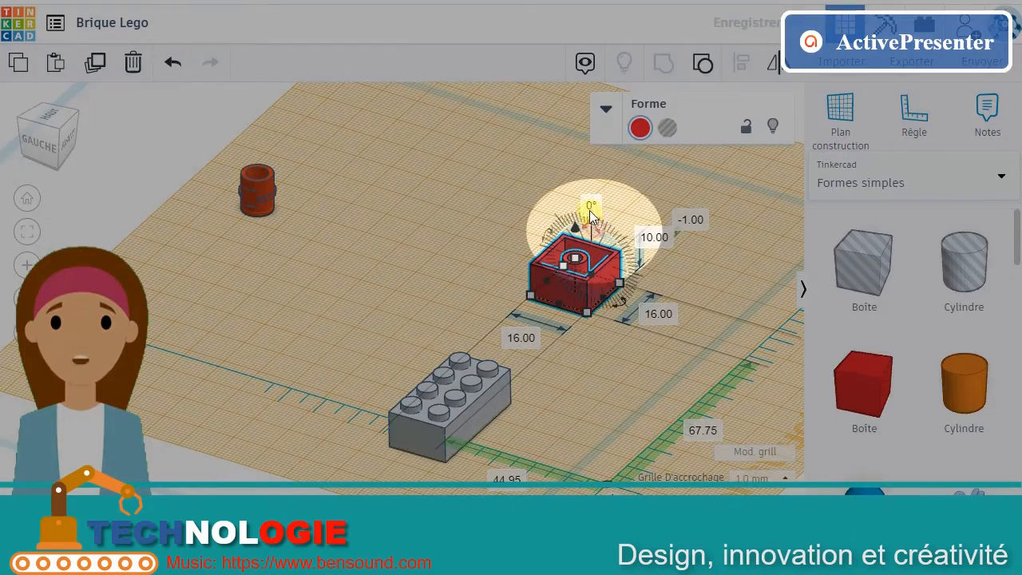
click(590, 206)
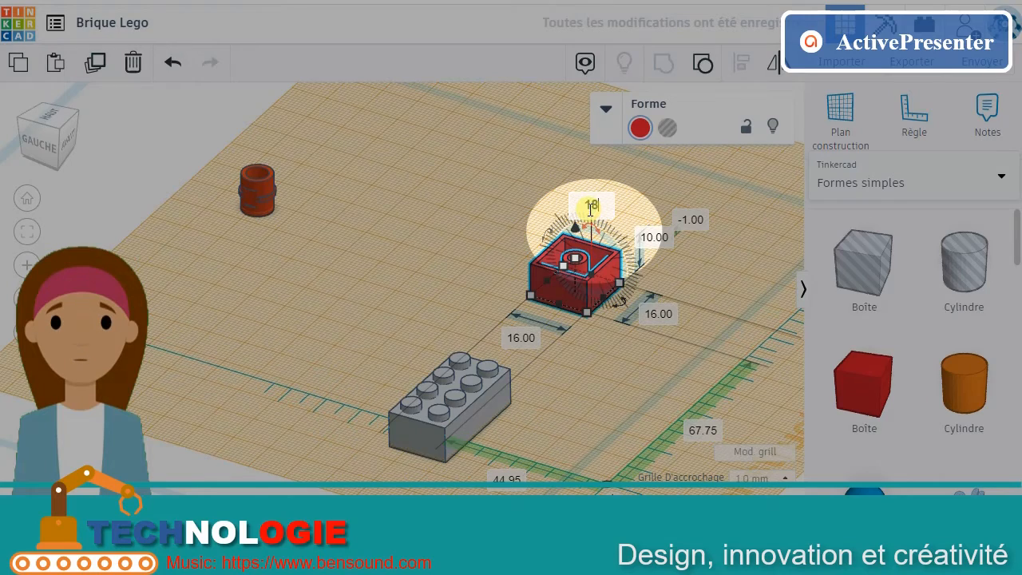
text(180)
key(Return)
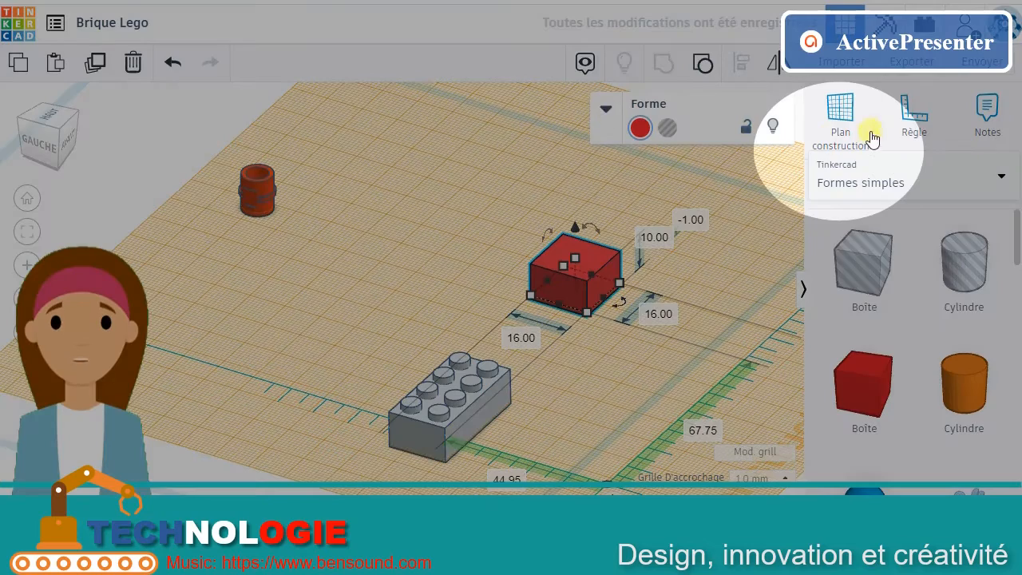
Reset the workplane to the base plane and deselect the red brick
click(839, 112)
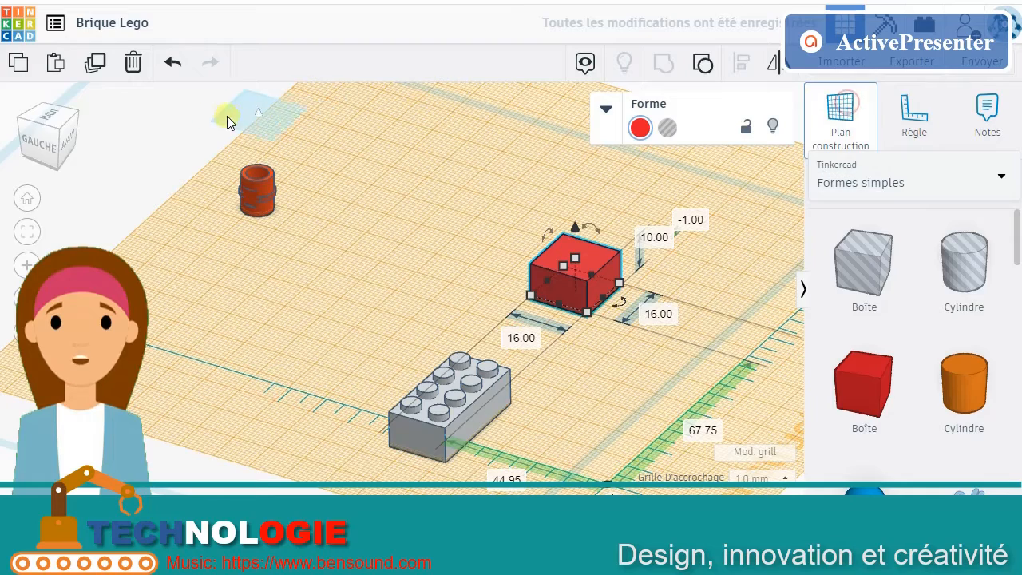
click(179, 131)
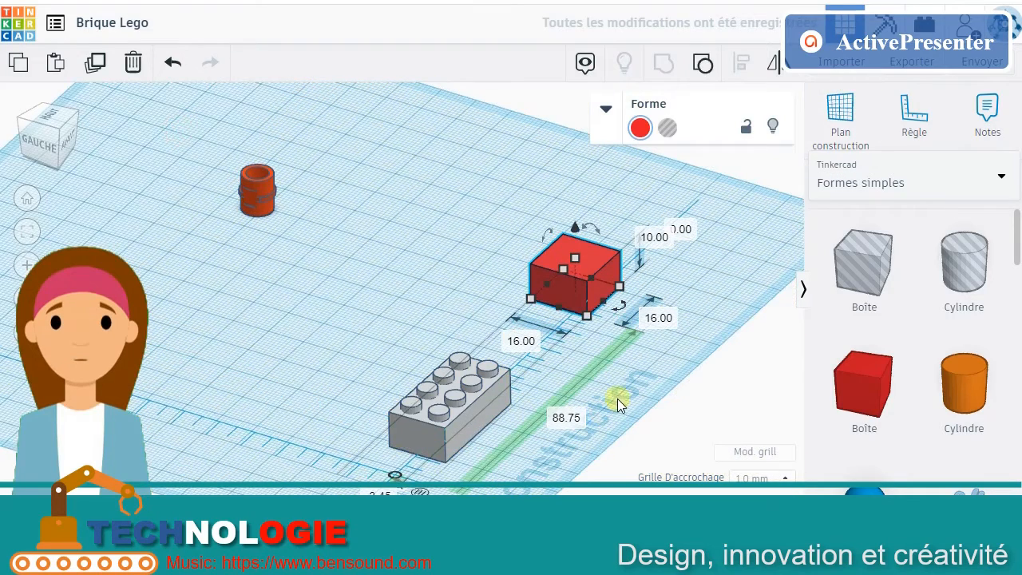
middle_drag(617, 405, 582, 356)
click(380, 257)
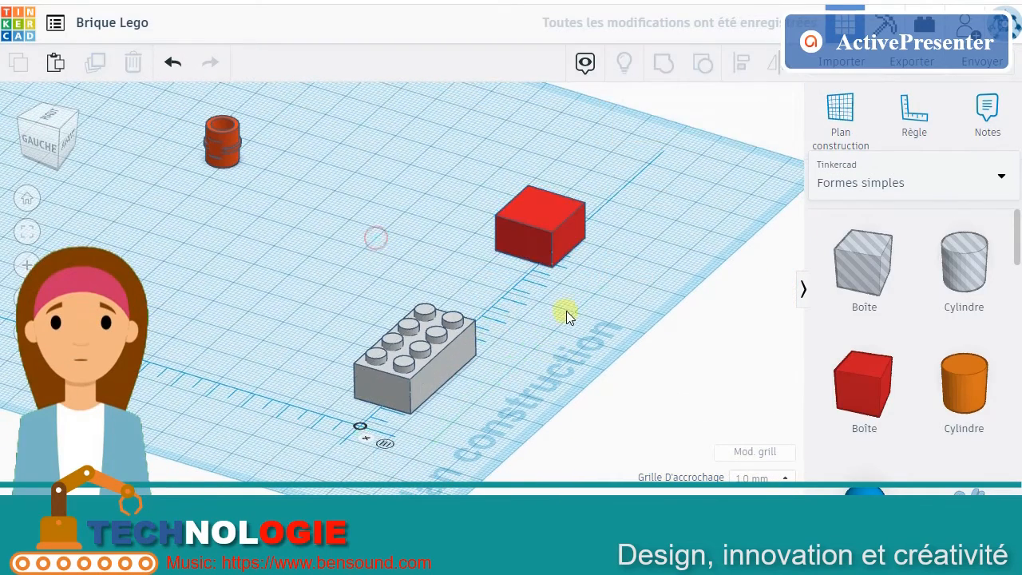
Add a hole box between the GIGO tube and the red brick and set its height to 5 mm
mouse_move(536, 323)
middle_down()
mouse_move(532, 287)
mouse_move(531, 341)
middle_up()
mouse_move(530, 343)
right_down()
mouse_move(518, 279)
mouse_move(526, 203)
mouse_move(494, 306)
mouse_move(512, 323)
mouse_move(512, 346)
right_up()
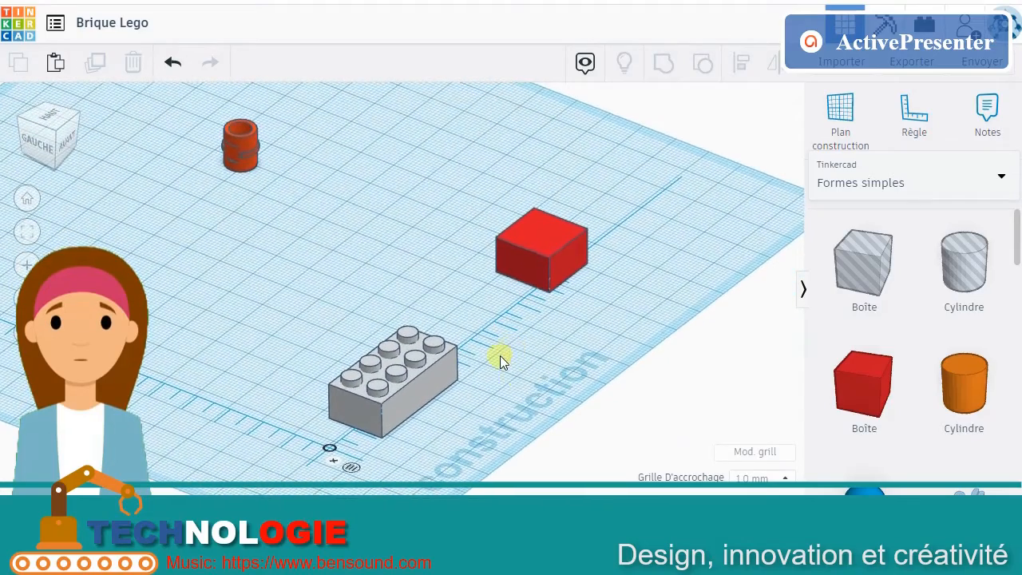
scroll(304, 263, up, 2)
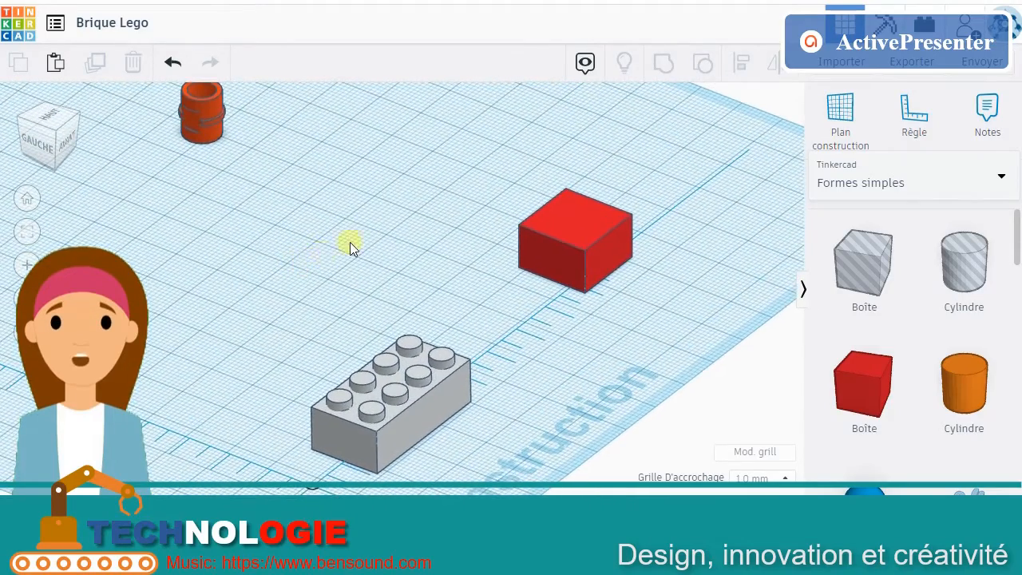
middle_drag(399, 211, 563, 272)
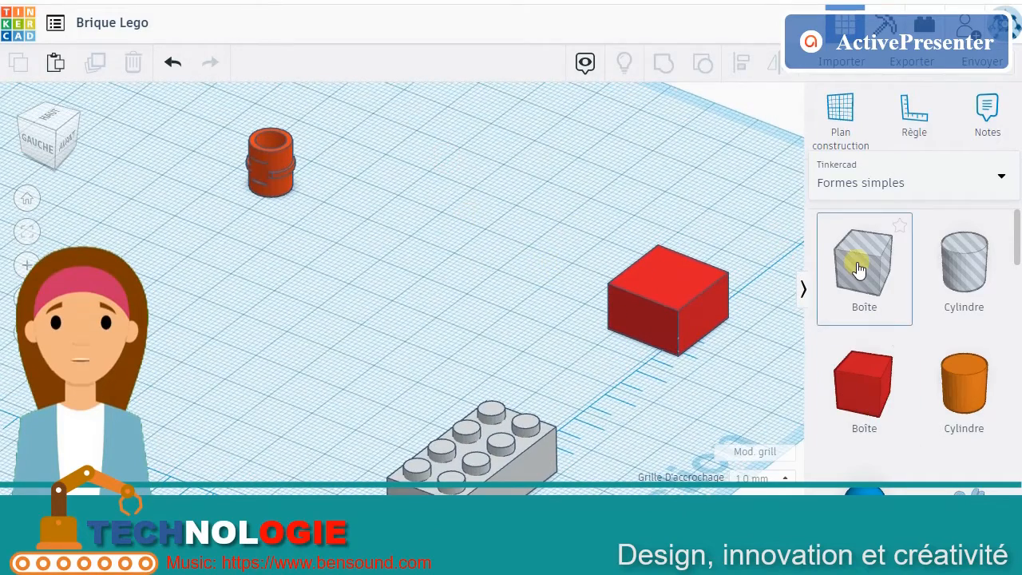
drag(855, 264, 403, 270)
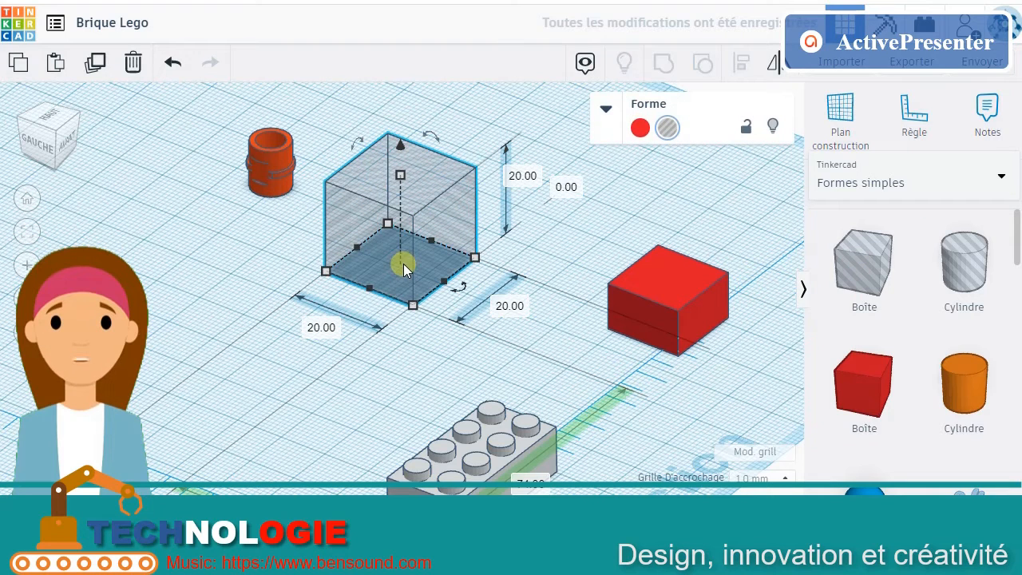
click(520, 175)
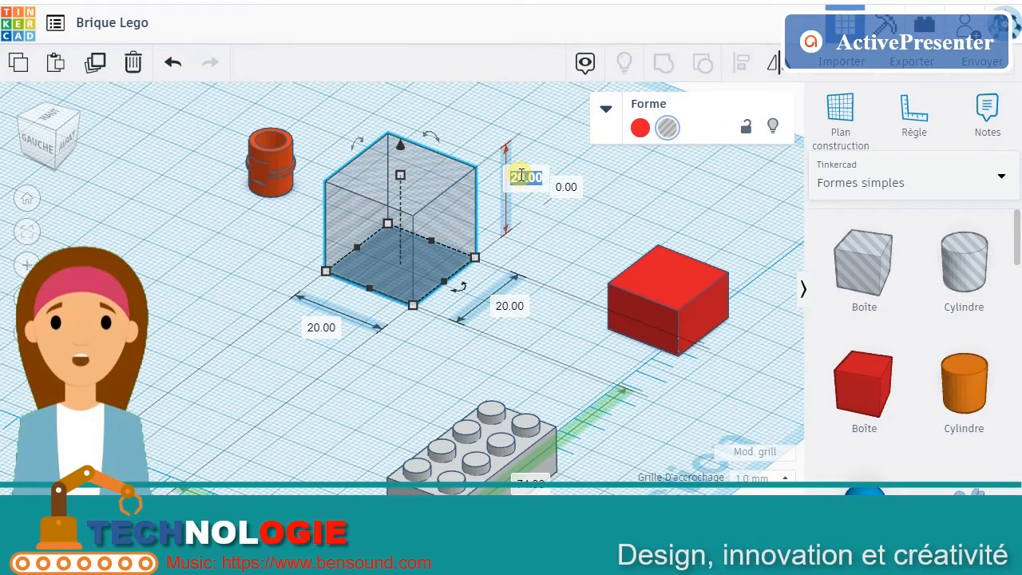
text(5)
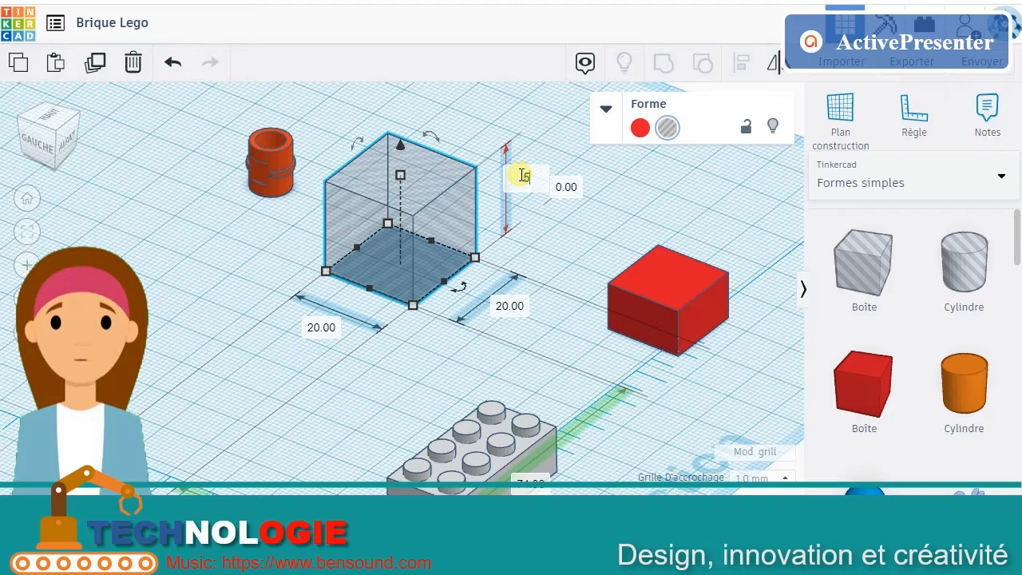
key(Return)
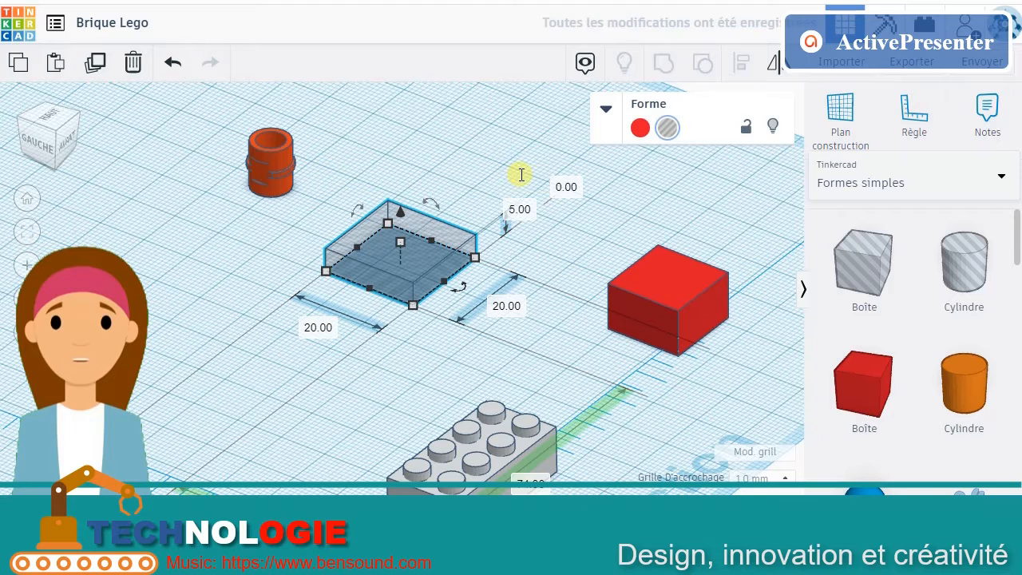
Align the GIGO tube and the hole box on their centres in both horizontal directions and group them to cut off the tube's lower half
click(269, 169)
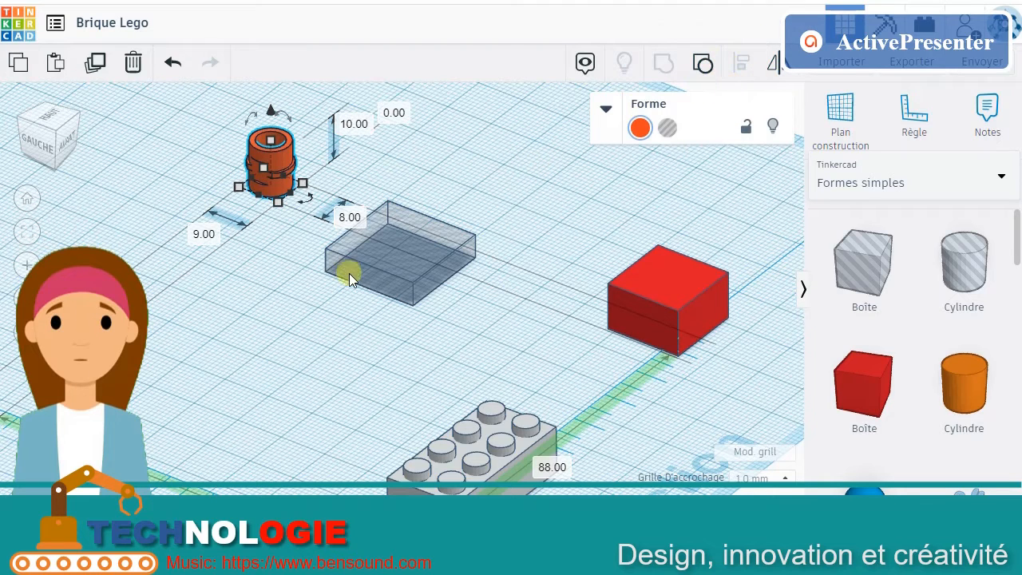
shift+click(409, 242)
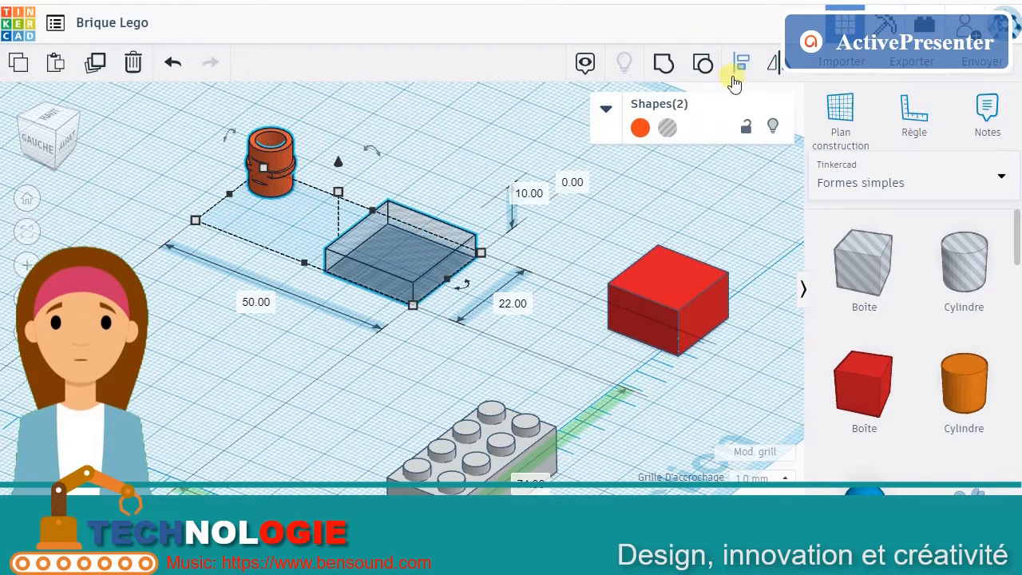
click(740, 68)
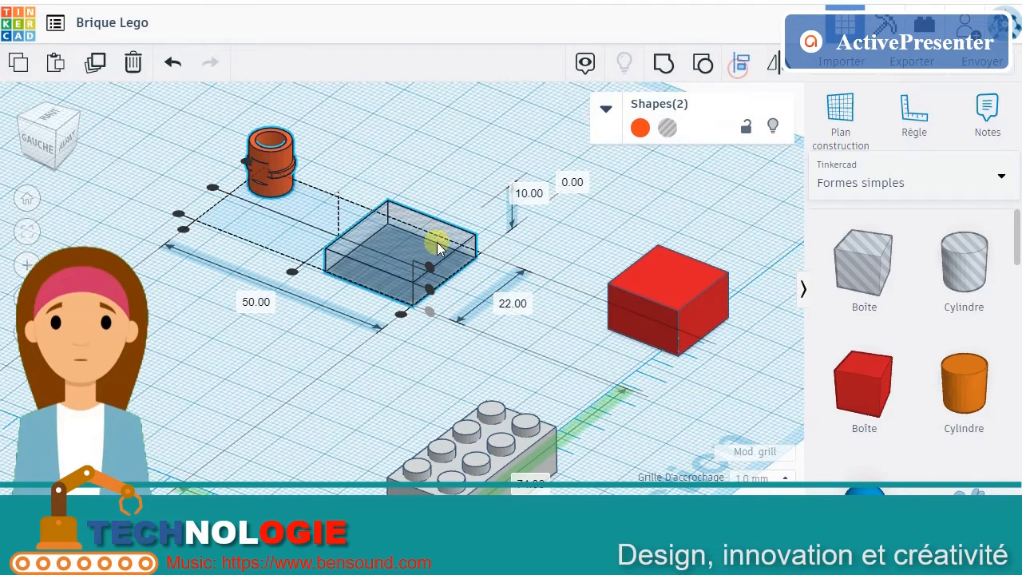
click(292, 274)
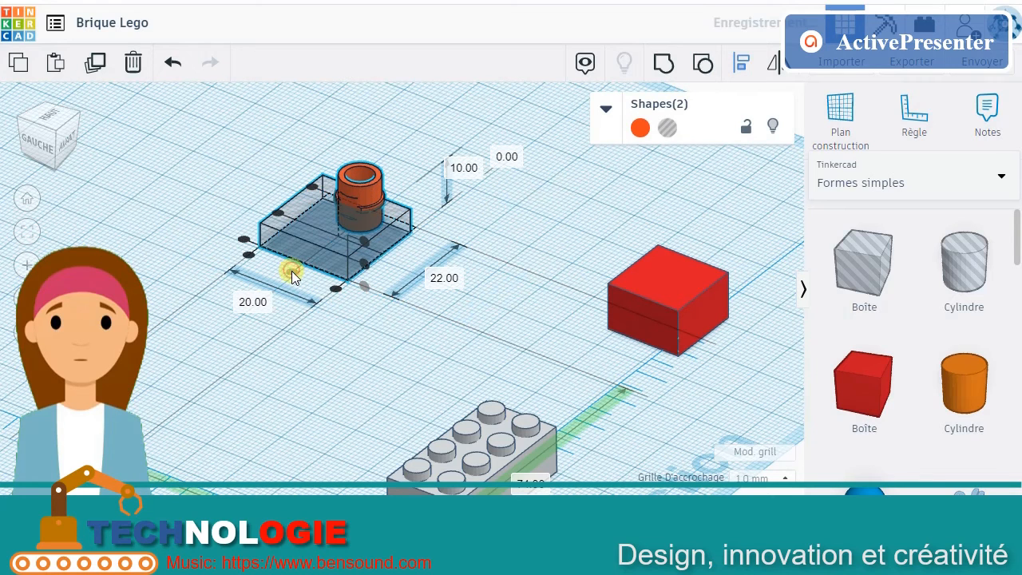
click(278, 221)
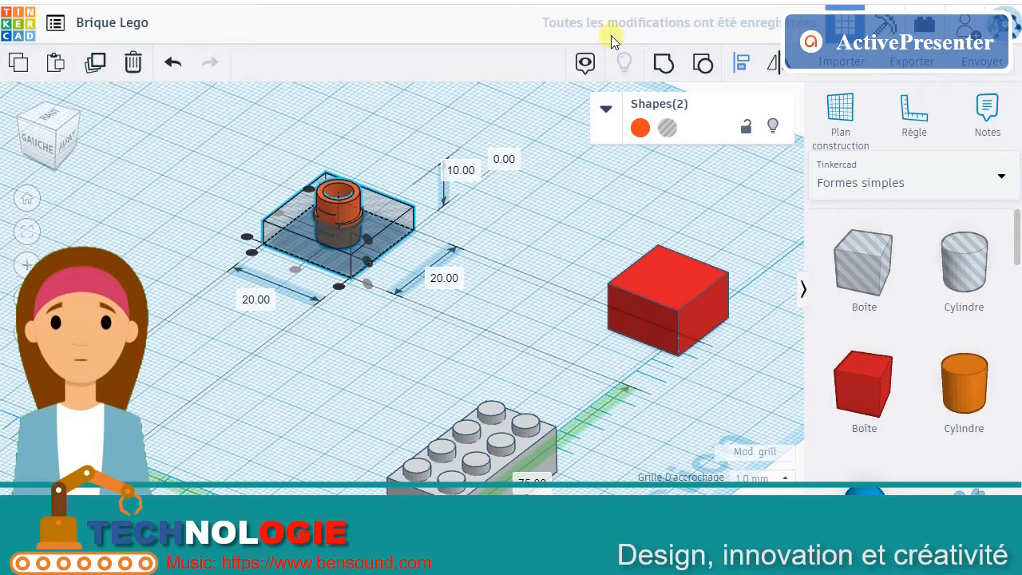
click(665, 69)
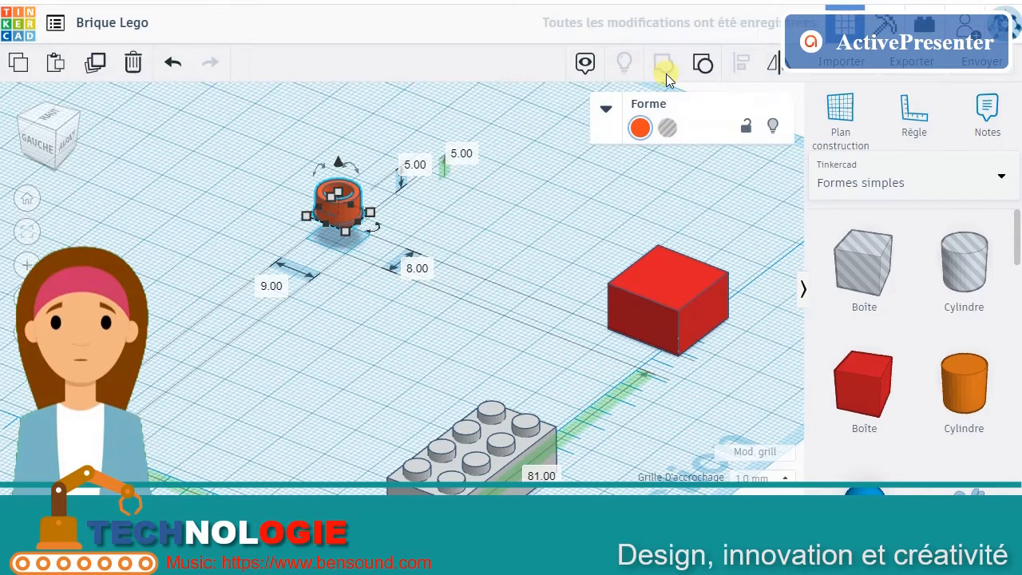
click(523, 194)
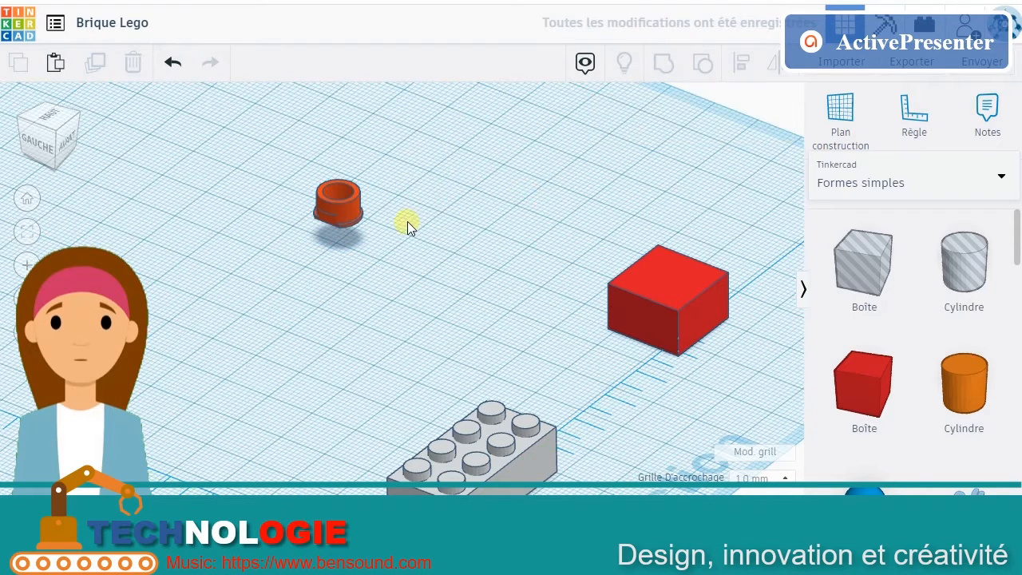
Raise the cut GIGO tube to 10 mm above the workplane
middle_drag(411, 223, 420, 191)
right_drag(412, 200, 438, 192)
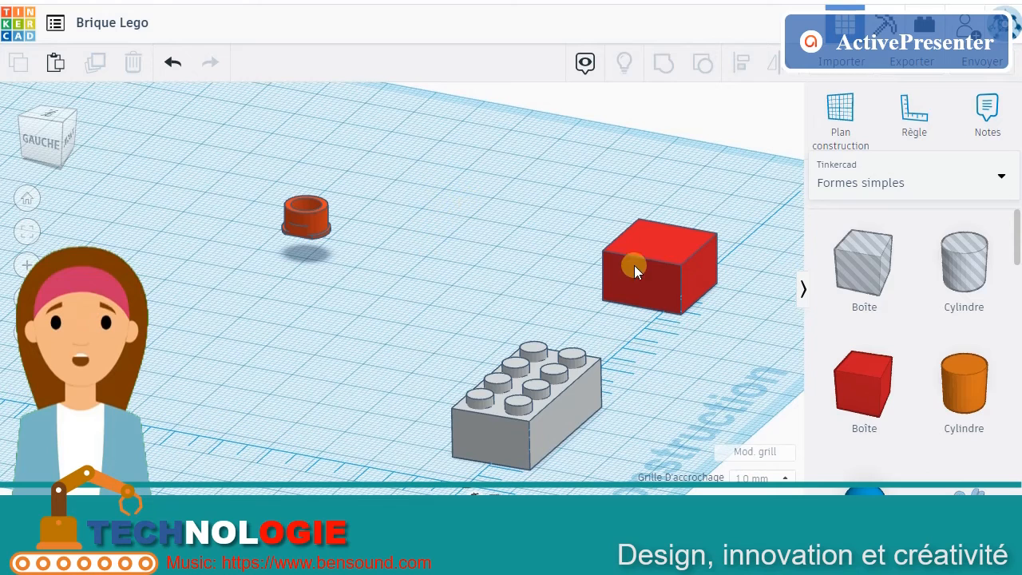
click(307, 217)
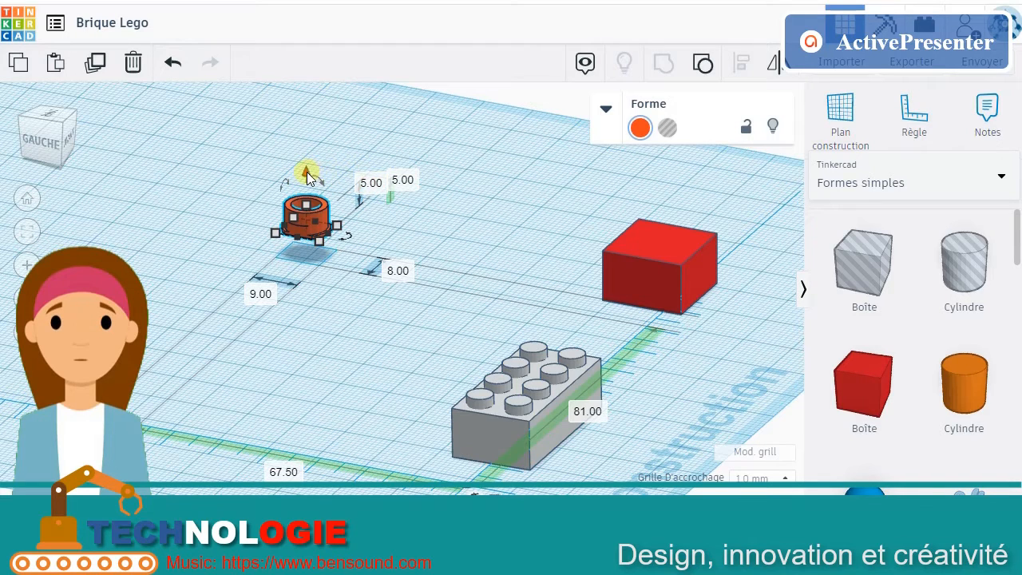
drag(307, 175, 306, 163)
click(400, 176)
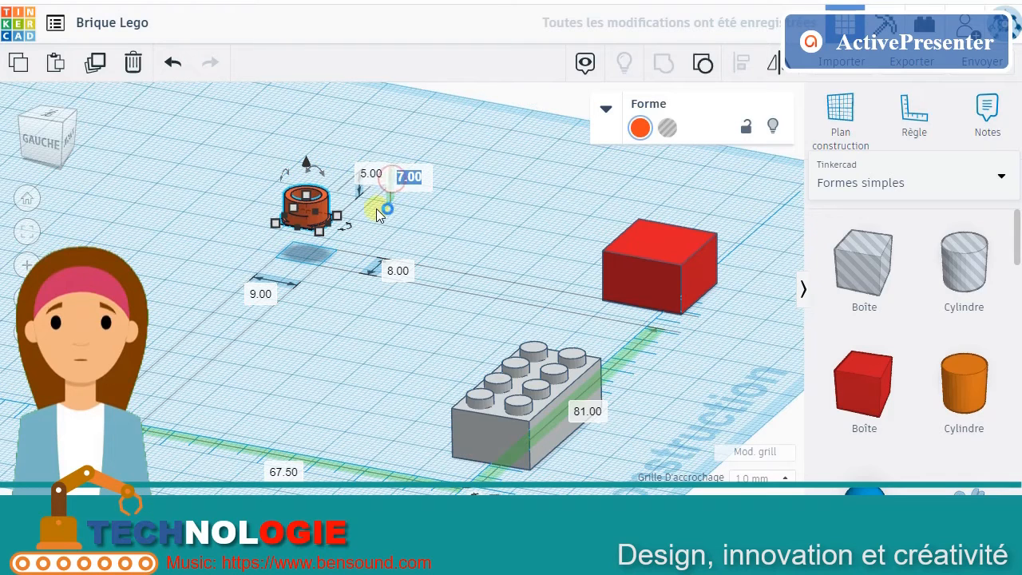
text(10)
key(Return)
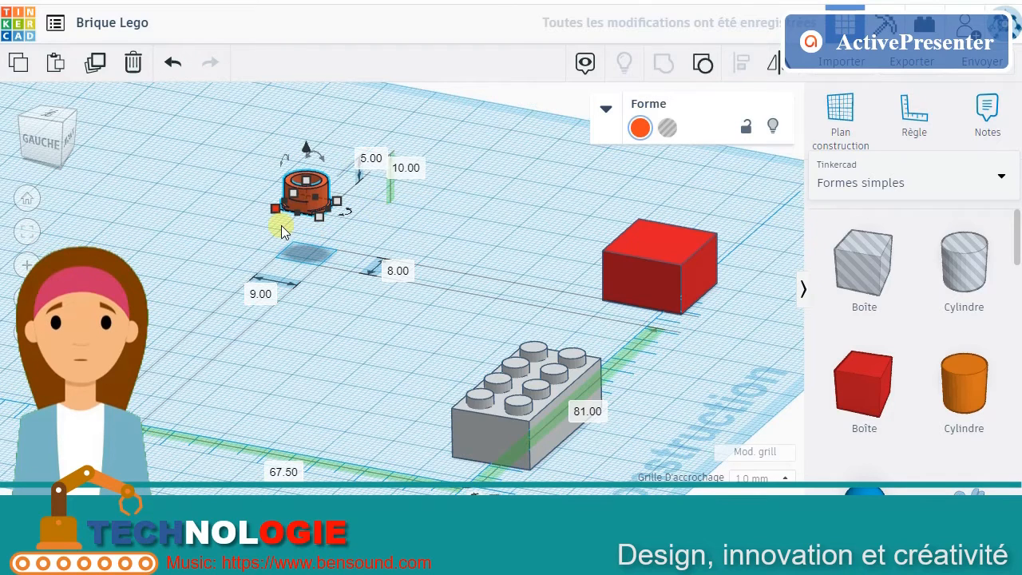
Align the raised tube and the red brick on their centres in both horizontal directions and group them into one part
key(shift)
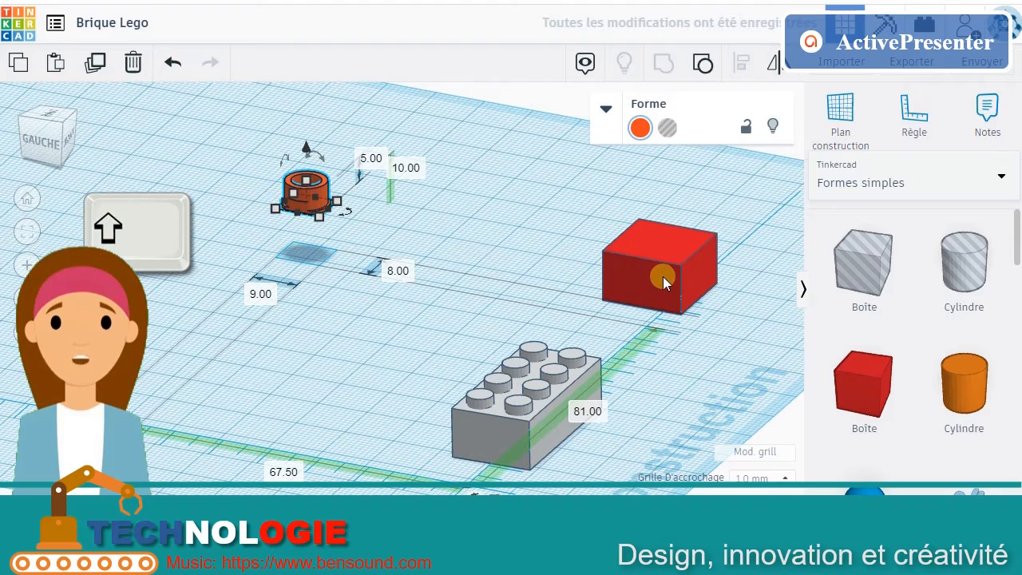
shift+click(660, 276)
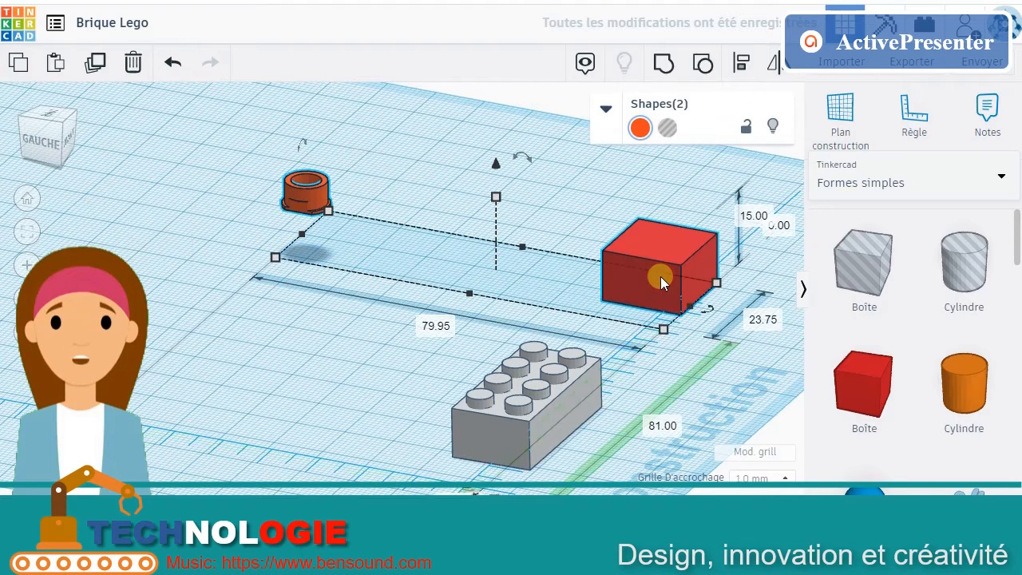
click(743, 70)
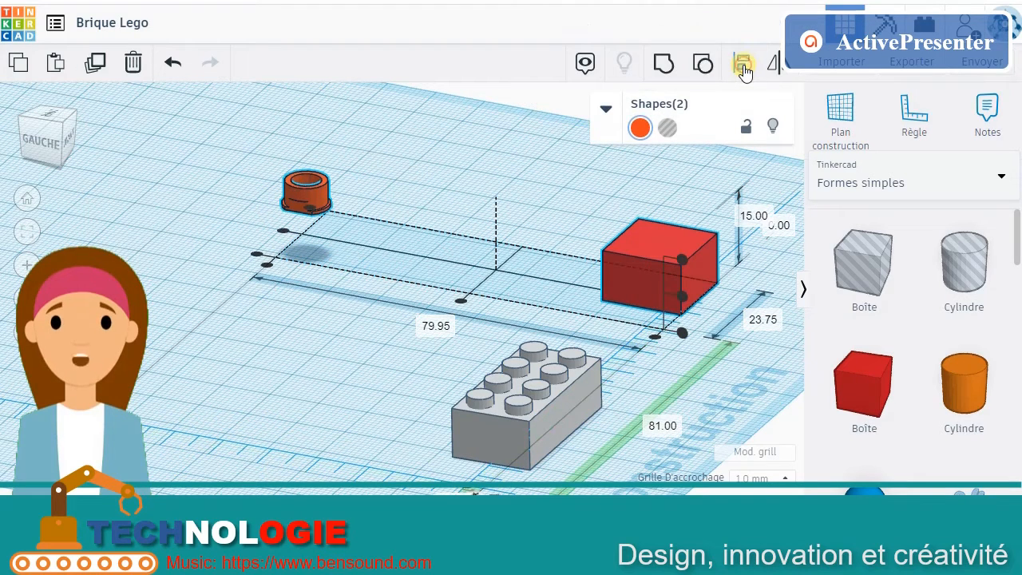
click(461, 303)
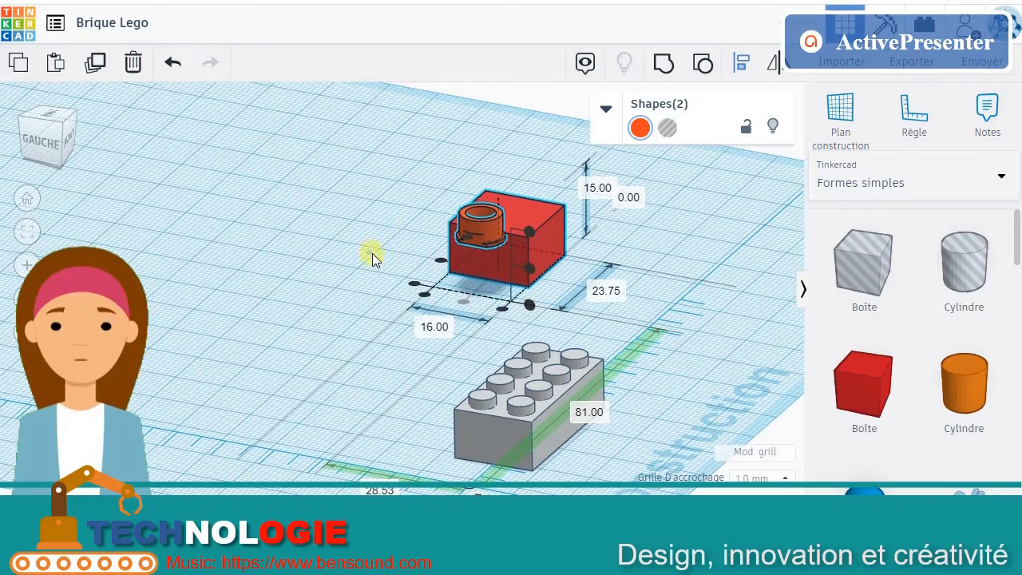
right_drag(372, 256, 448, 255)
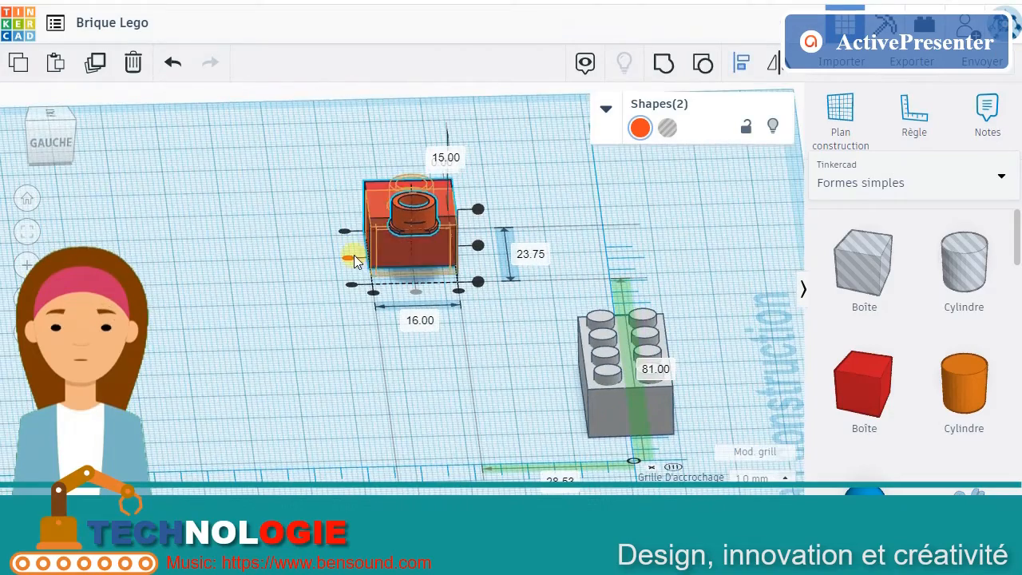
click(348, 261)
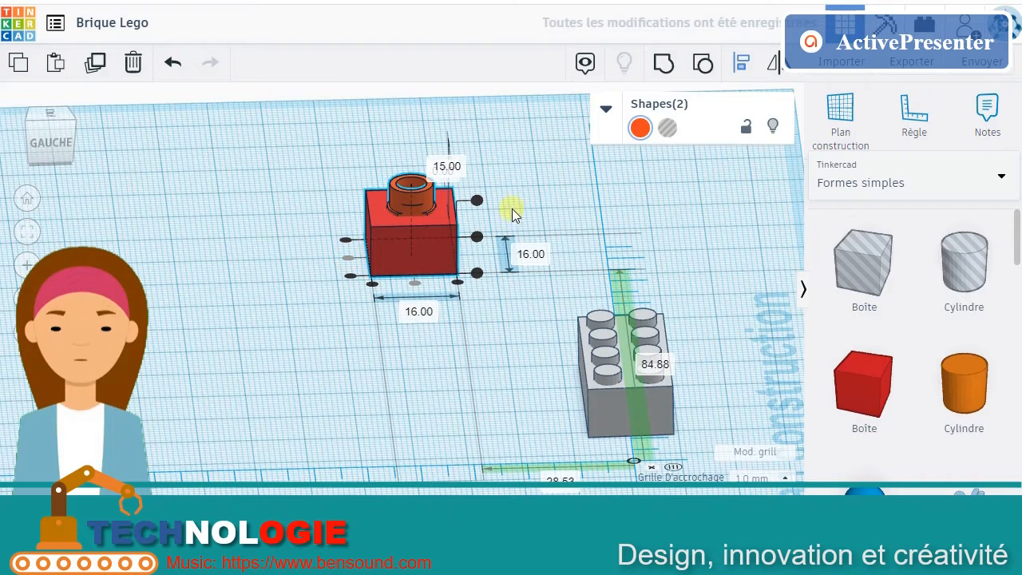
click(668, 64)
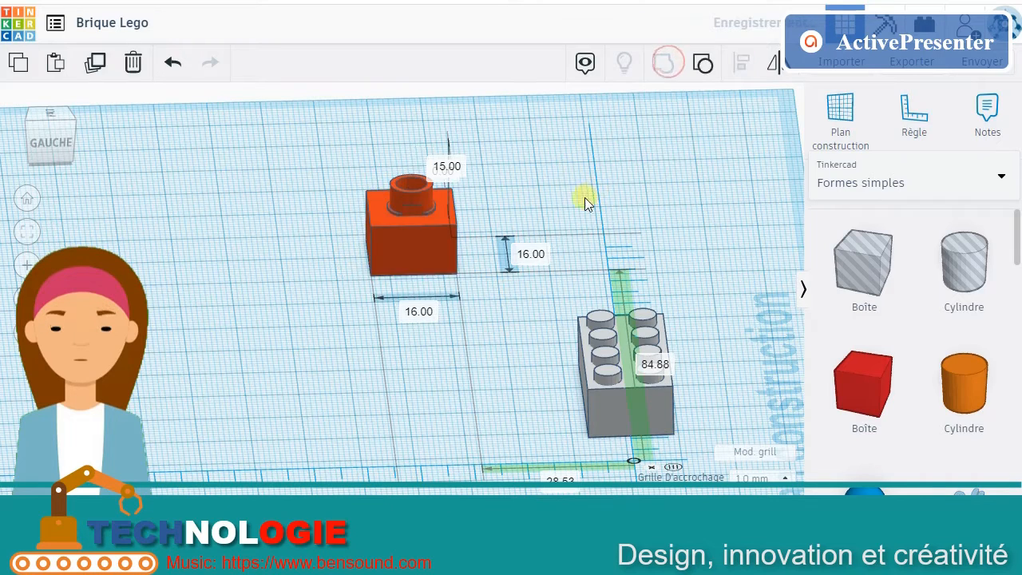
click(546, 206)
right_drag(542, 209, 414, 201)
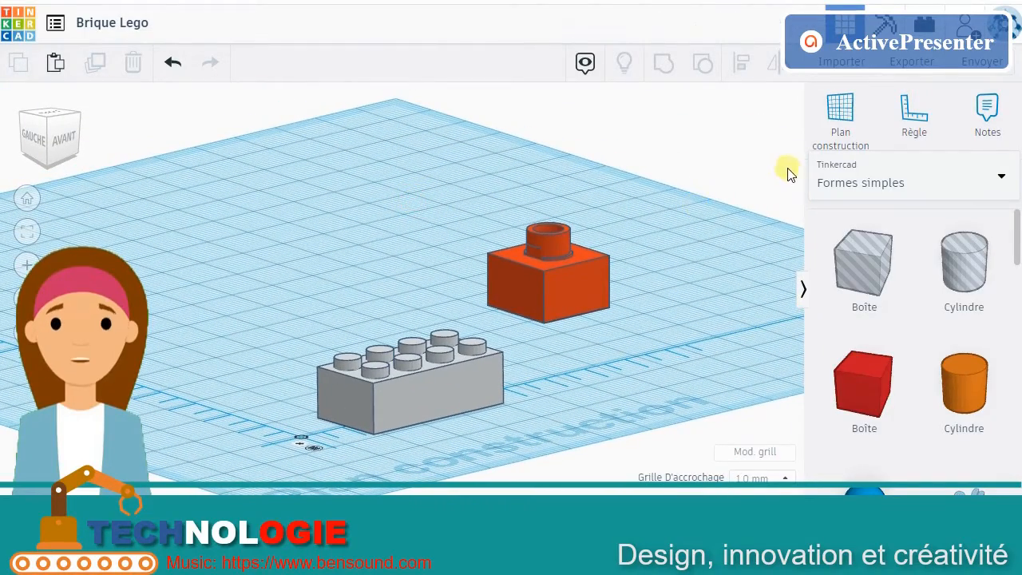
Recolour the Lego-to-GIGO adapter with the custom soft red d9554e
click(580, 276)
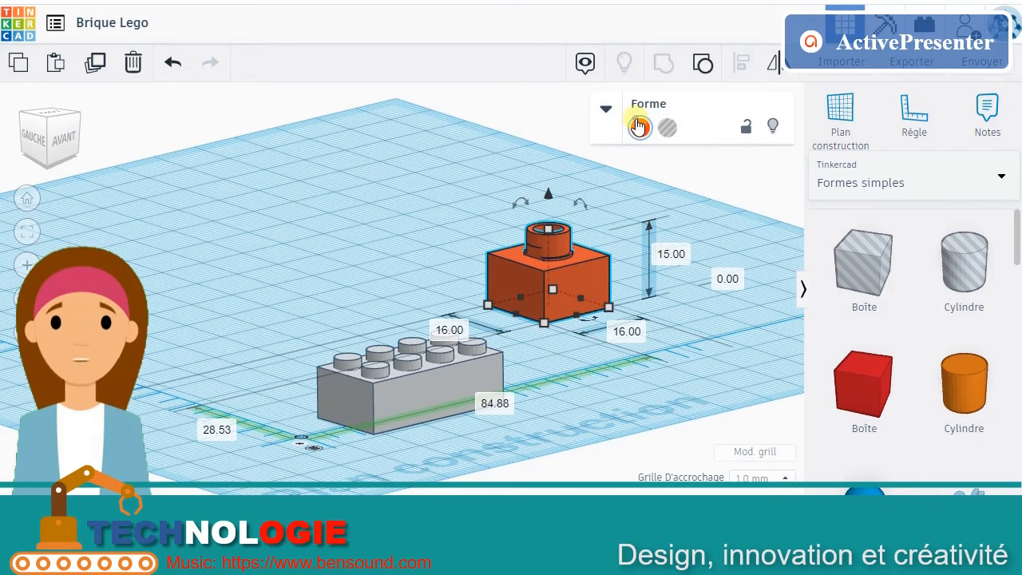
click(639, 126)
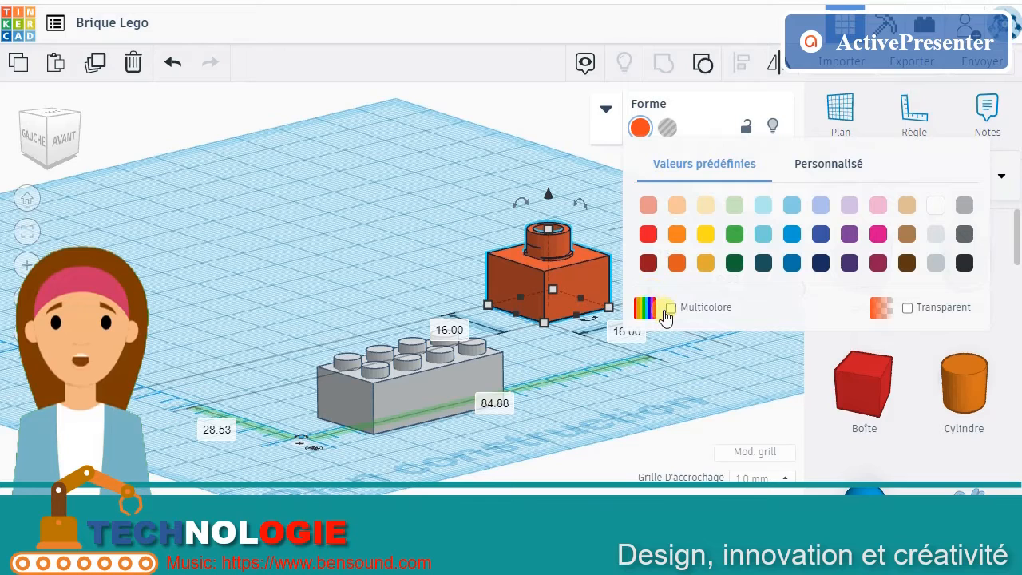
click(853, 168)
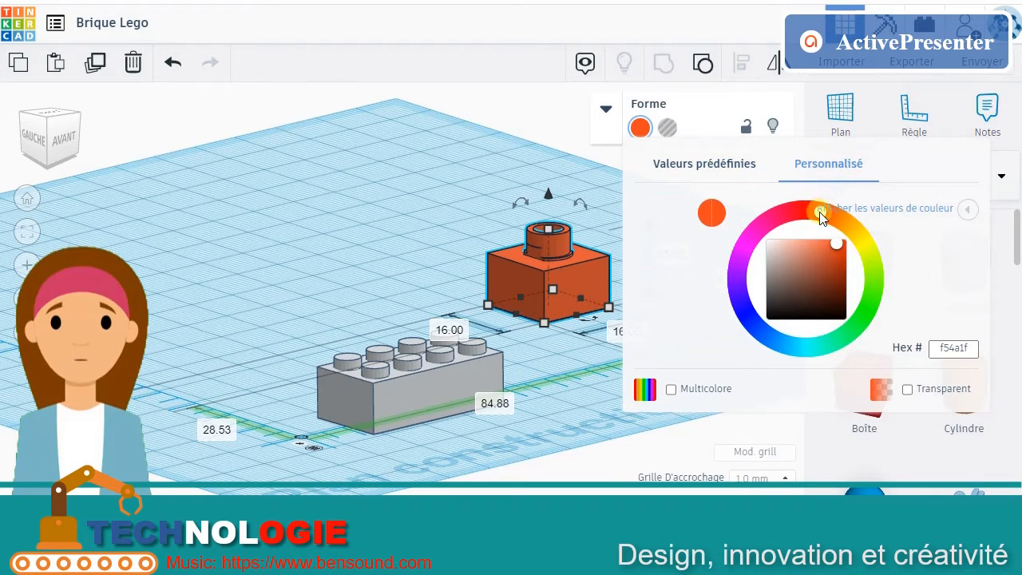
drag(835, 251, 814, 254)
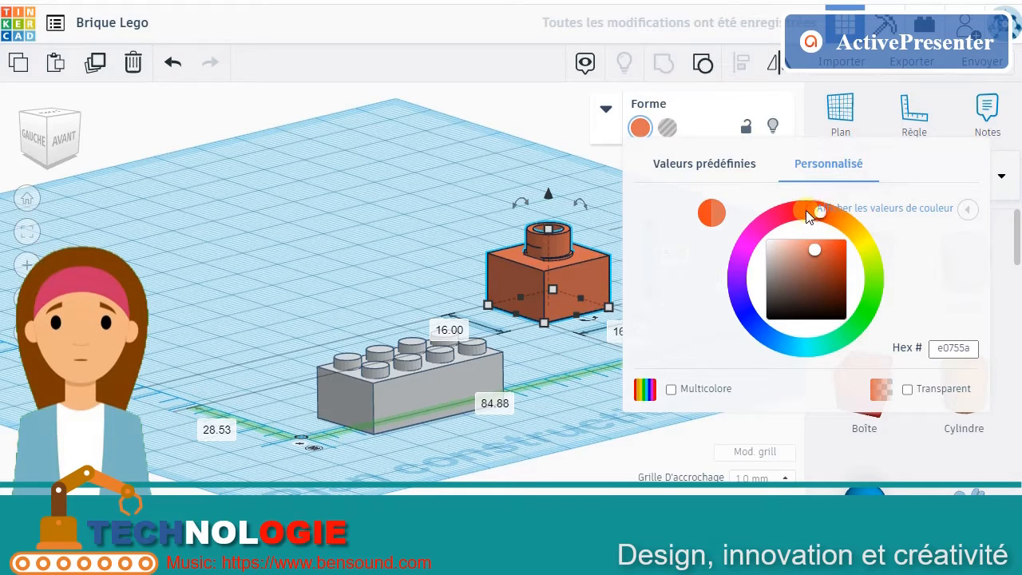
drag(804, 207, 808, 211)
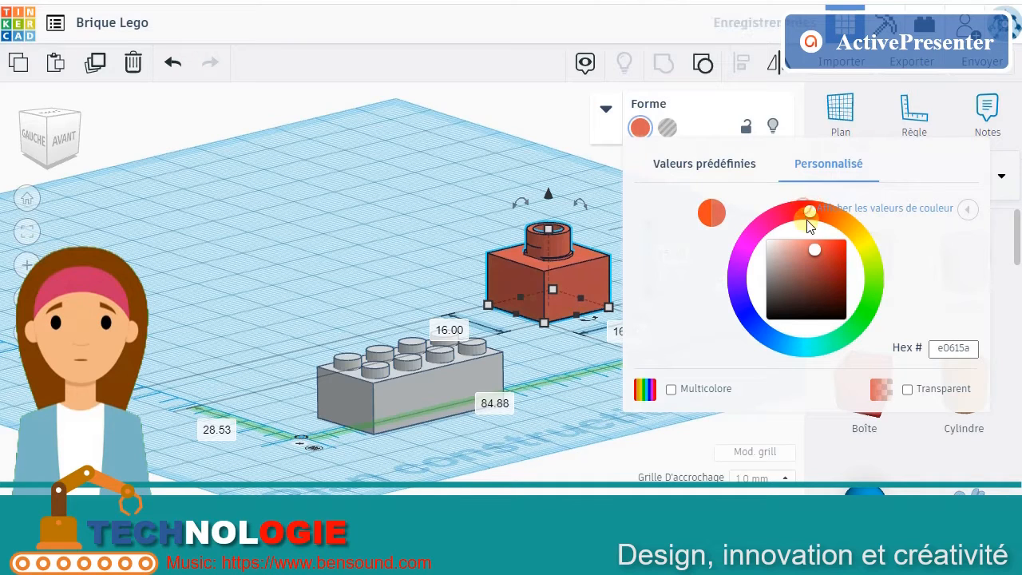
drag(812, 253, 817, 252)
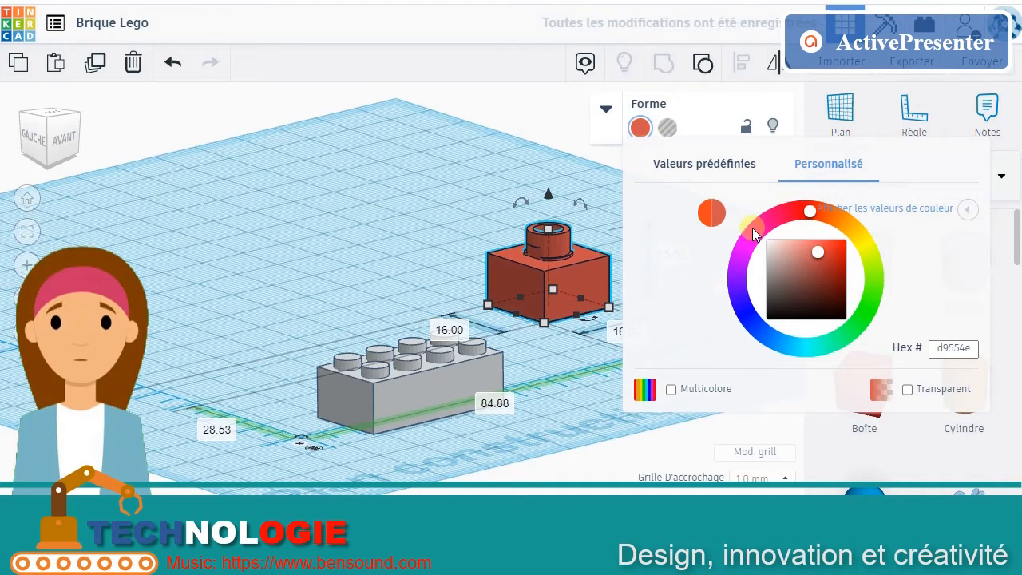
click(462, 204)
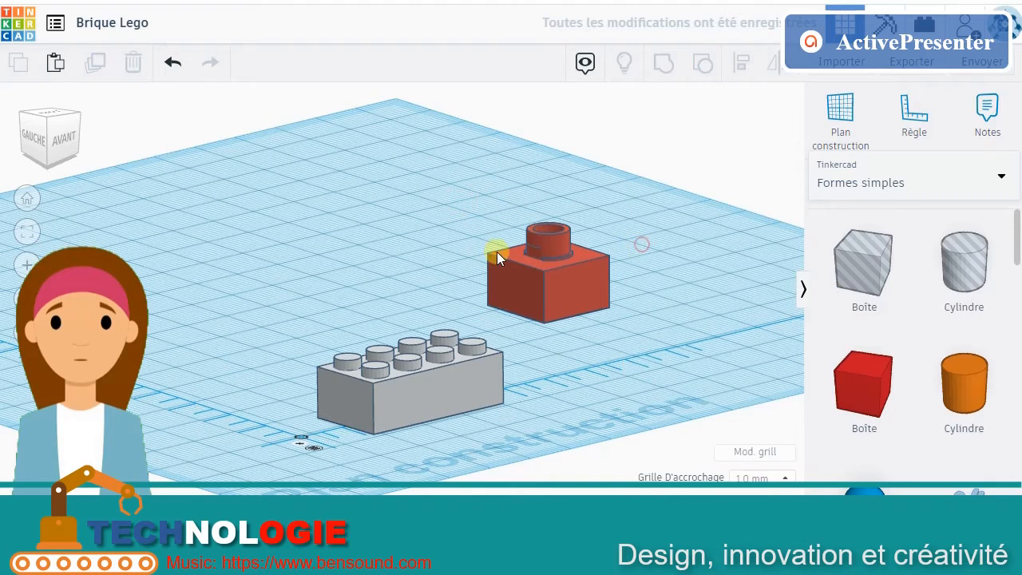
Rename the design as Assemblage
scroll(486, 246, down, 2)
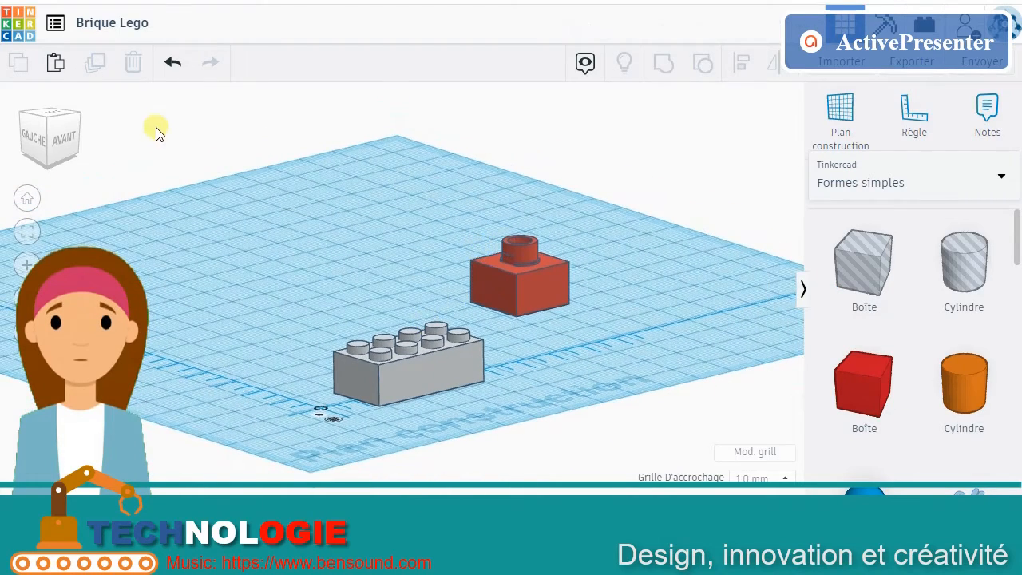
click(111, 29)
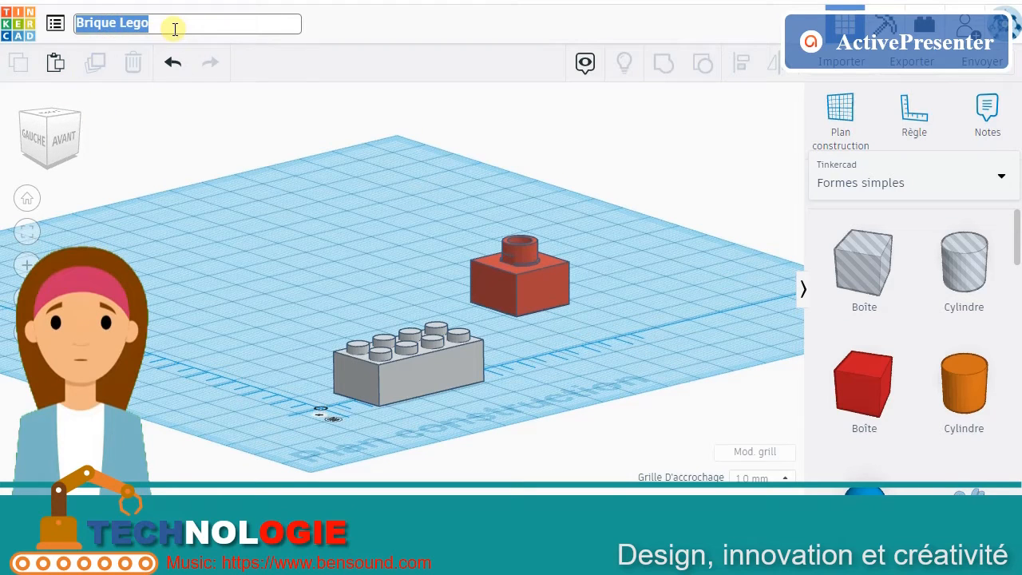
text(Assembla)
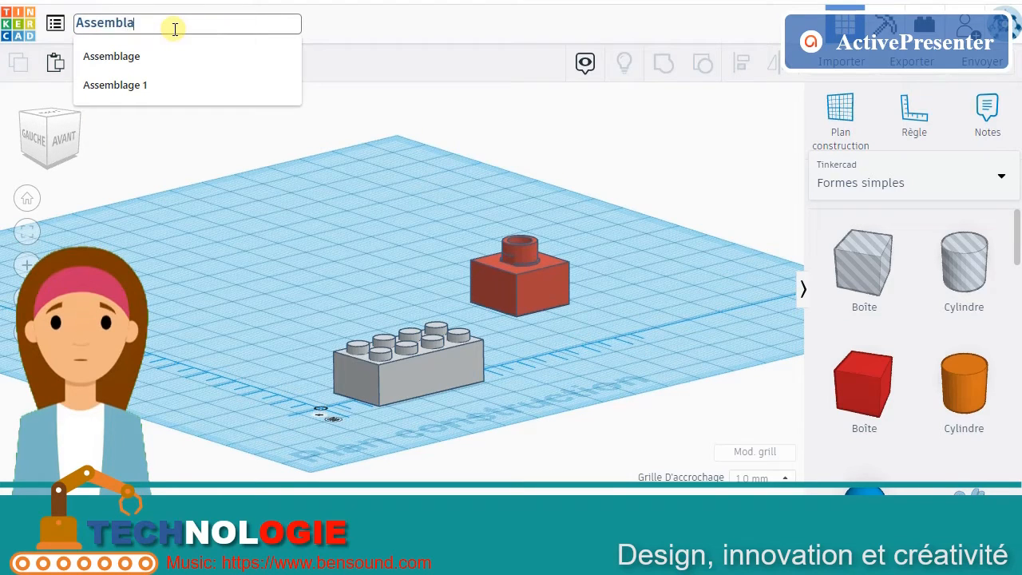
text(ge 1)
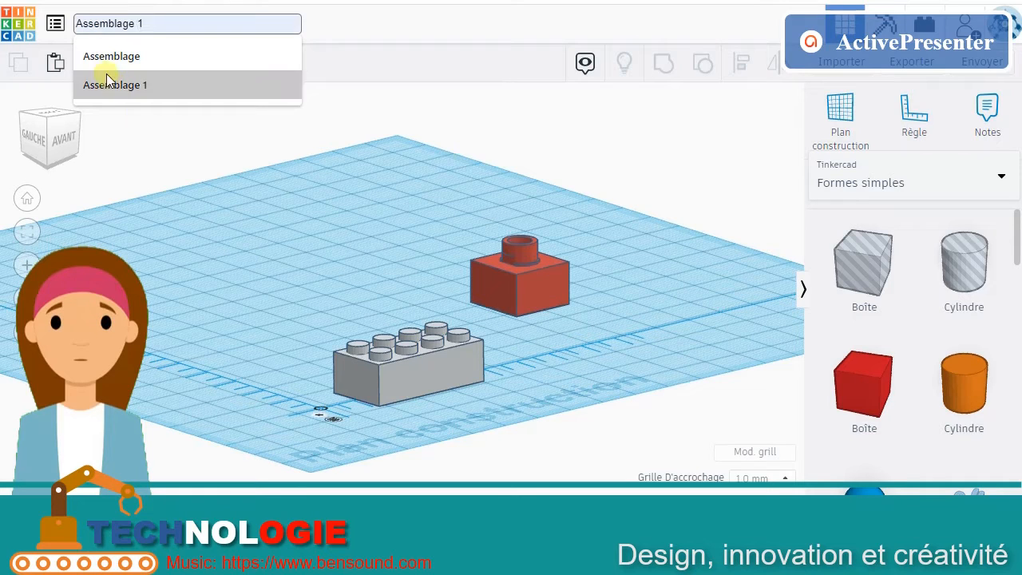
click(98, 59)
click(144, 132)
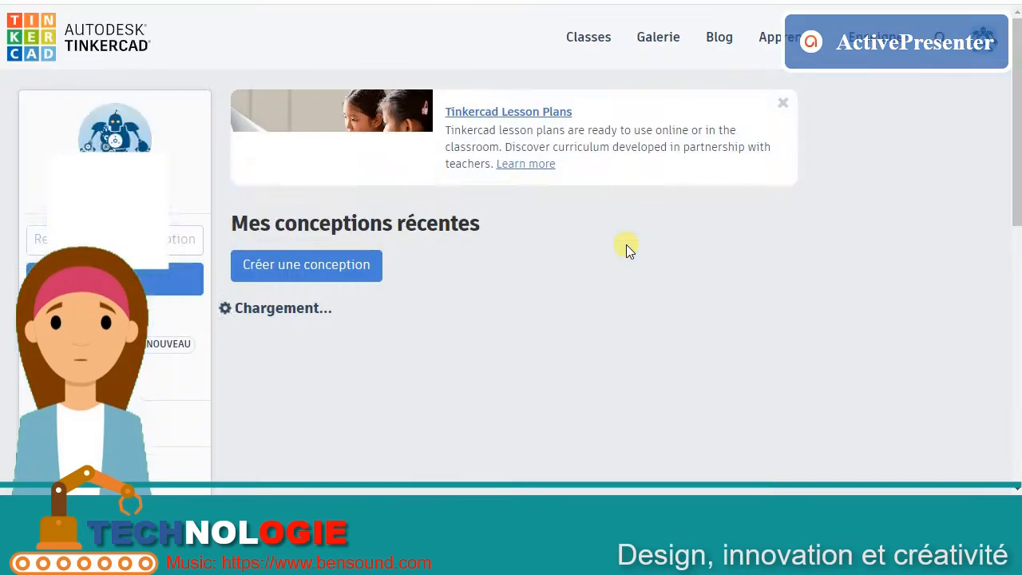
Open the Tige1GIGO design from the recent designs and copy its perforated rod
scroll(630, 247, down, 2)
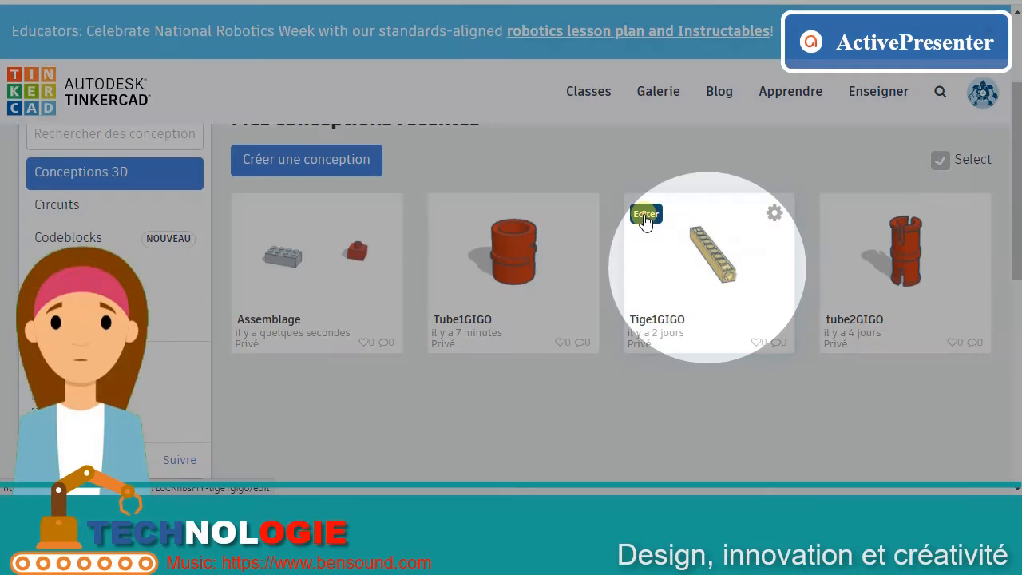
click(645, 215)
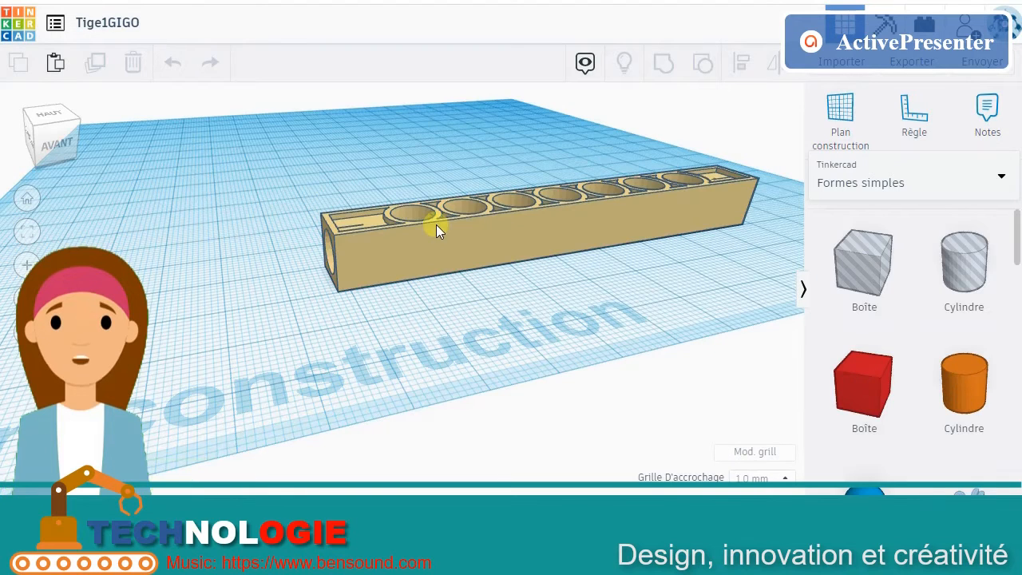
click(444, 234)
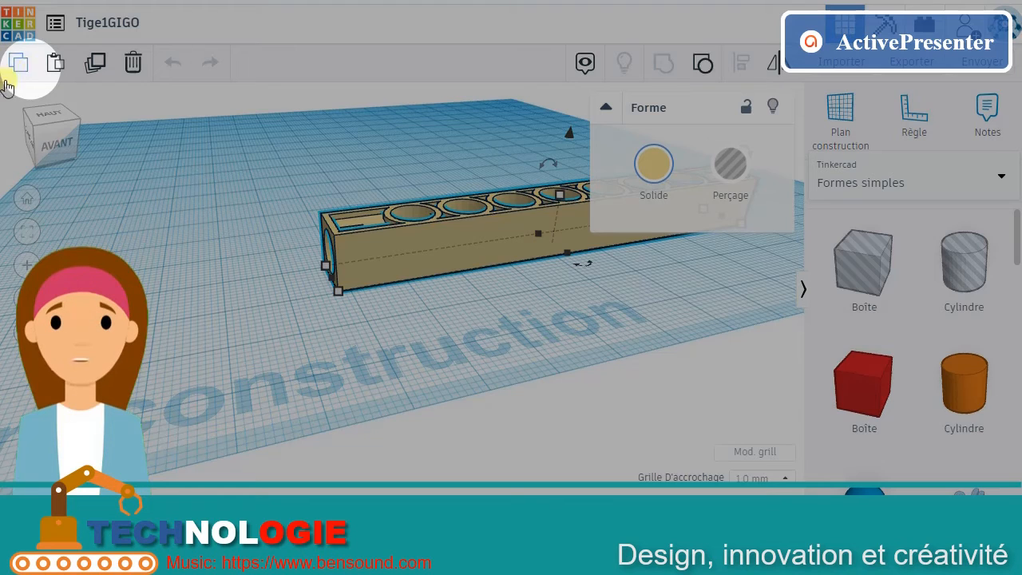
click(23, 63)
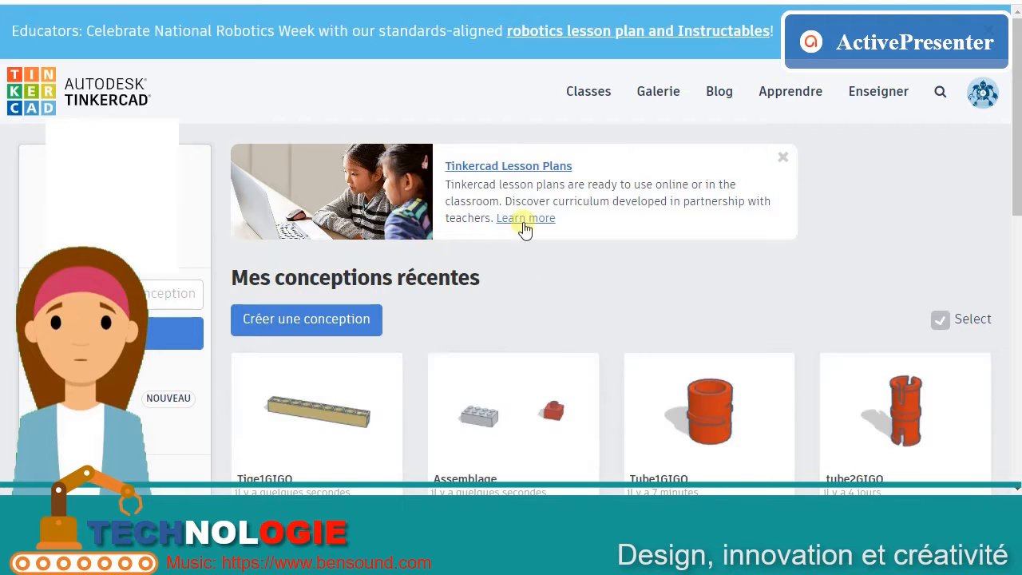
Reopen the Assemblage design and paste the copied GIGO rod into it
scroll(531, 238, down, 1)
mouse_move(498, 424)
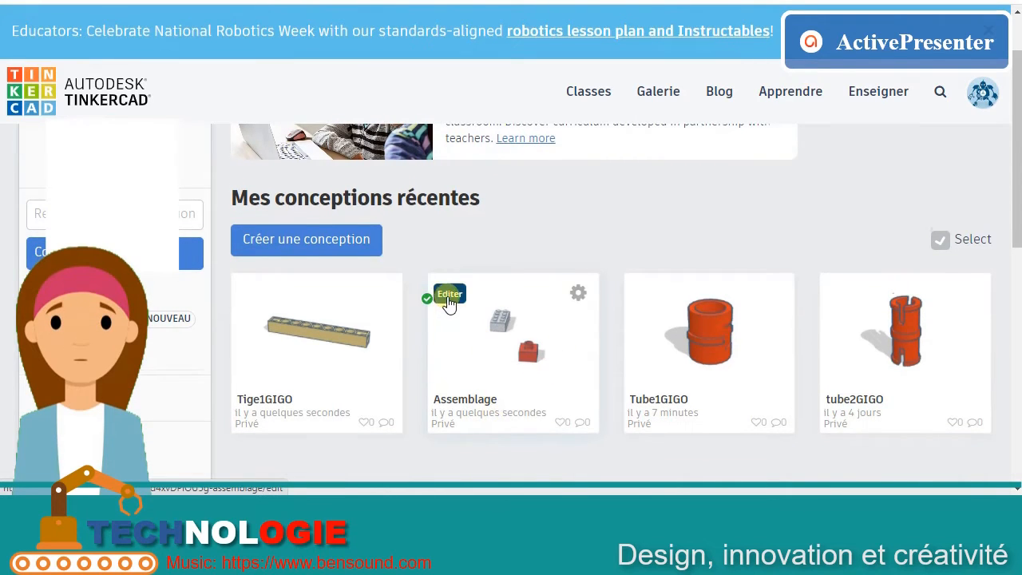
scroll(449, 302, down, 2)
scroll(449, 302, up, 1)
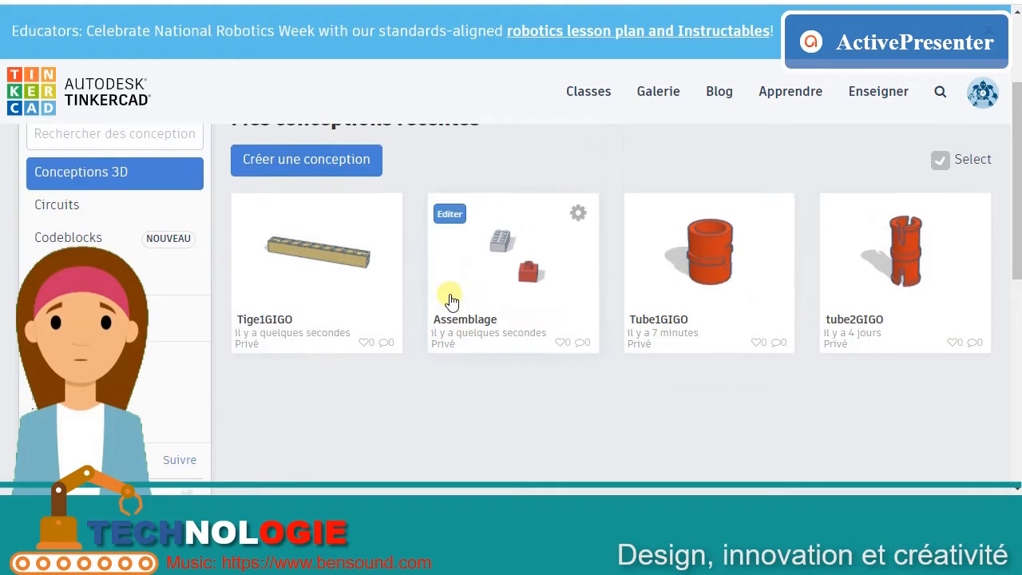
click(449, 220)
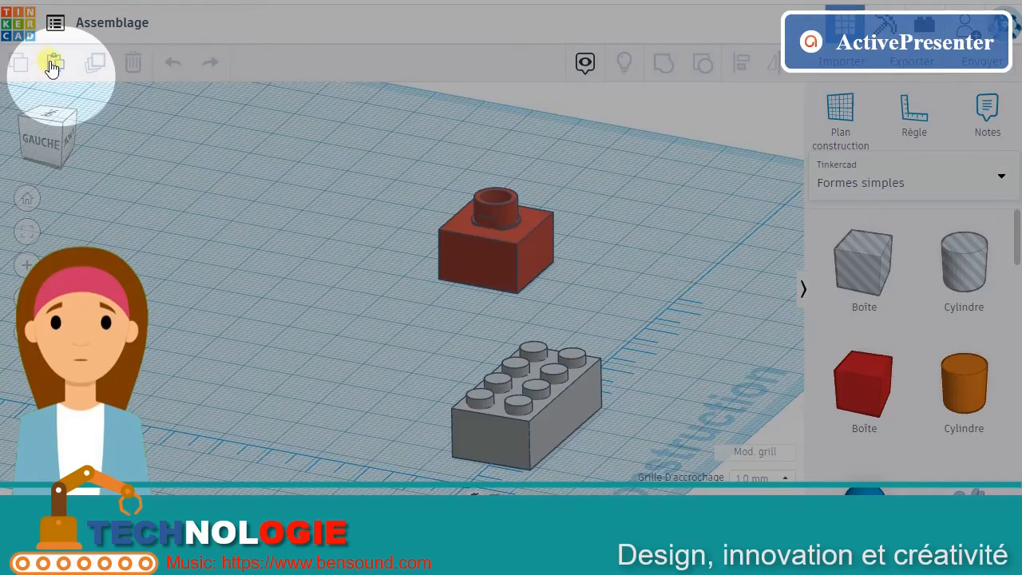
click(55, 62)
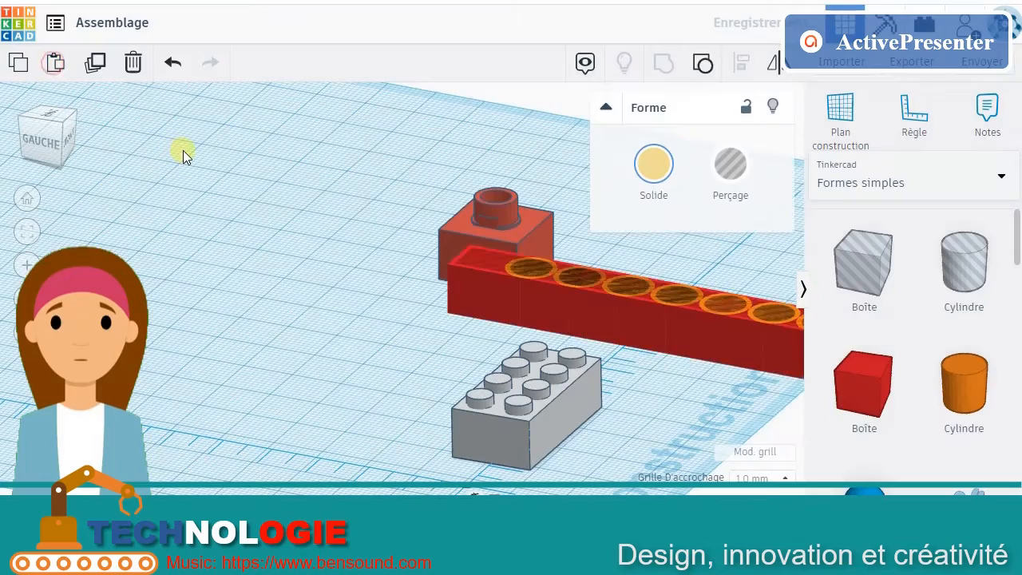
Collapse the shape properties and rotate the GIGO rod 90° so that it stands upright
scroll(336, 249, up, 3)
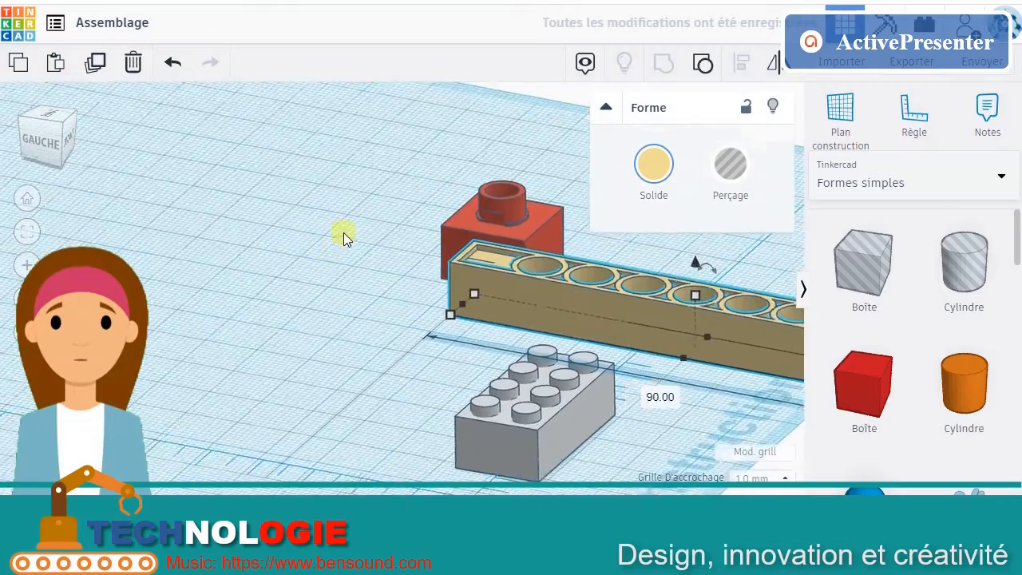
scroll(343, 232, up, 6)
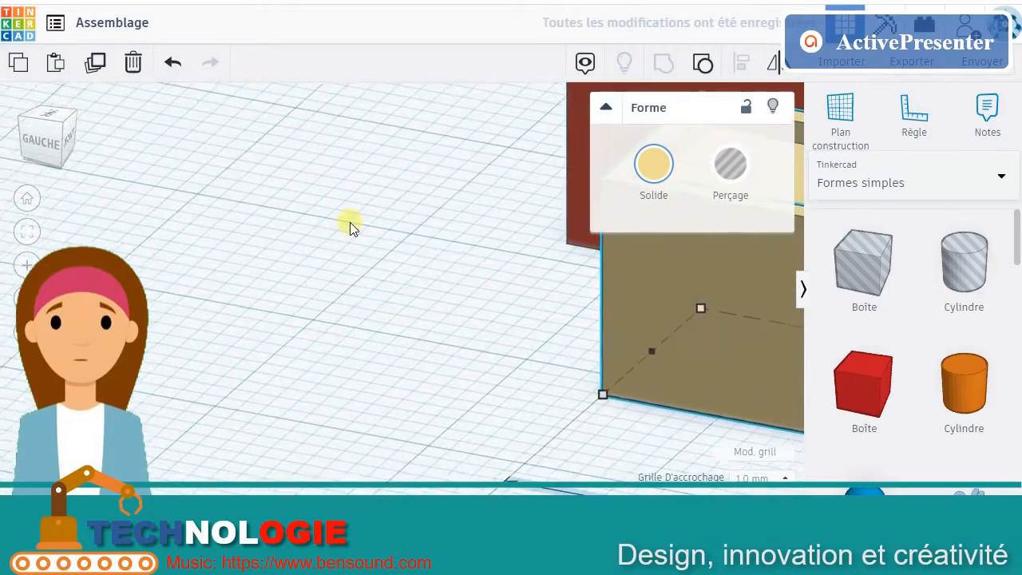
scroll(352, 227, down, 8)
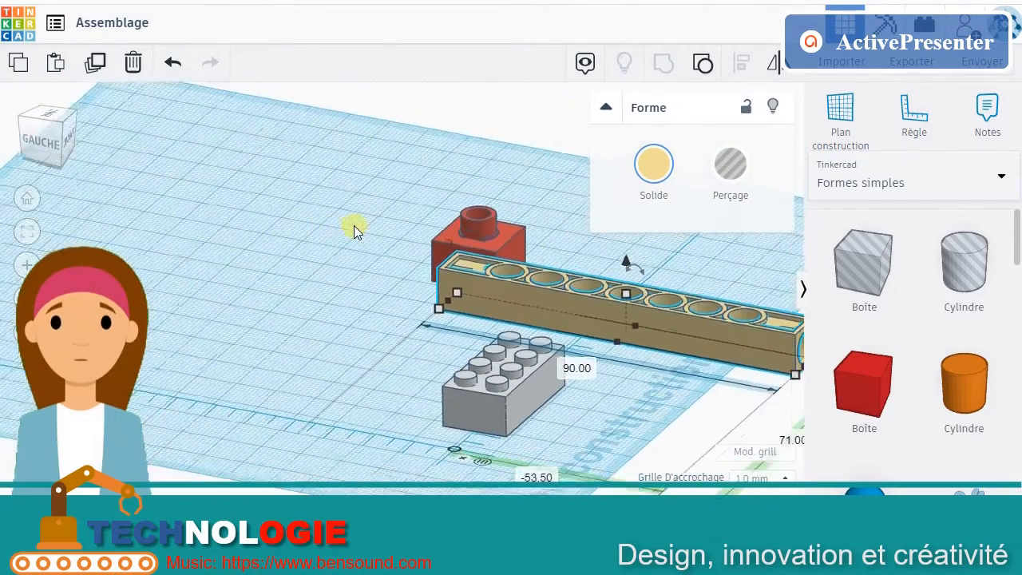
scroll(353, 225, down, 5)
click(604, 108)
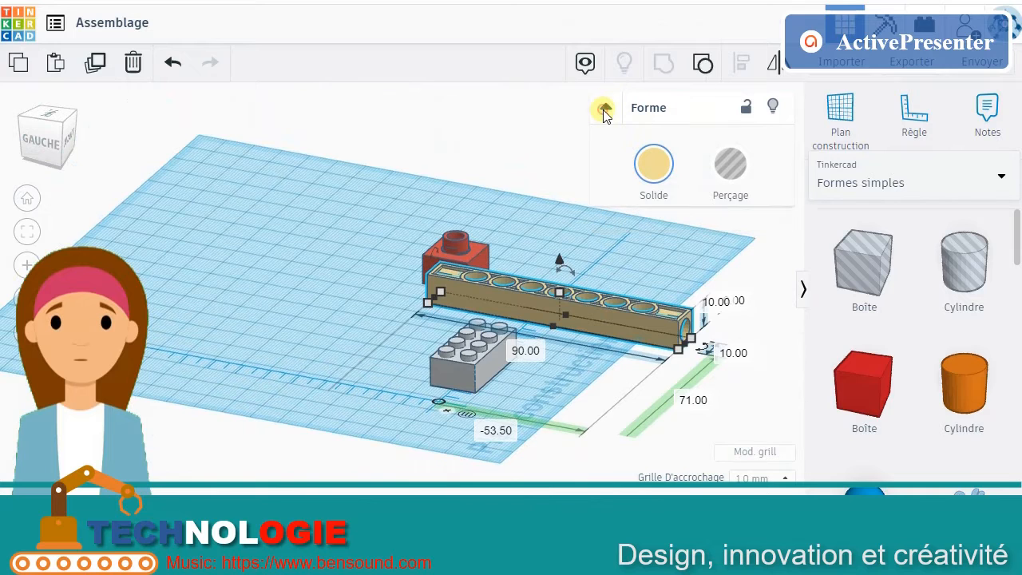
click(578, 210)
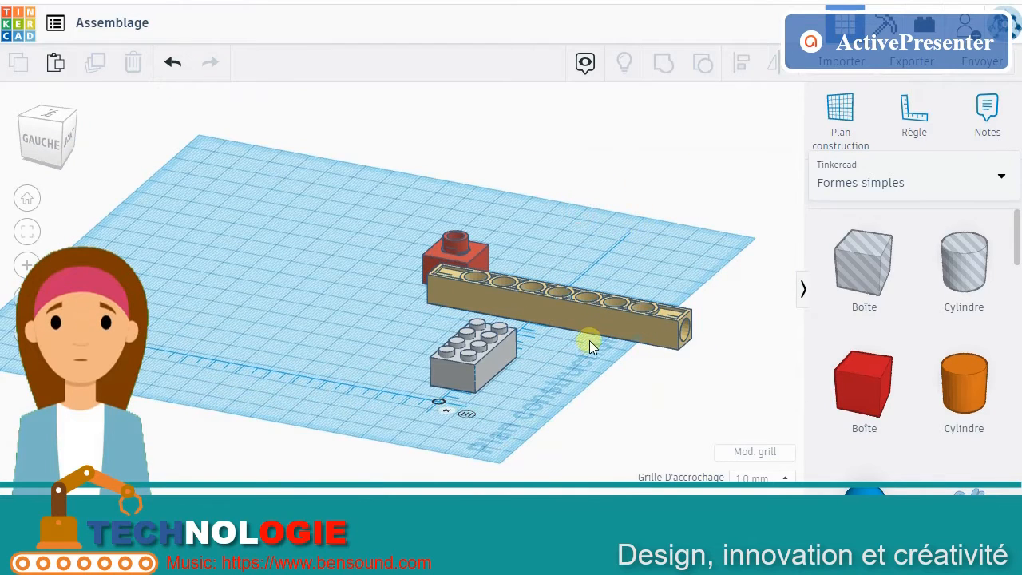
click(597, 322)
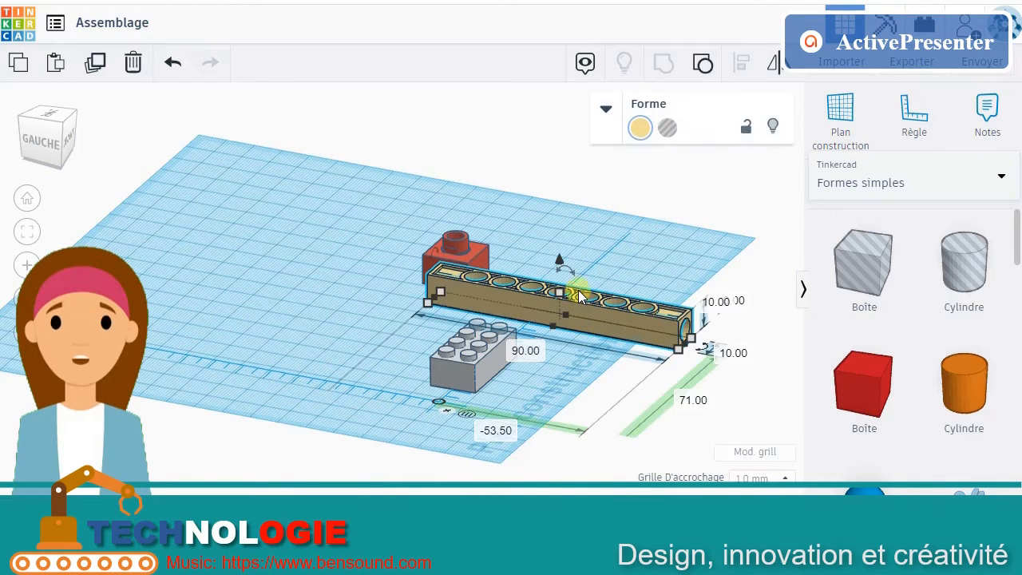
mouse_move(569, 269)
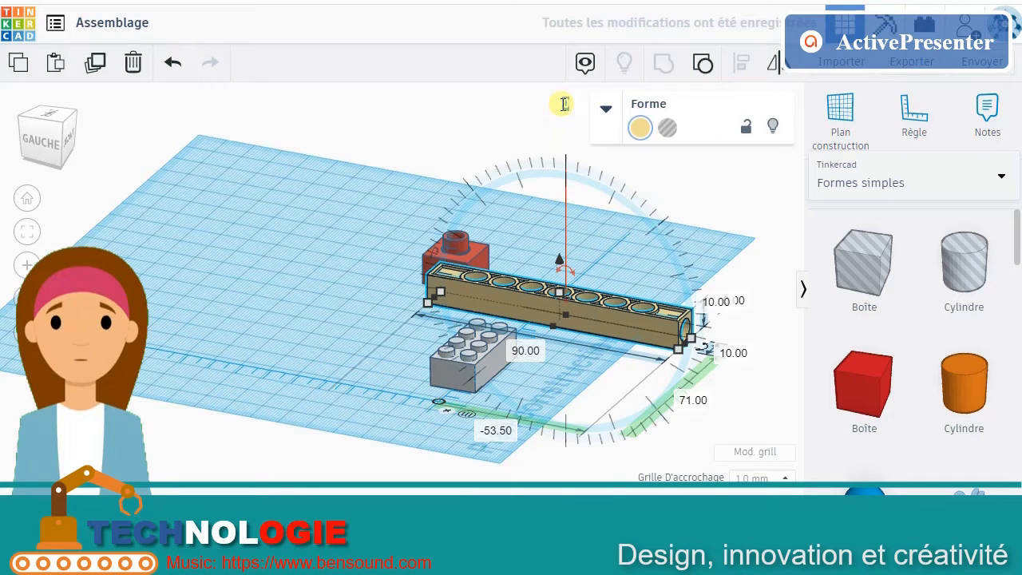
click(562, 104)
text(90)
key(Return)
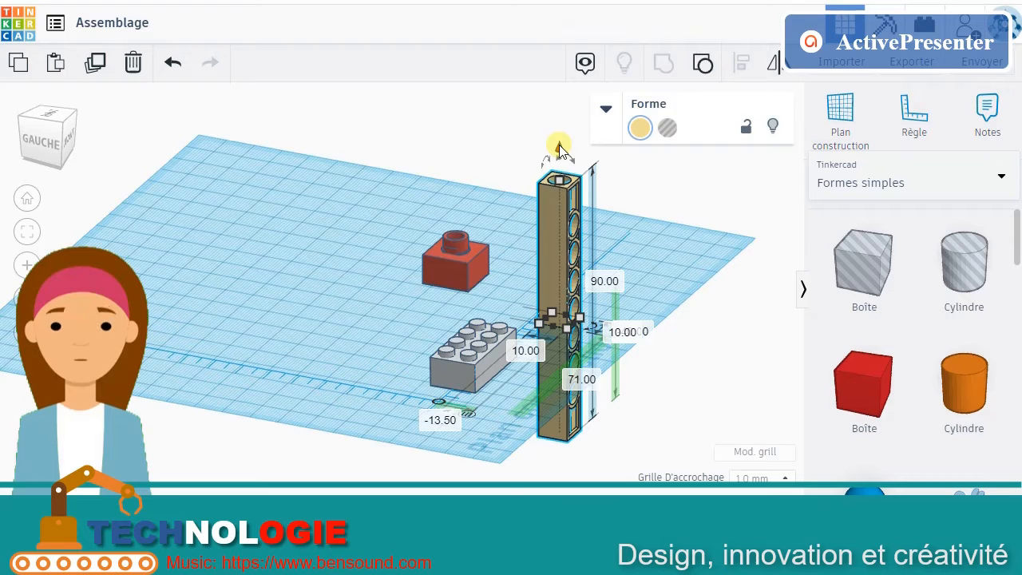
Raise the upright GIGO rod and set its height above the workplane to 0 mm
drag(559, 149, 564, 45)
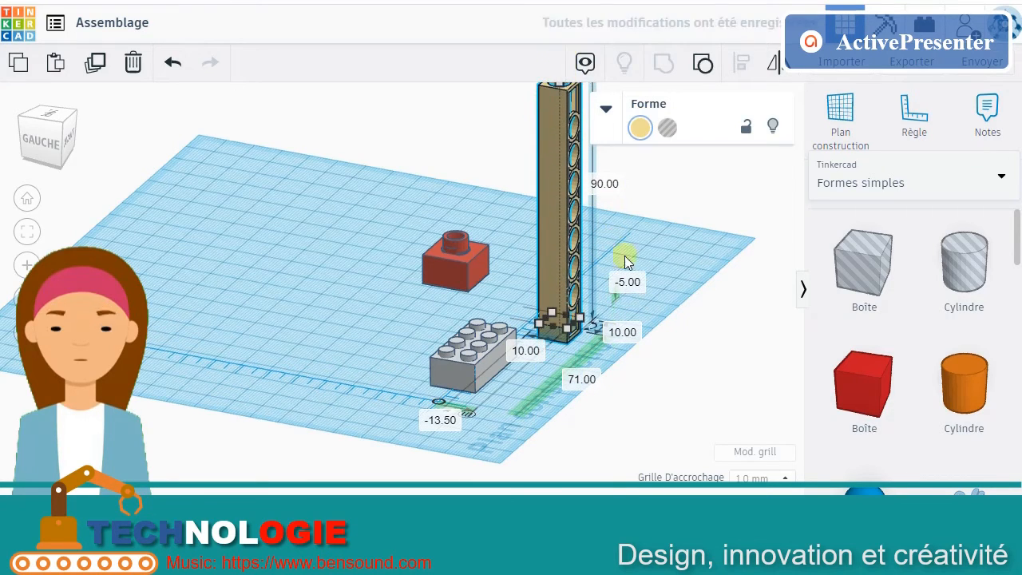
click(630, 283)
text(0)
key(Return)
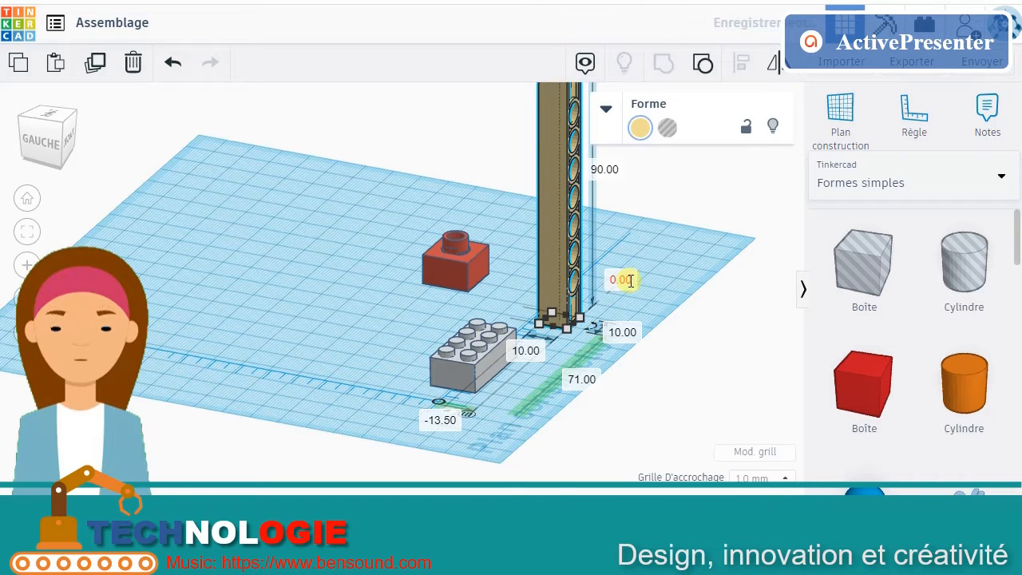
click(314, 269)
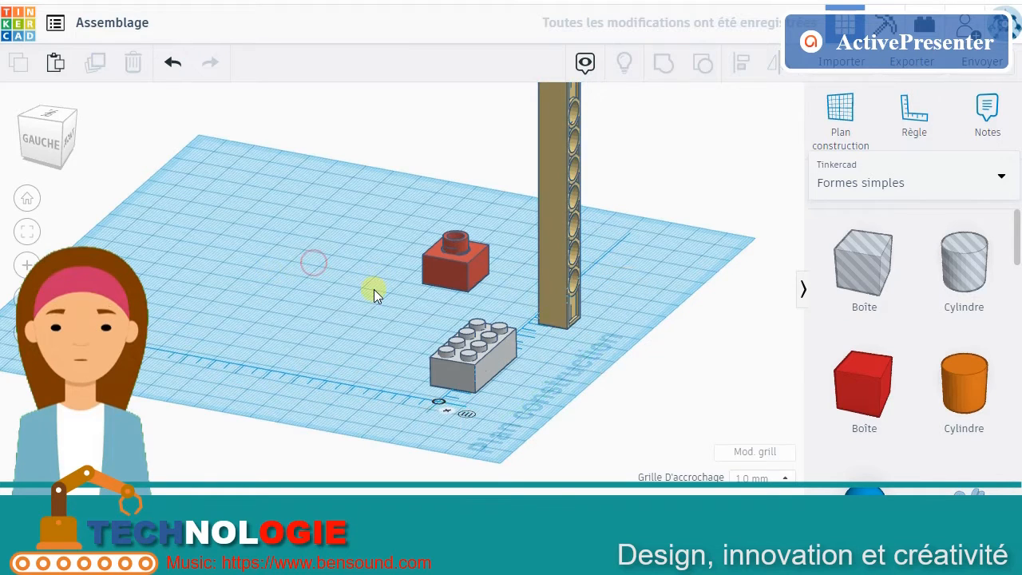
Raise the red adapter to 10 mm above the workplane
scroll(372, 289, down, 2)
scroll(515, 314, up, 2)
right_drag(513, 316, 458, 301)
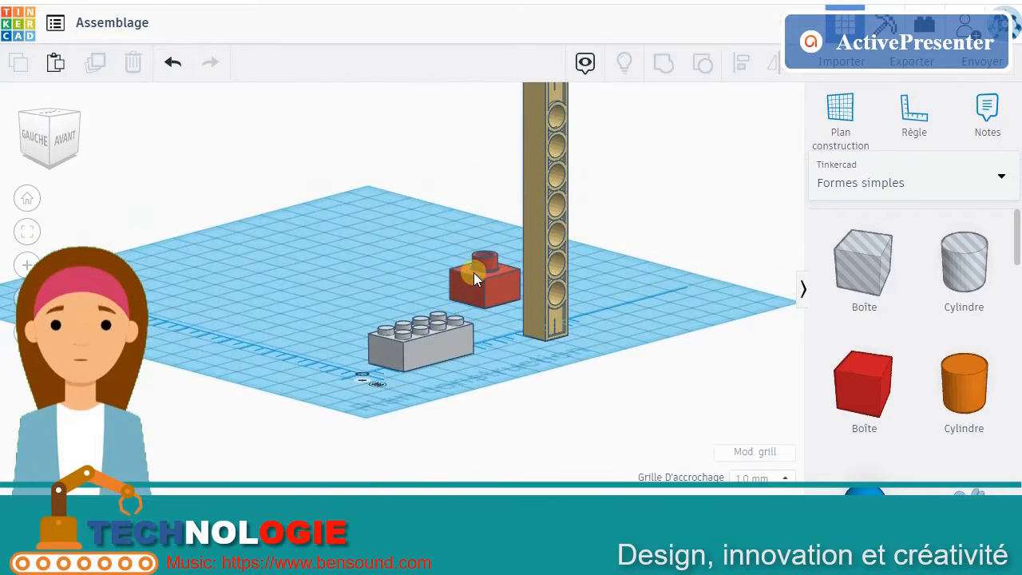
click(475, 275)
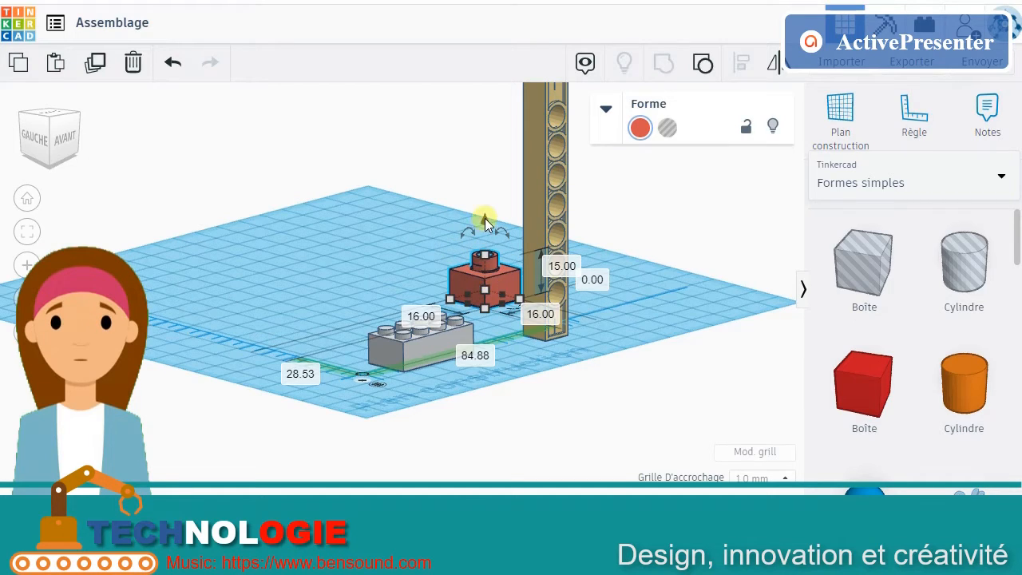
drag(484, 222, 494, 210)
click(591, 276)
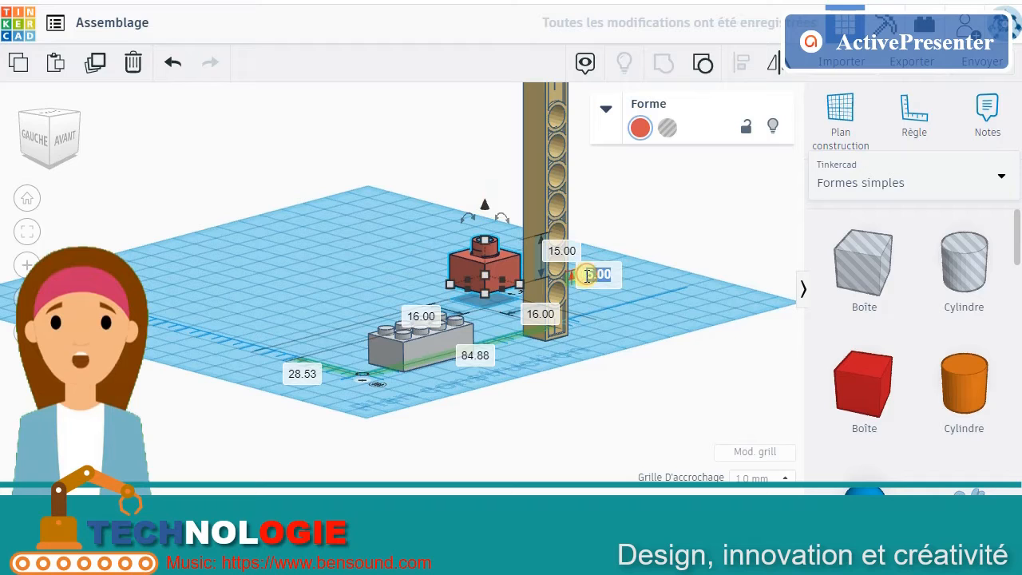
text(10)
key(Return)
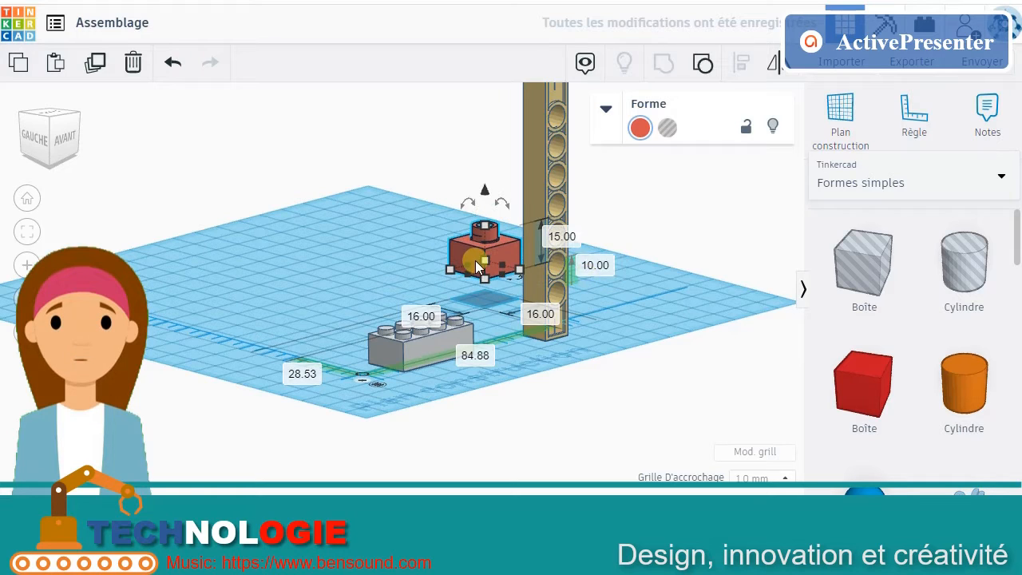
Align the red adapter and the grey Lego brick on their centres in both horizontal directions, keeping their heights
key(Escape)
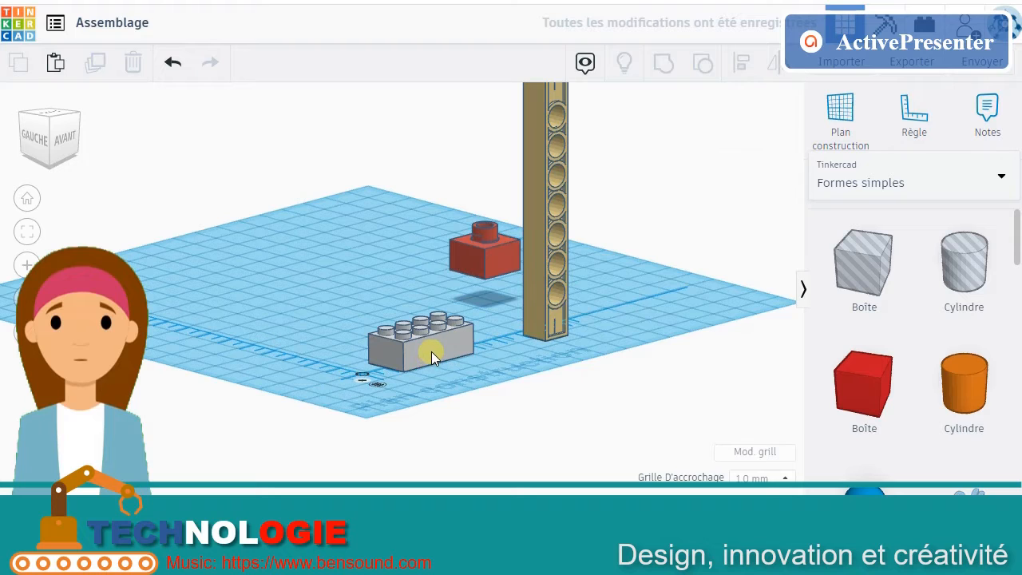
click(431, 351)
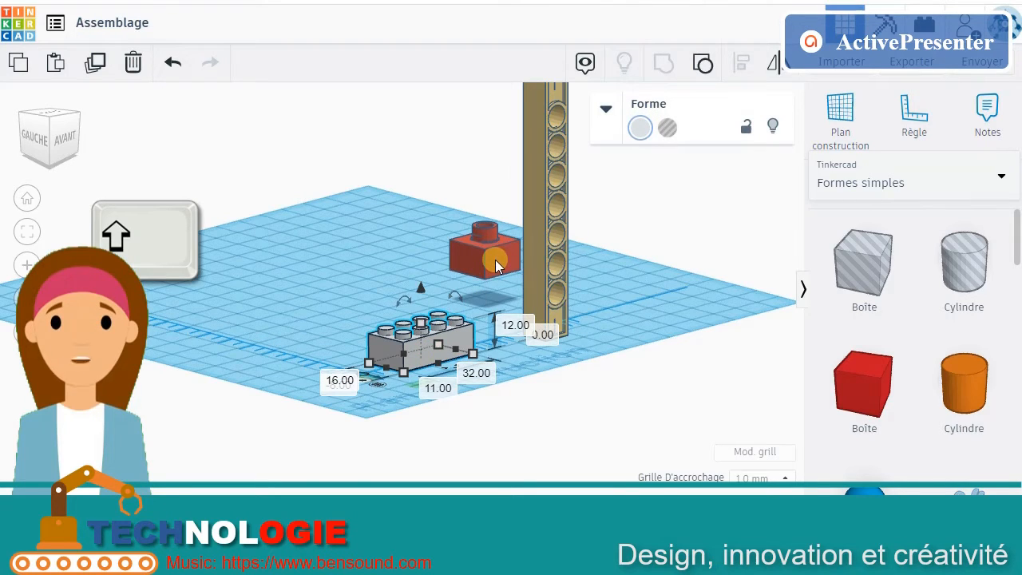
shift+click(495, 264)
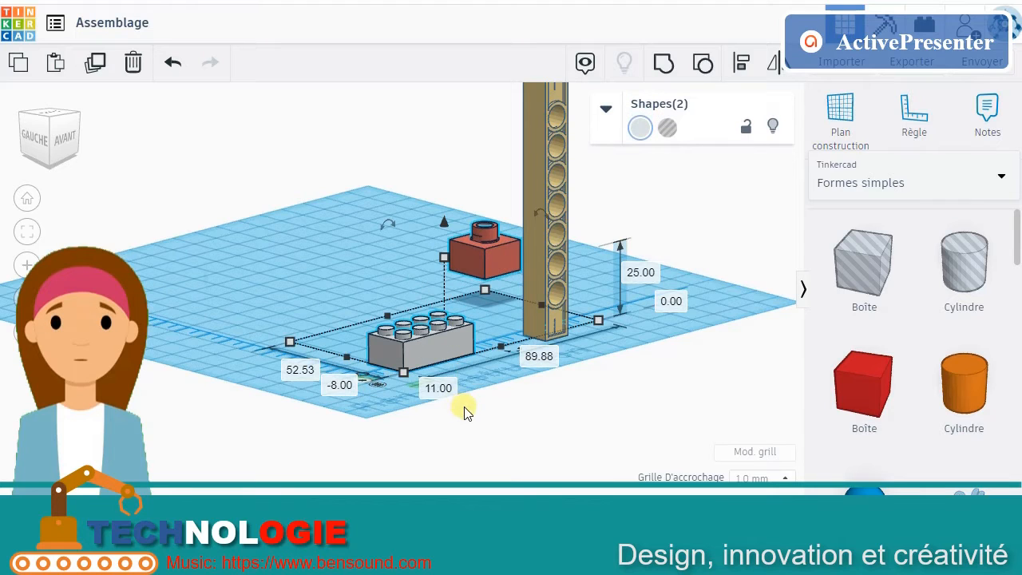
click(741, 63)
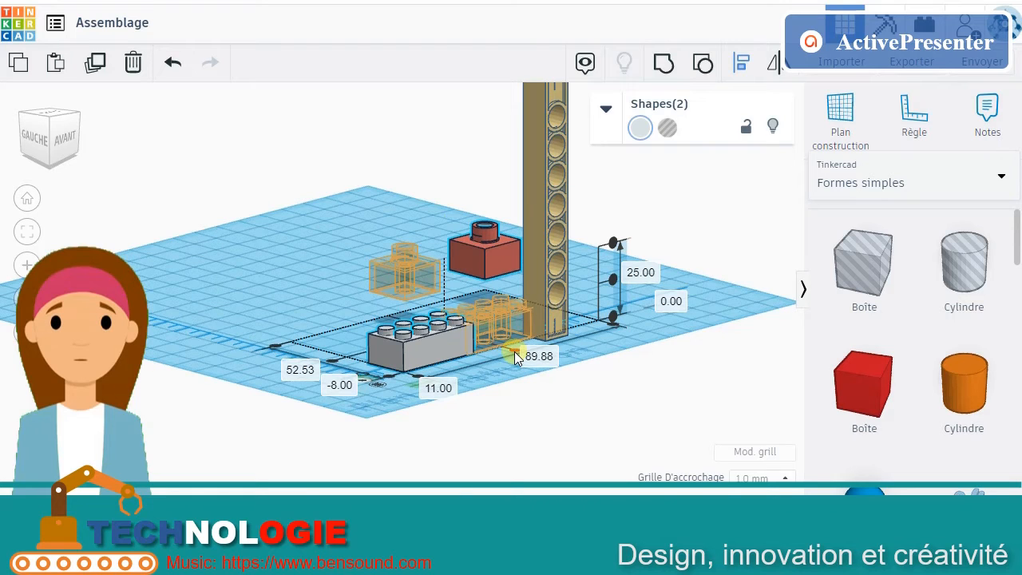
click(513, 356)
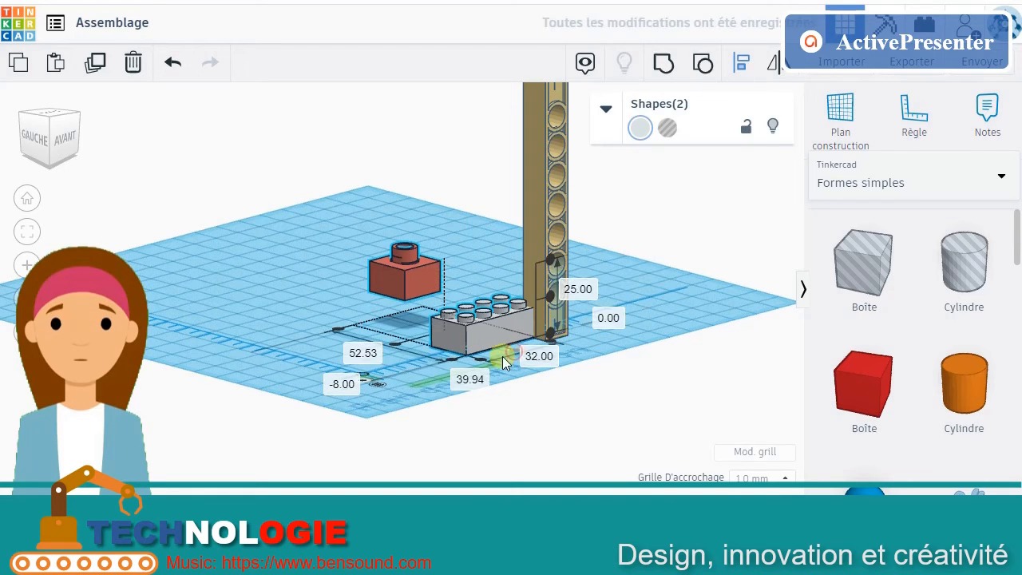
click(394, 348)
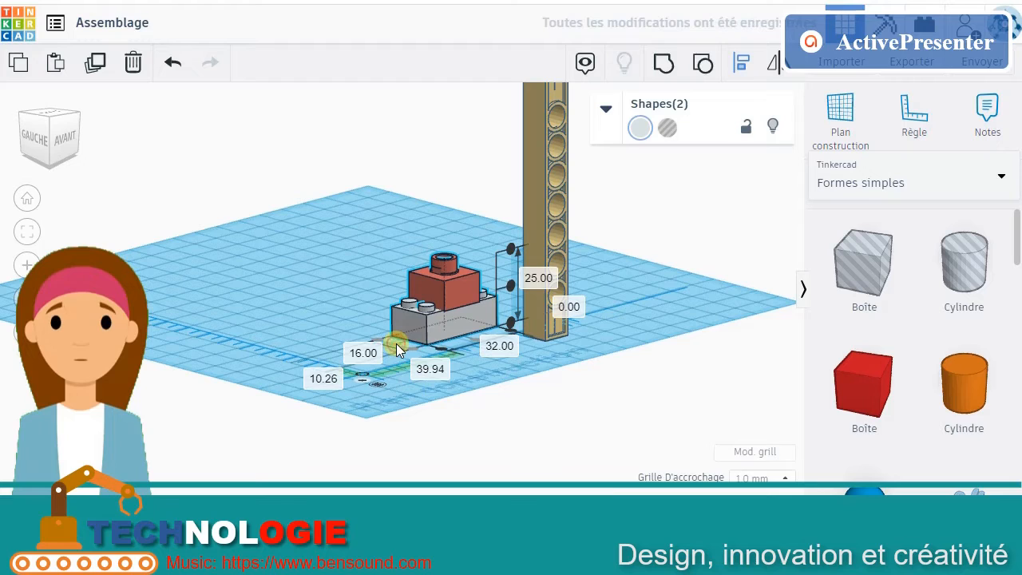
click(362, 210)
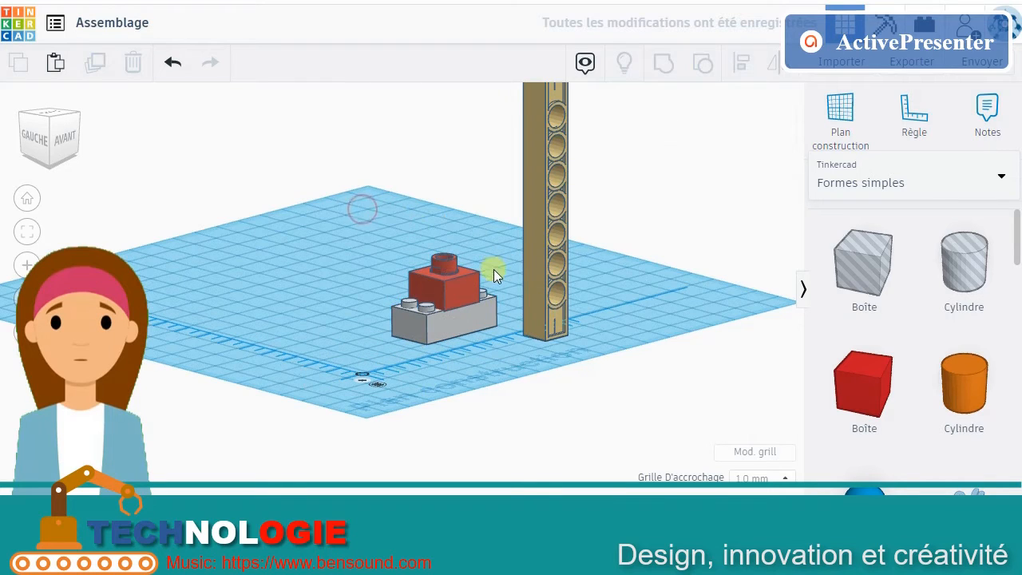
Raise the upright GIGO rod to 20 mm above the workplane
middle_drag(499, 214, 639, 255)
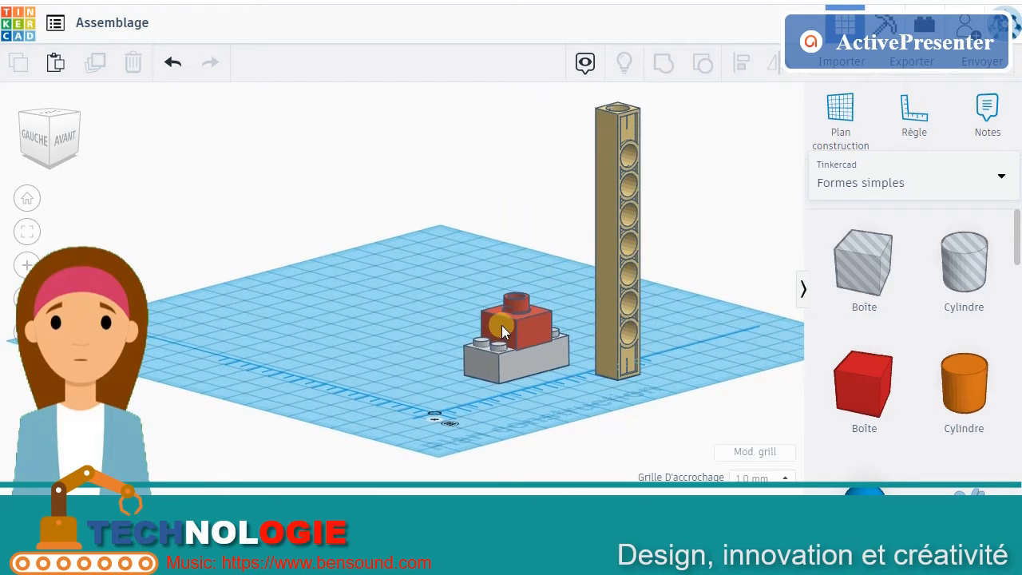
mouse_move(607, 336)
right_down()
mouse_move(631, 228)
mouse_move(595, 312)
mouse_move(602, 355)
right_up()
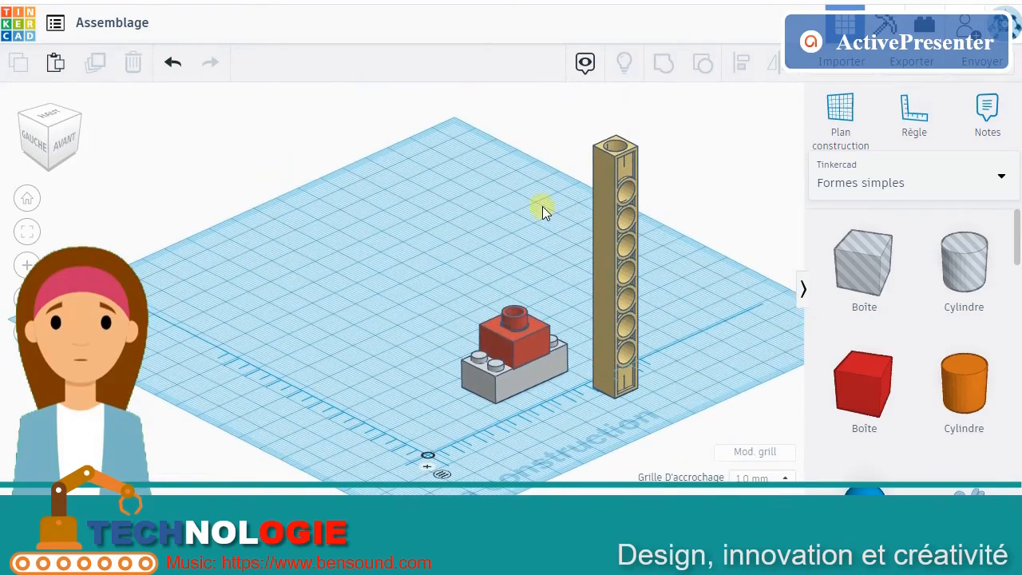
click(602, 235)
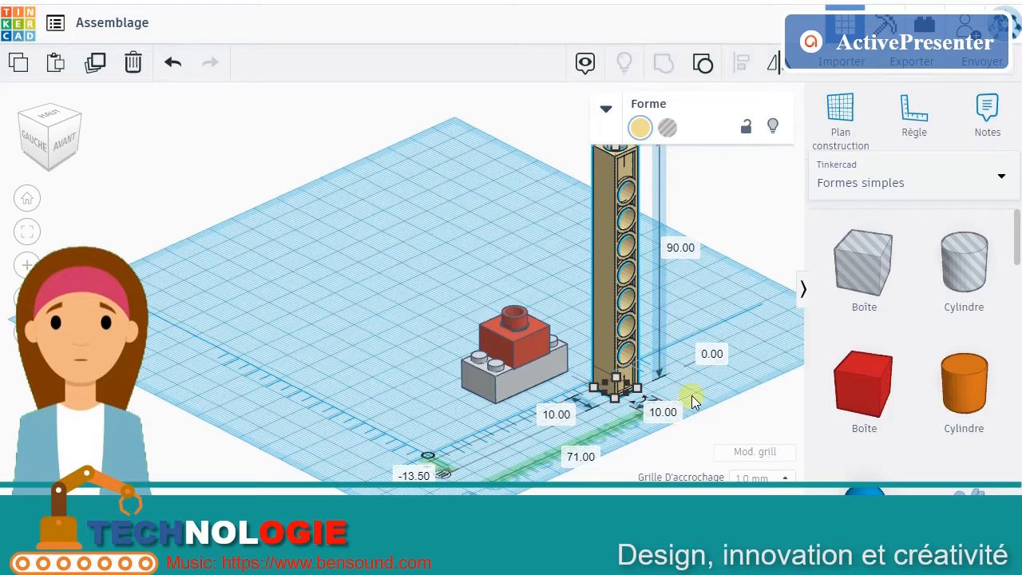
click(711, 359)
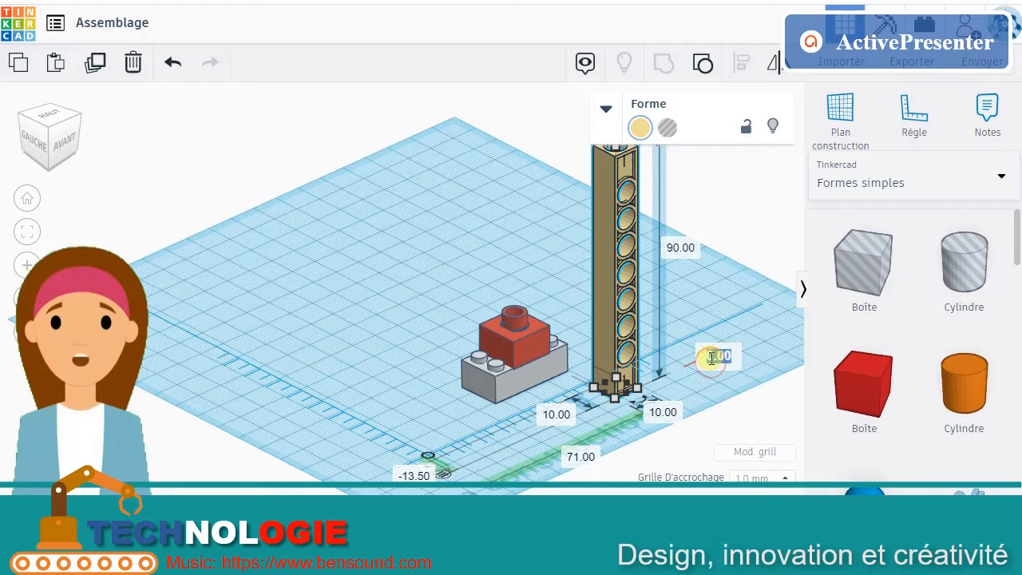
text(20)
key(Return)
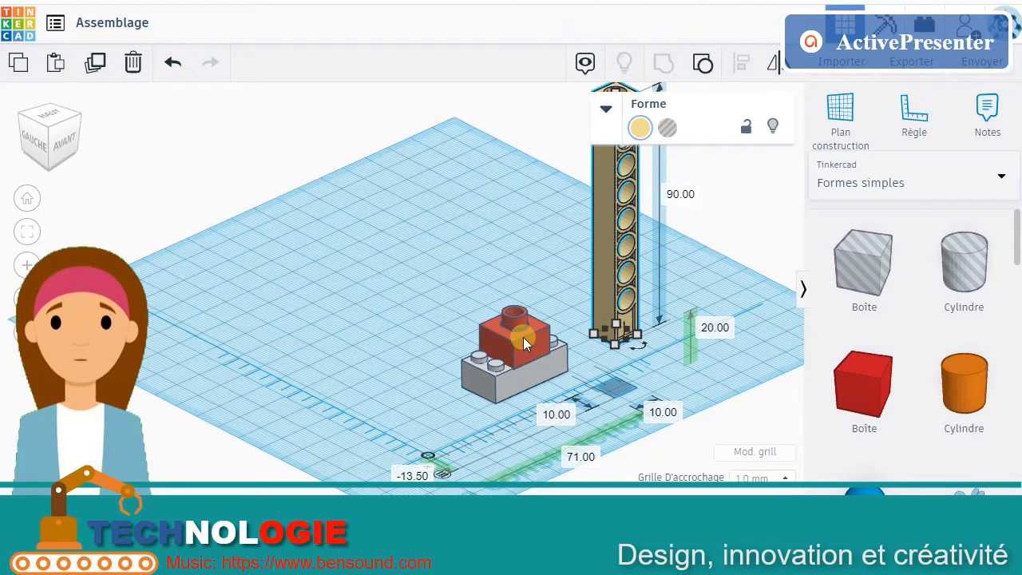
click(428, 273)
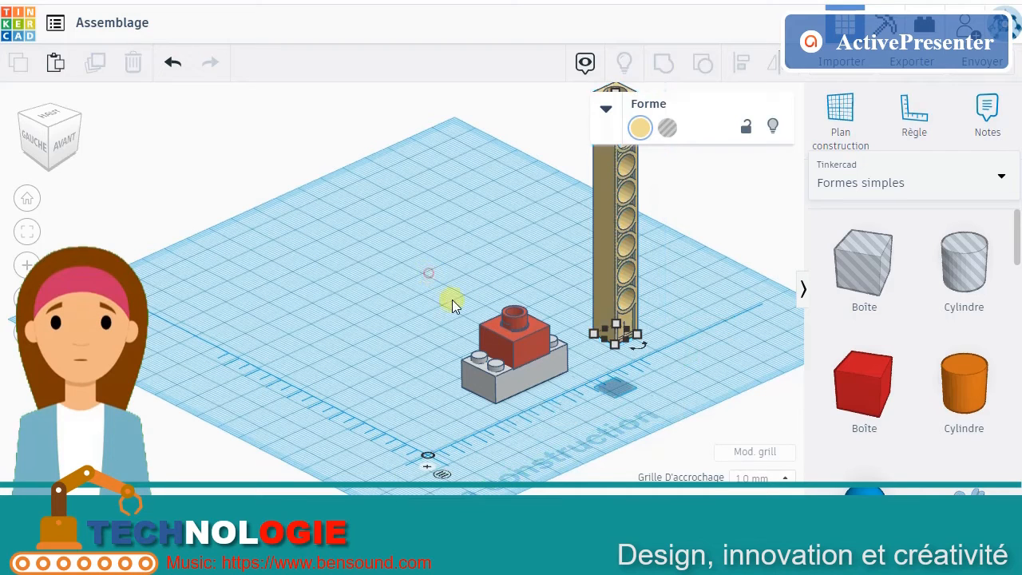
Group the red adapter with the grey Lego brick
click(526, 348)
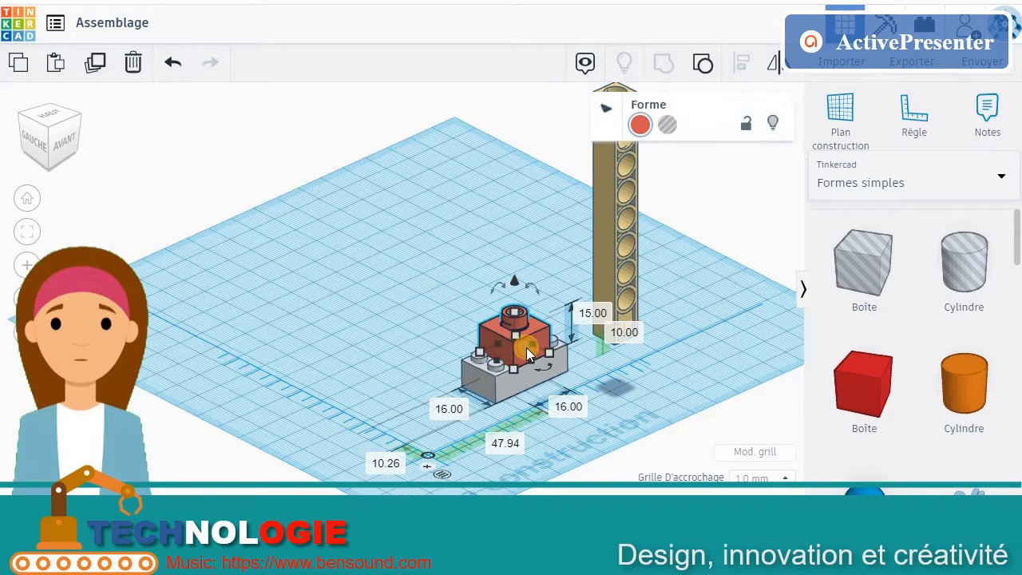
shift+click(519, 389)
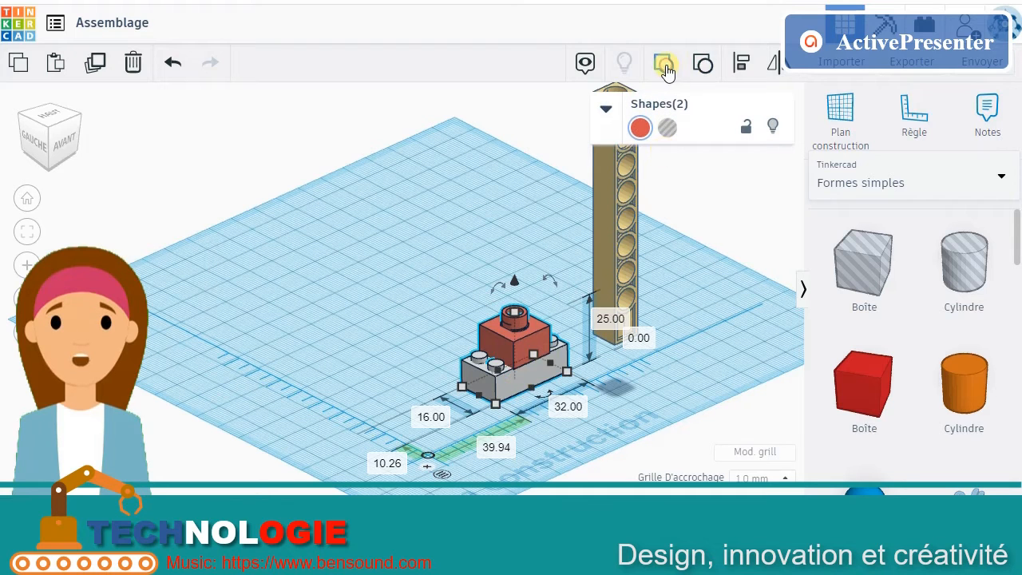
click(703, 65)
click(414, 276)
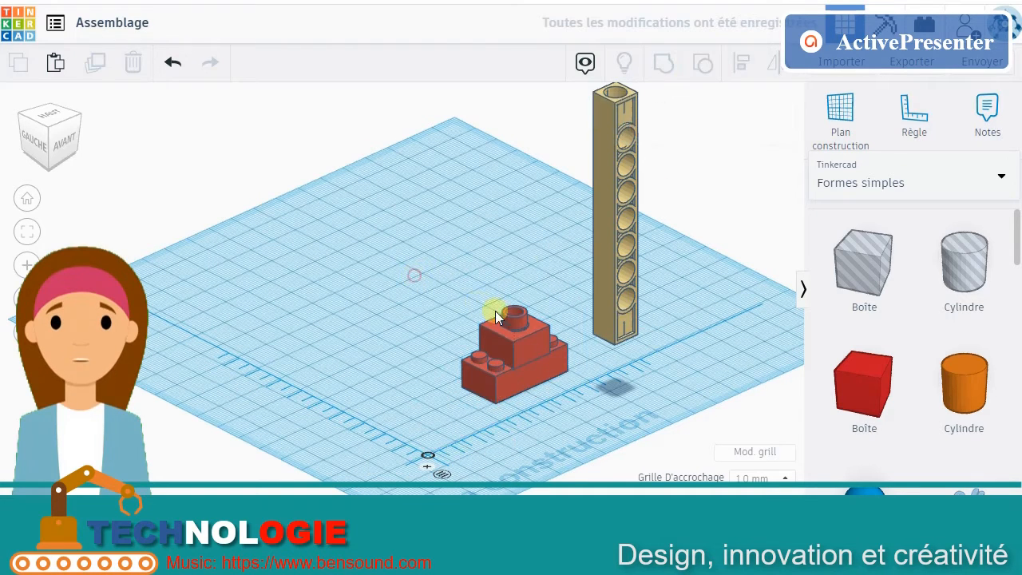
Align the GIGO rod and the grouped brick and adapter on their centres in both horizontal directions
click(611, 286)
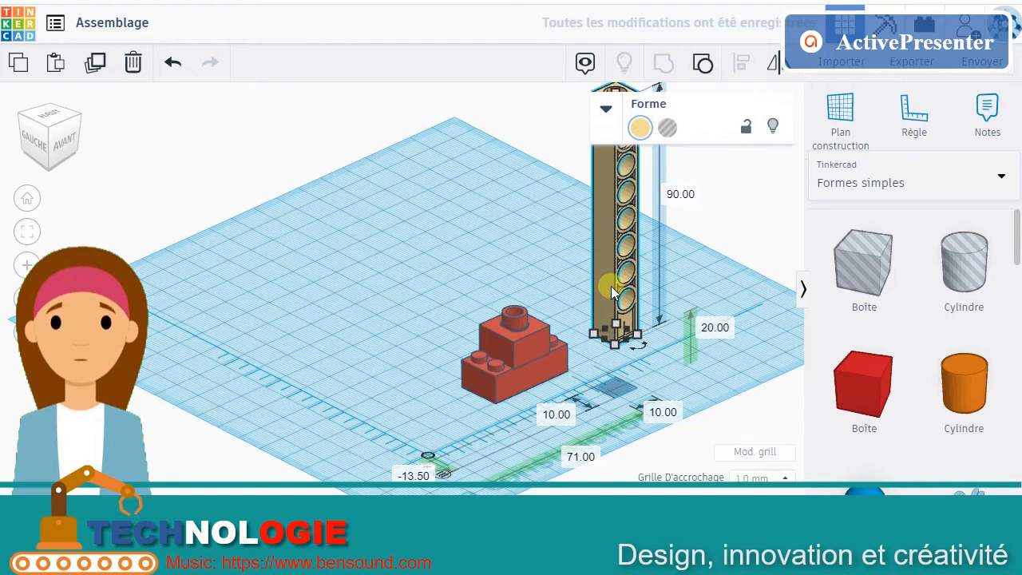
shift+click(531, 354)
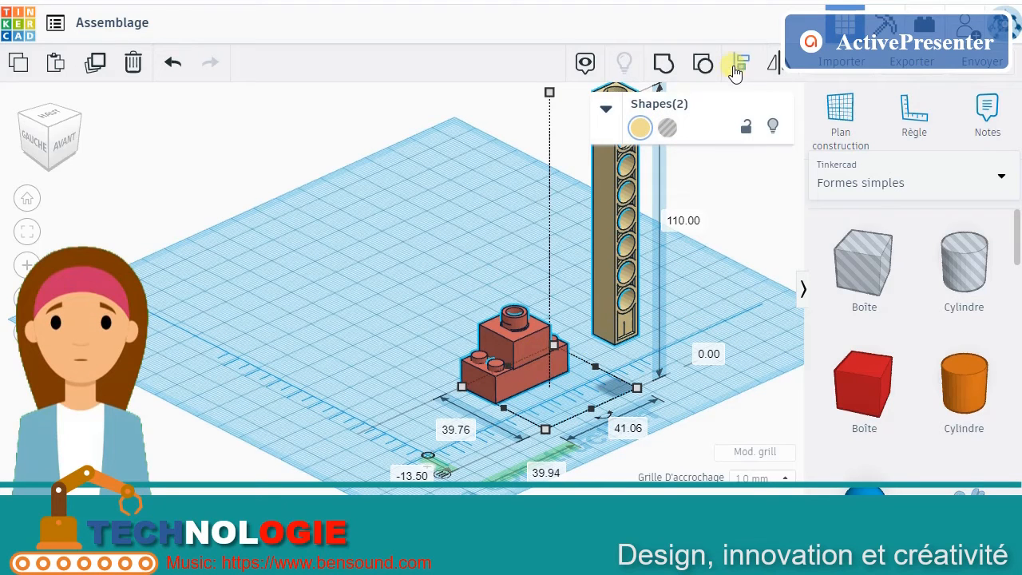
click(734, 69)
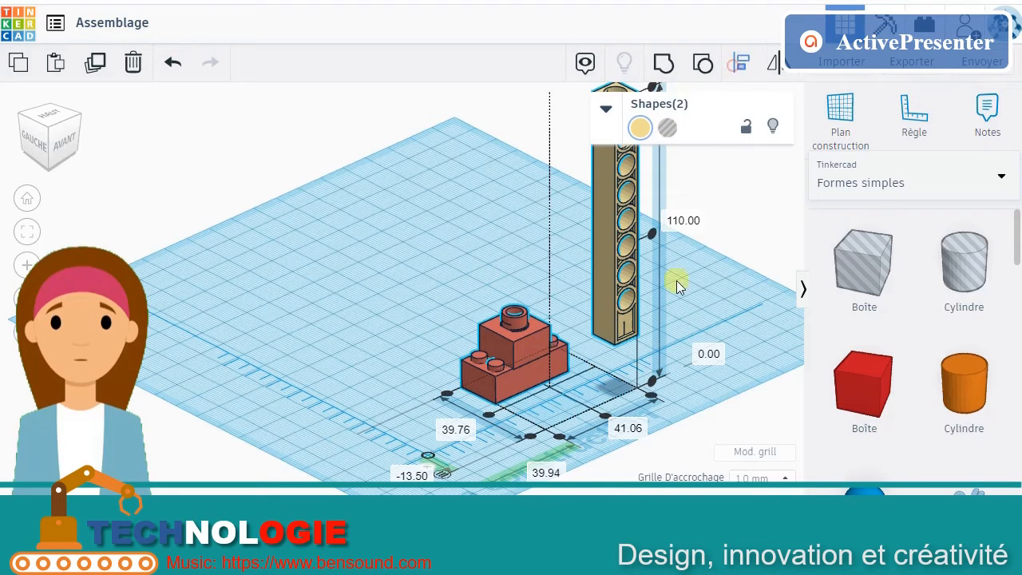
click(605, 419)
click(495, 413)
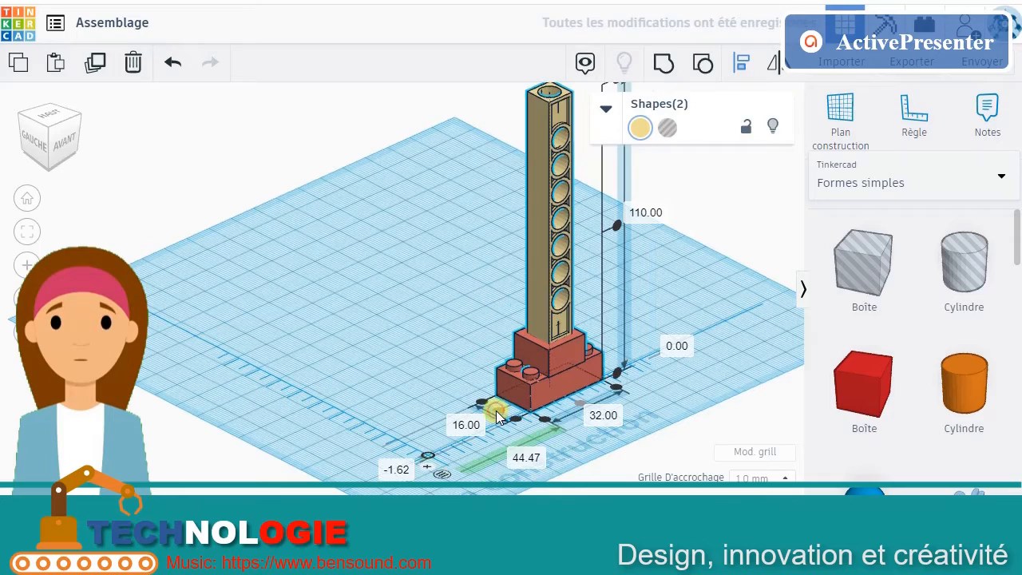
click(417, 254)
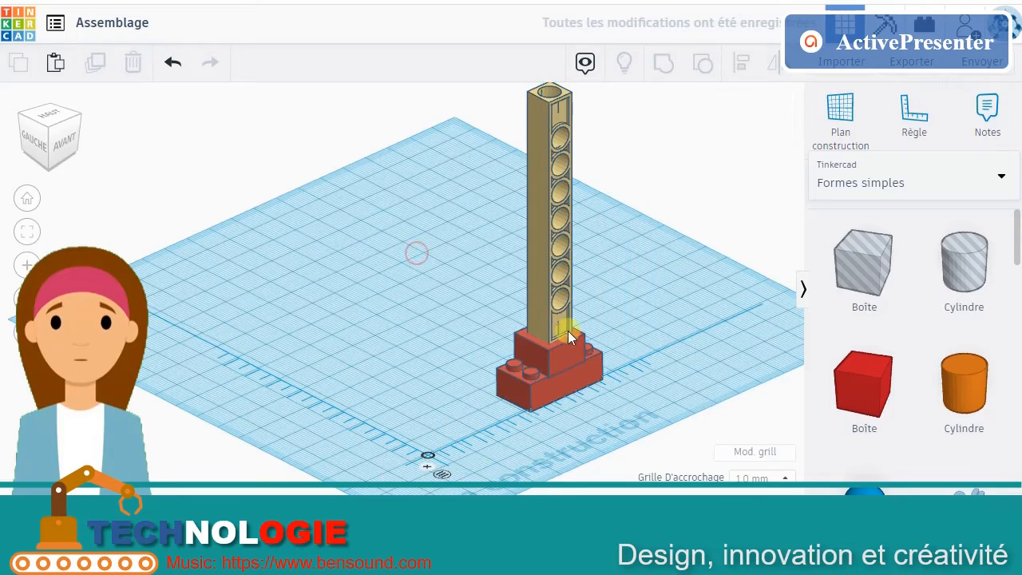
Ungroup the Lego brick and the adapter beneath the GIGO rod so that each regains its own colour
scroll(537, 319, up, 2)
right_drag(593, 351, 534, 386)
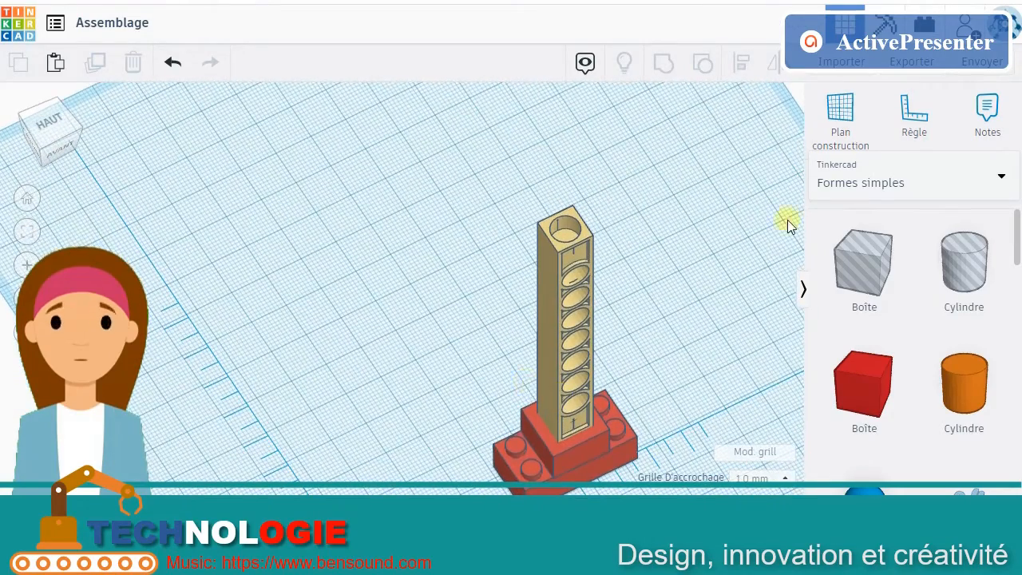
right_drag(683, 271, 637, 287)
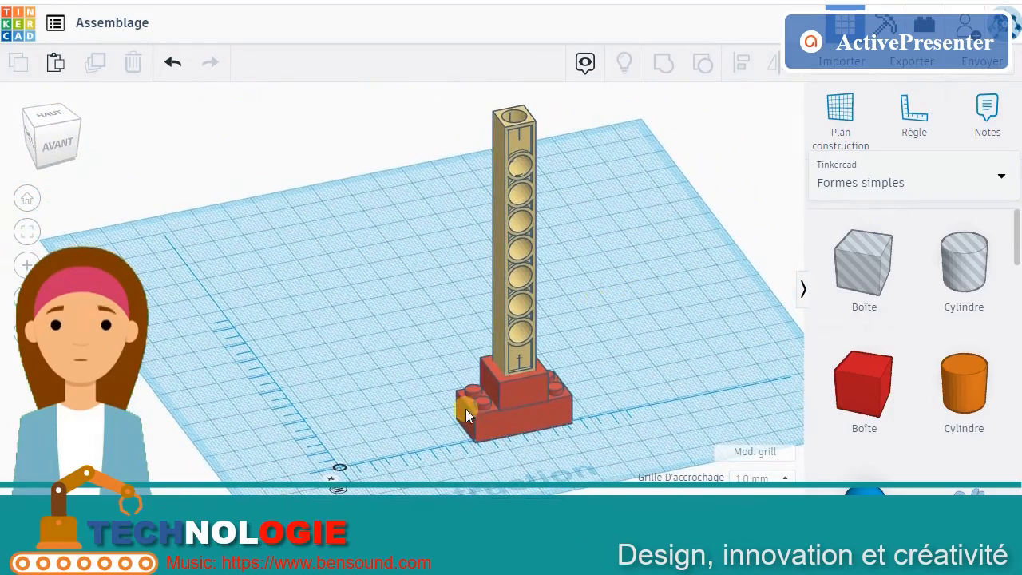
click(525, 403)
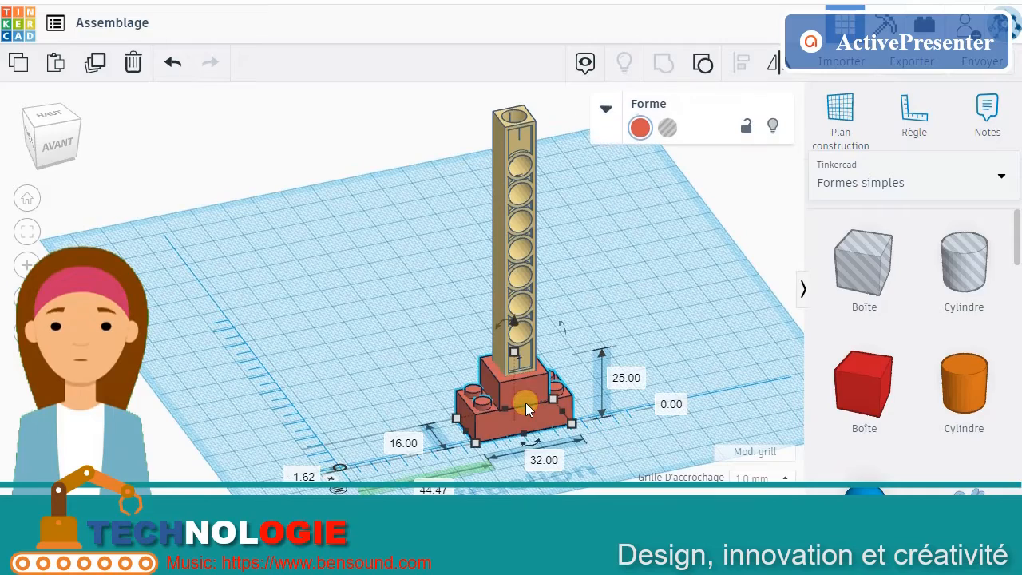
click(705, 72)
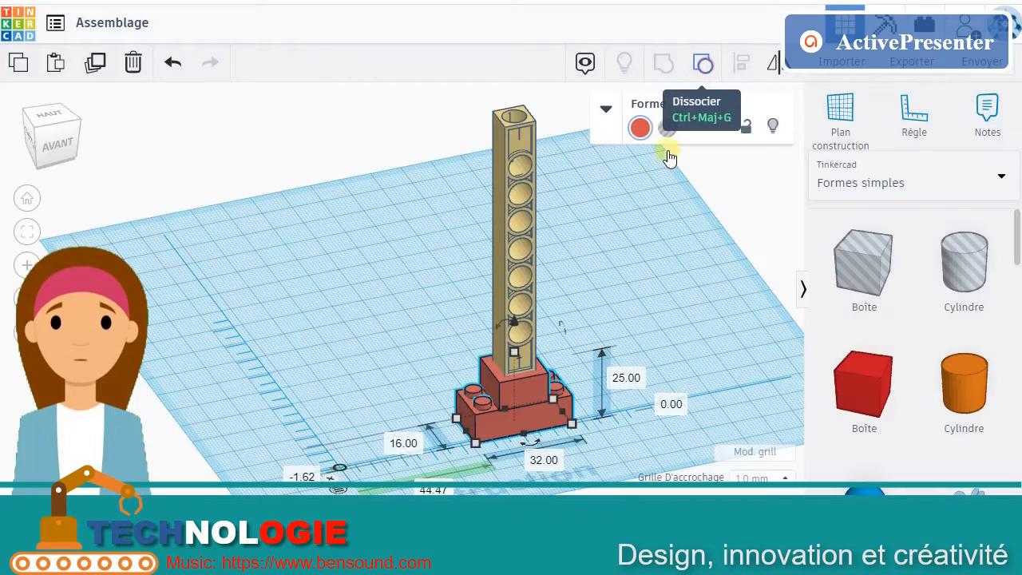
click(635, 257)
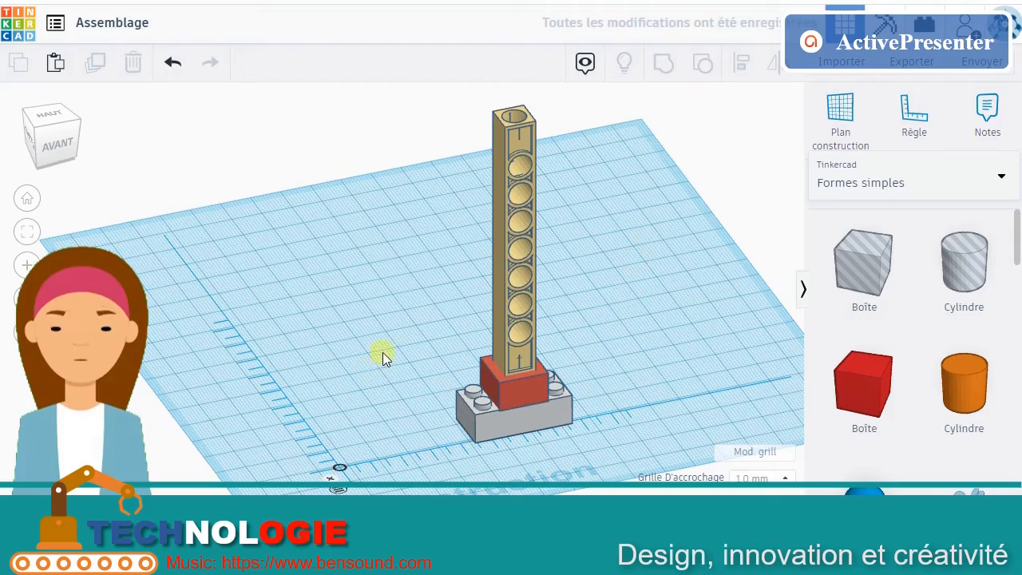
Switch the red adapter to a transparent hole to examine its fit over the brick's studs, and restore it to solid
right_drag(388, 359, 345, 361)
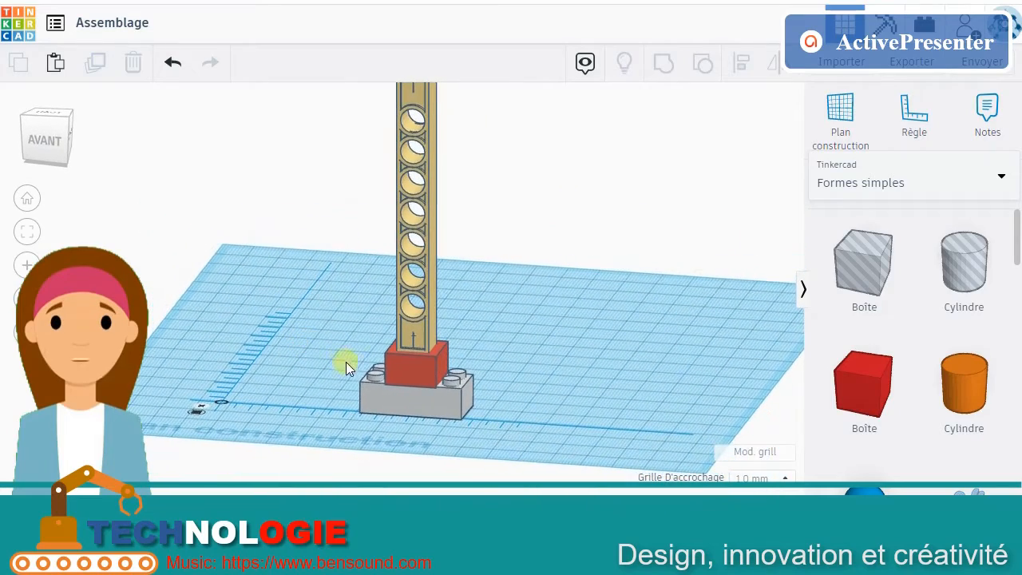
click(417, 365)
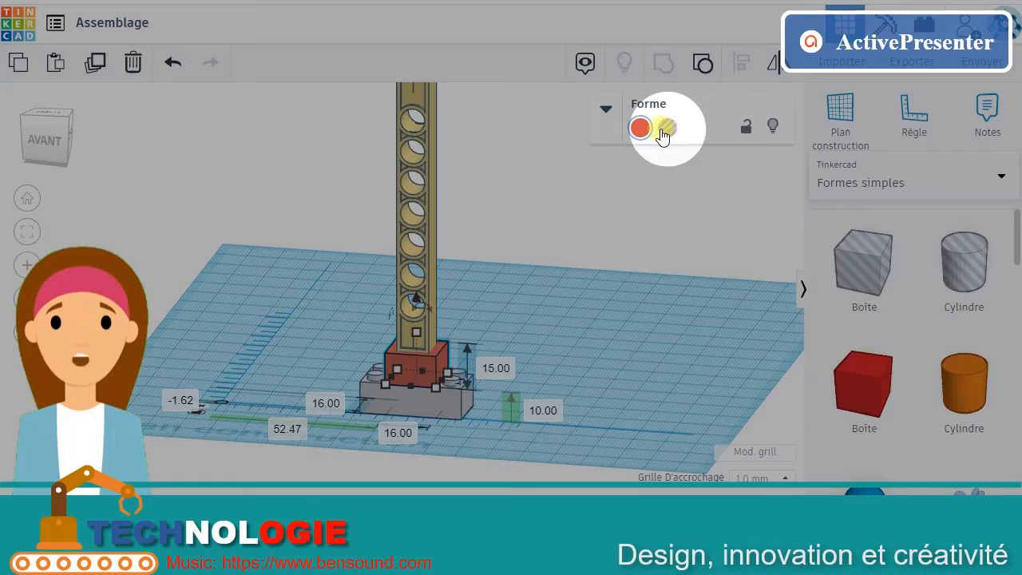
click(667, 127)
mouse_move(472, 326)
right_down()
mouse_move(463, 319)
mouse_move(482, 256)
mouse_move(490, 327)
right_up()
right_drag(493, 336, 613, 335)
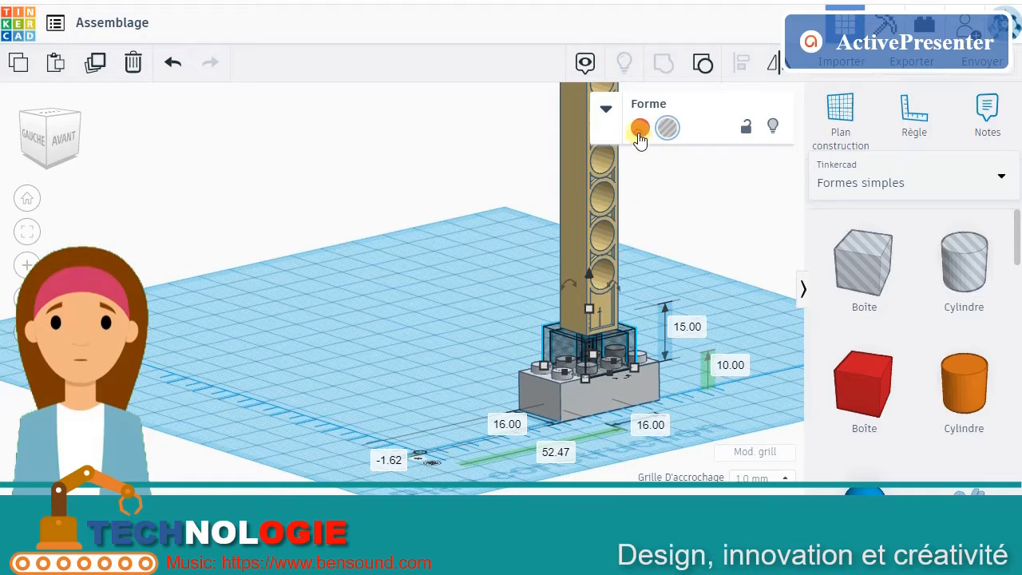
click(639, 129)
Switch the GIGO rod to a transparent hole to examine how the adapter's stud fits inside it, and restore it to solid
click(594, 290)
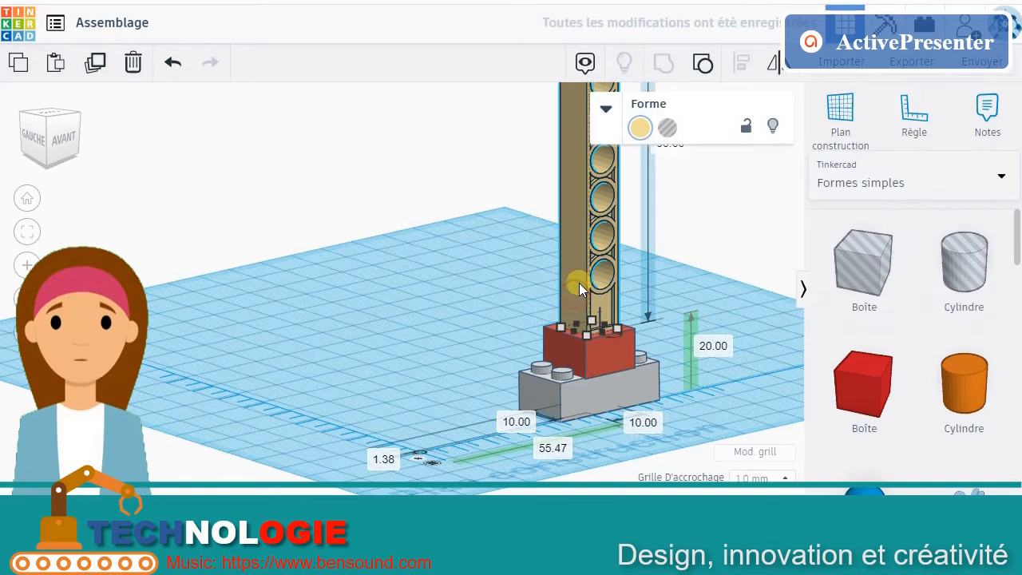
click(666, 127)
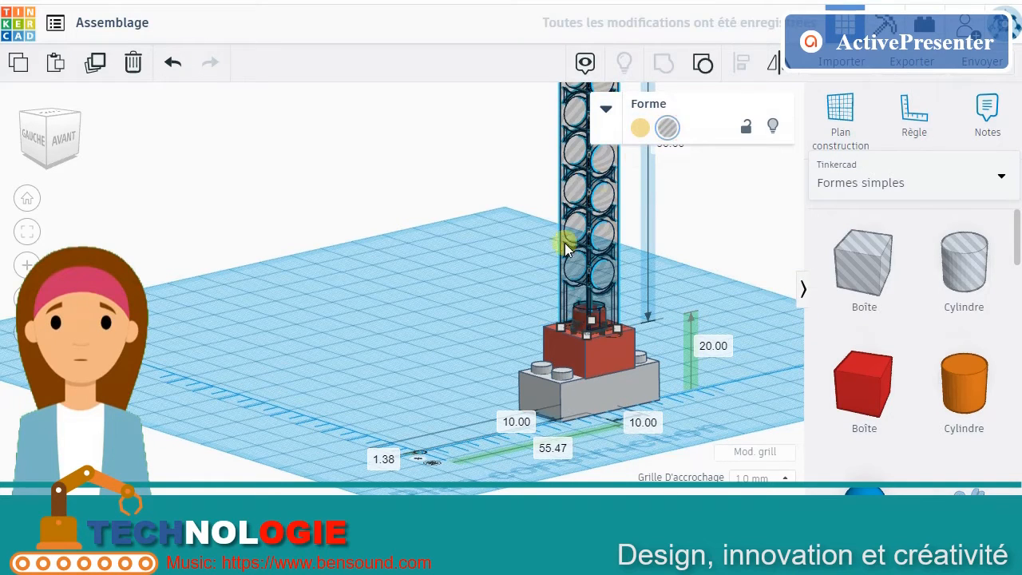
scroll(607, 294, up, 2)
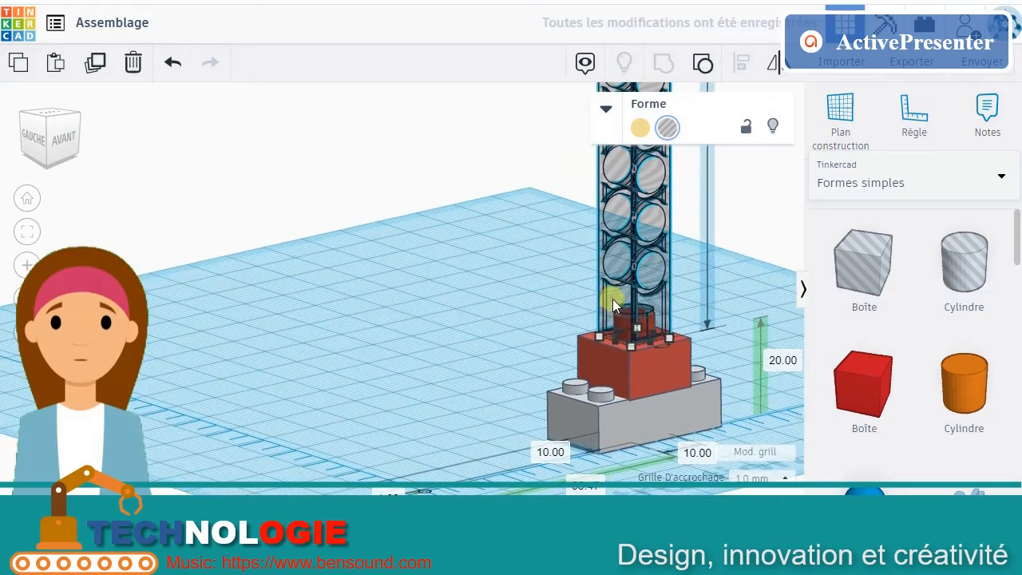
right_drag(579, 307, 588, 202)
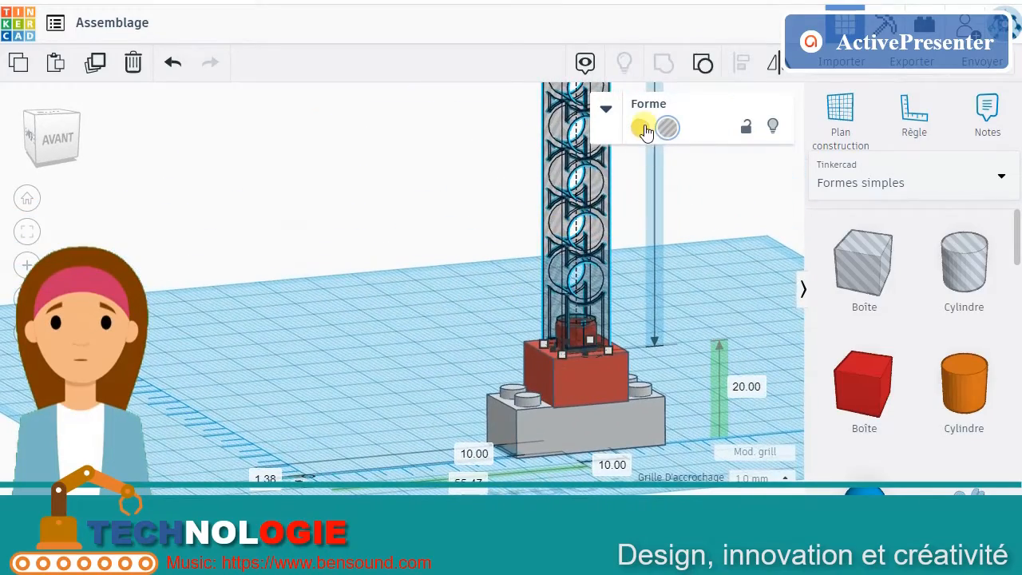
click(640, 128)
click(369, 232)
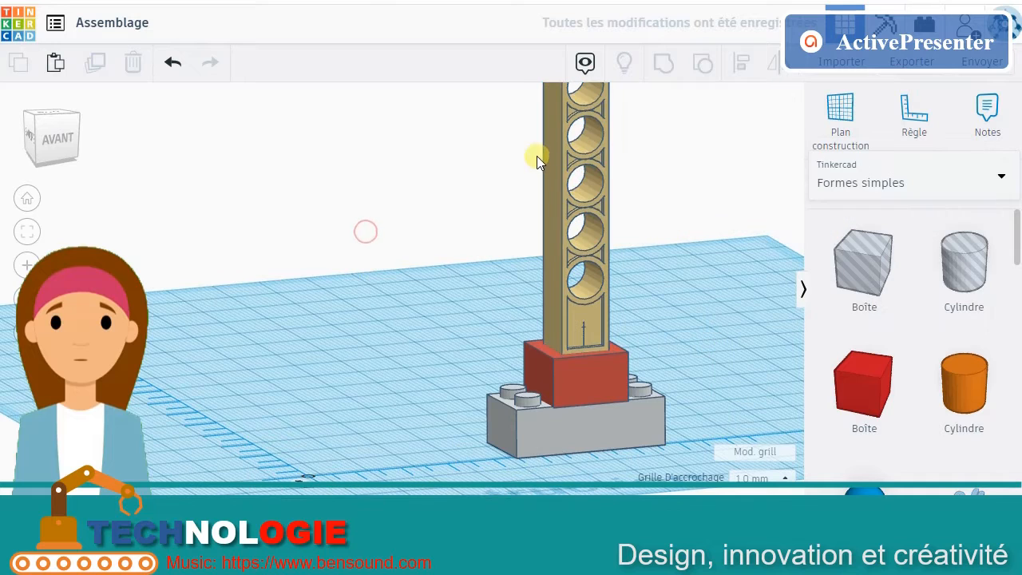
scroll(447, 198, down, 3)
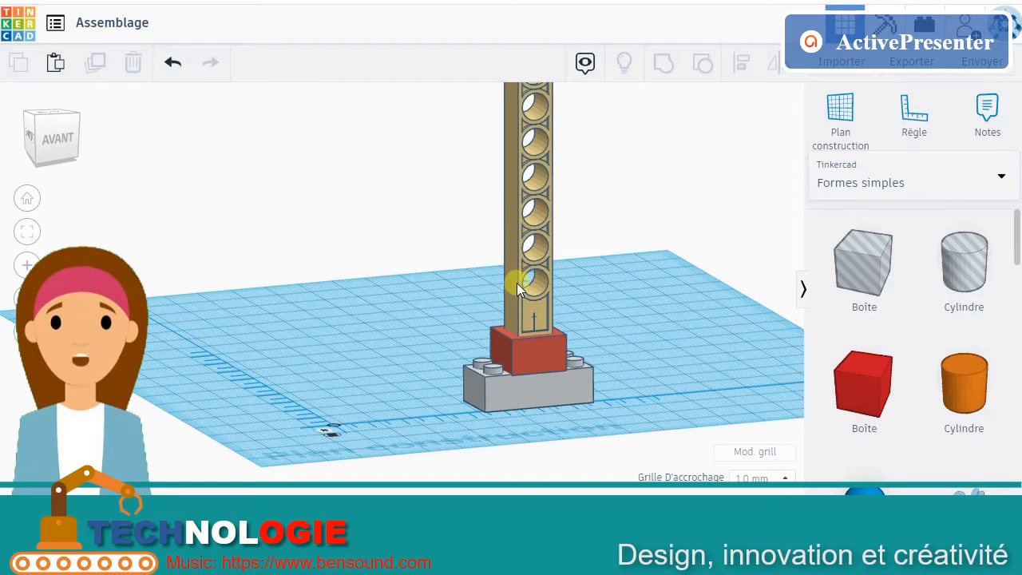
Copy the grey Lego brick from the assembly and create a new 3D design for it
click(506, 388)
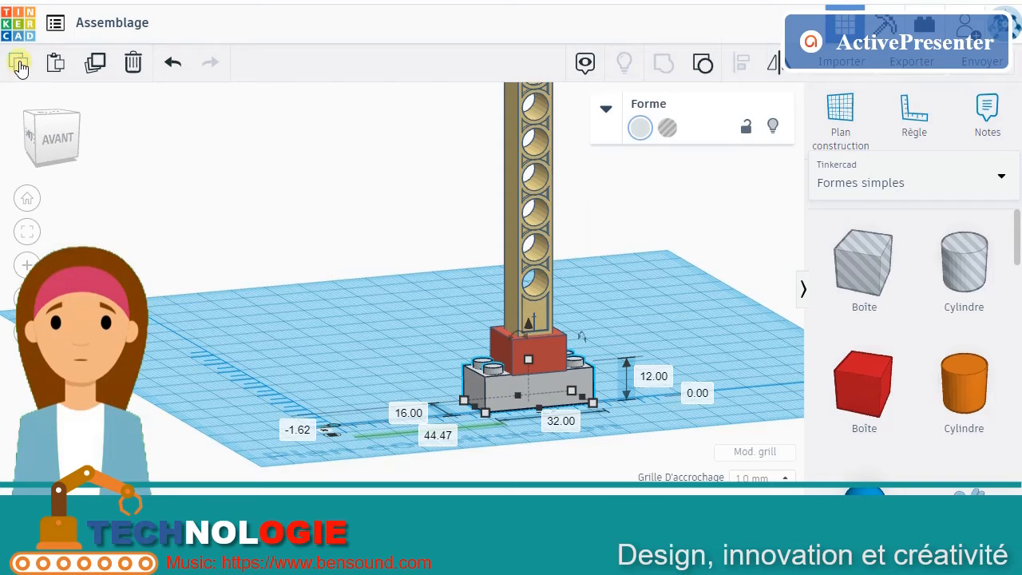
click(154, 208)
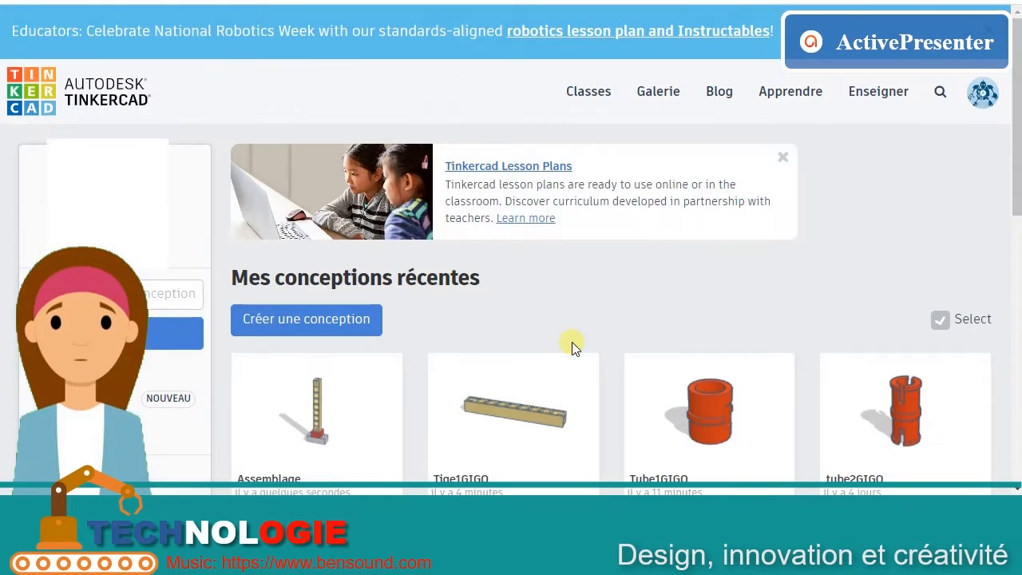
scroll(578, 293, down, 2)
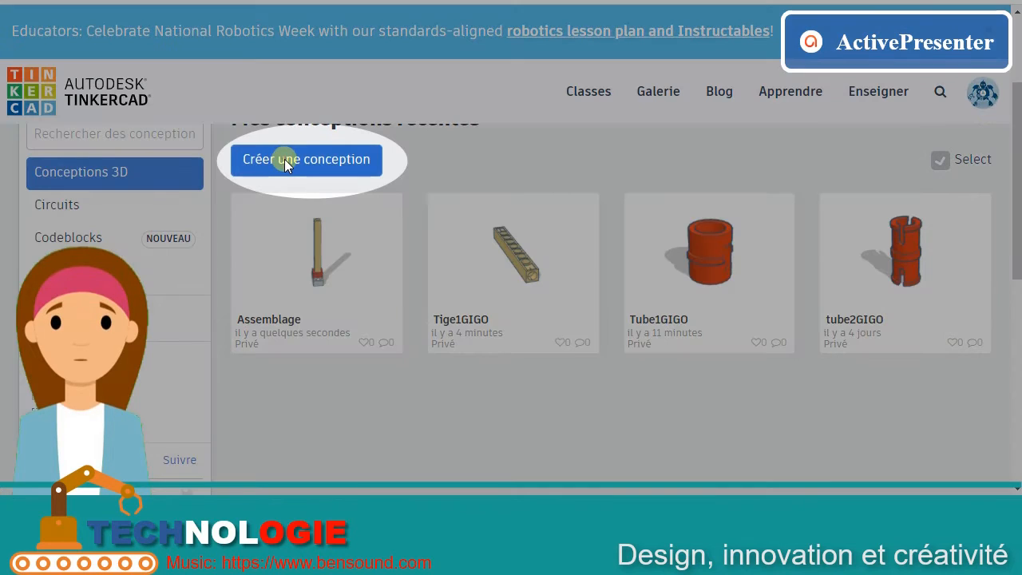
mouse_move(349, 264)
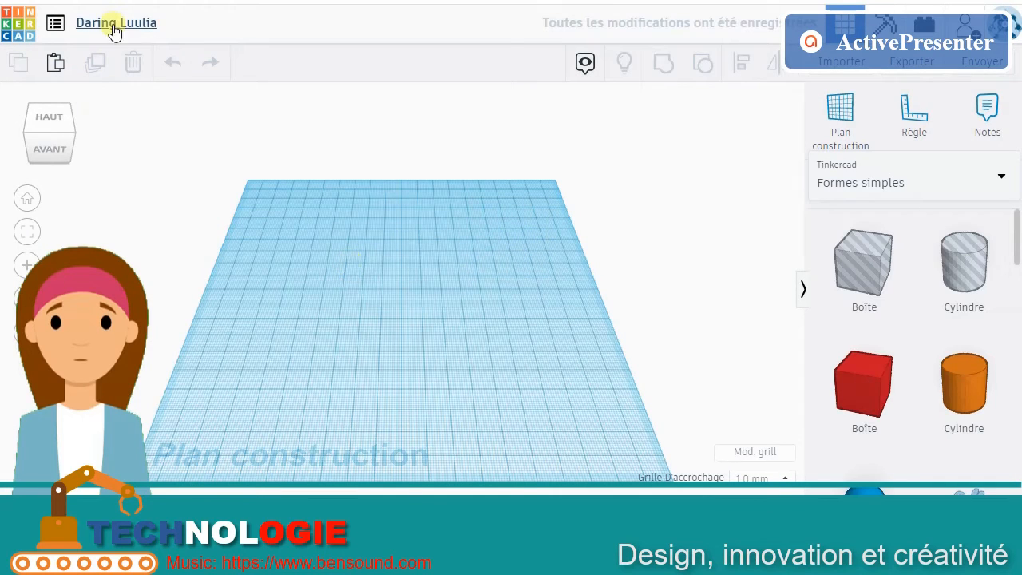
Rename the new design as Brique Lego and paste the copied Lego brick onto its workplane
click(115, 26)
text(br)
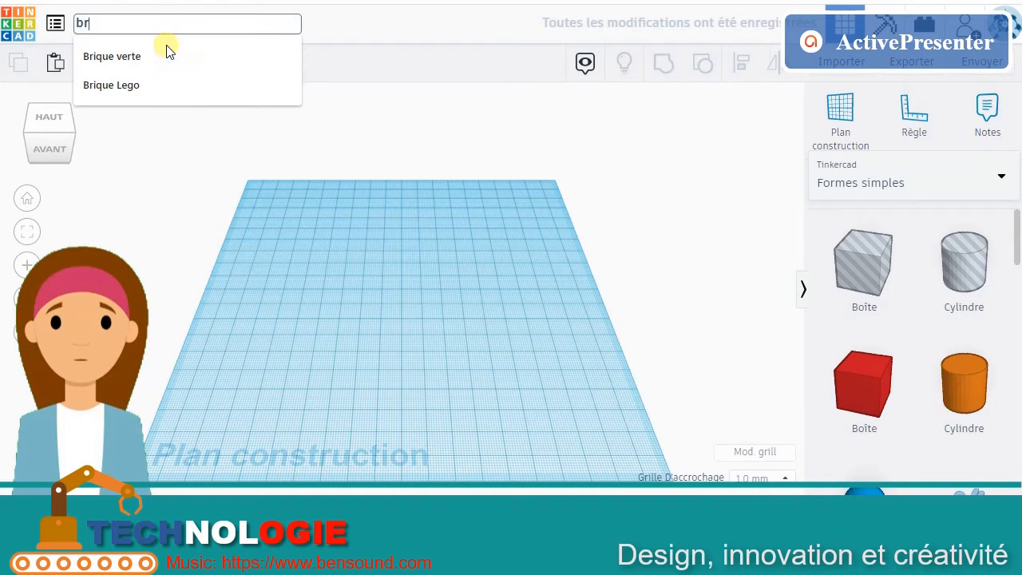
click(116, 87)
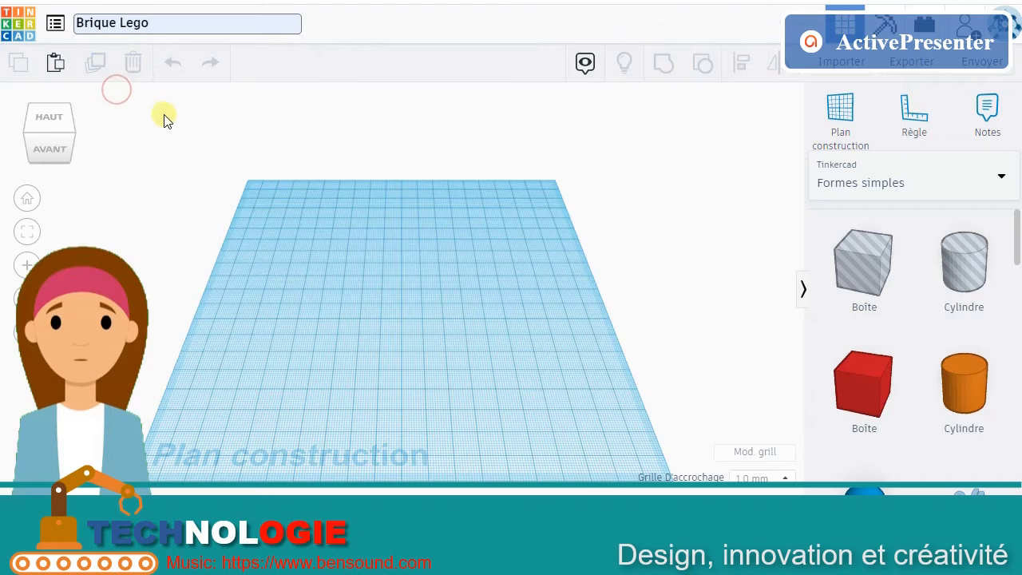
click(56, 63)
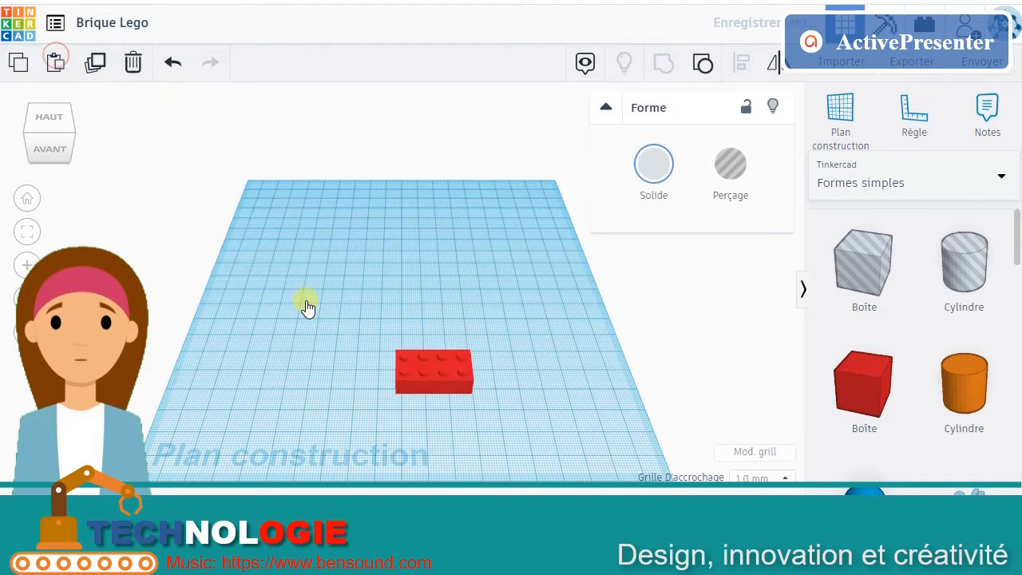
click(193, 251)
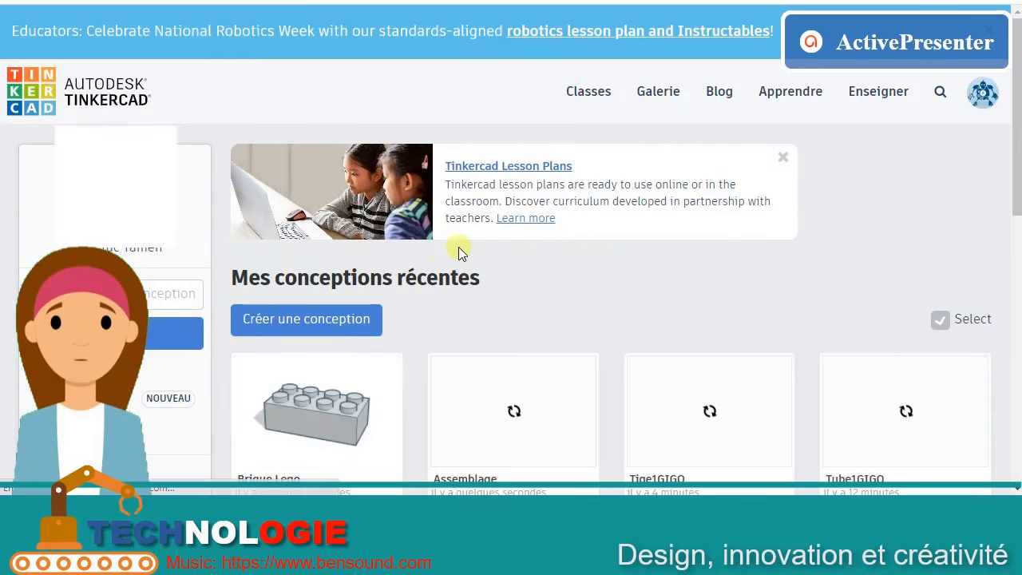
Reopen the Assemblage design and copy the red adapter between the Lego brick and the GIGO rod
scroll(474, 240, down, 2)
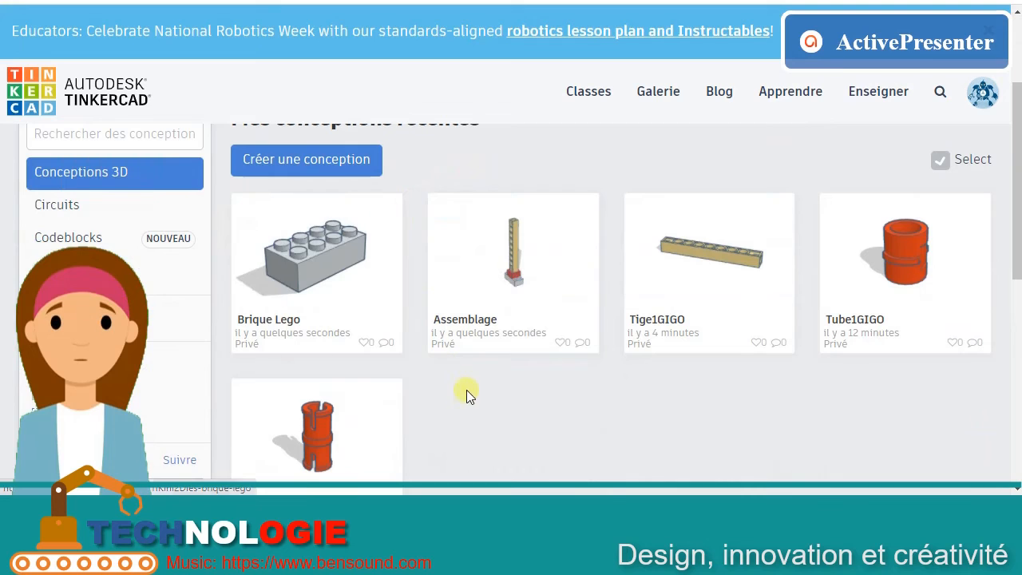
mouse_move(511, 271)
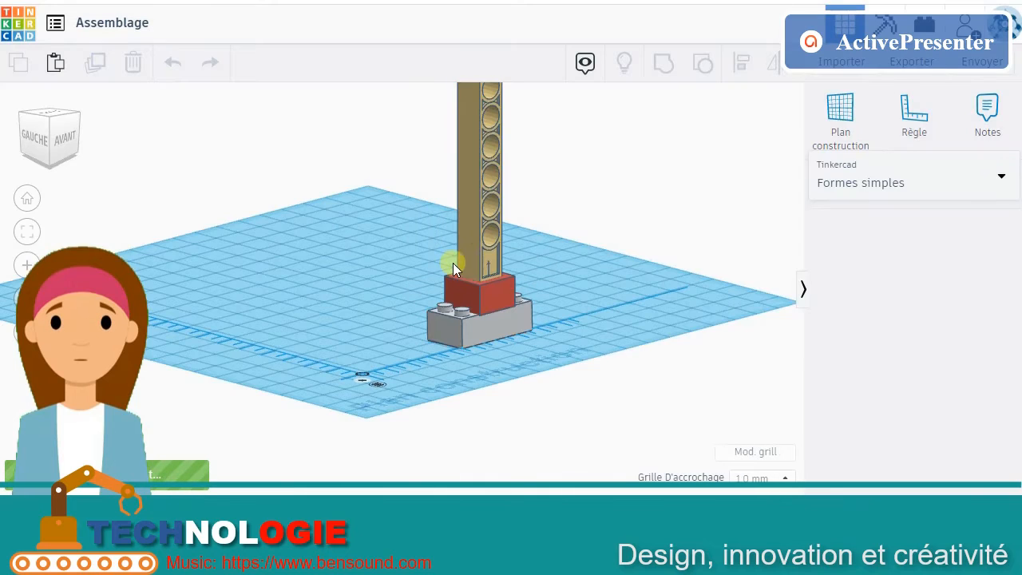
click(485, 295)
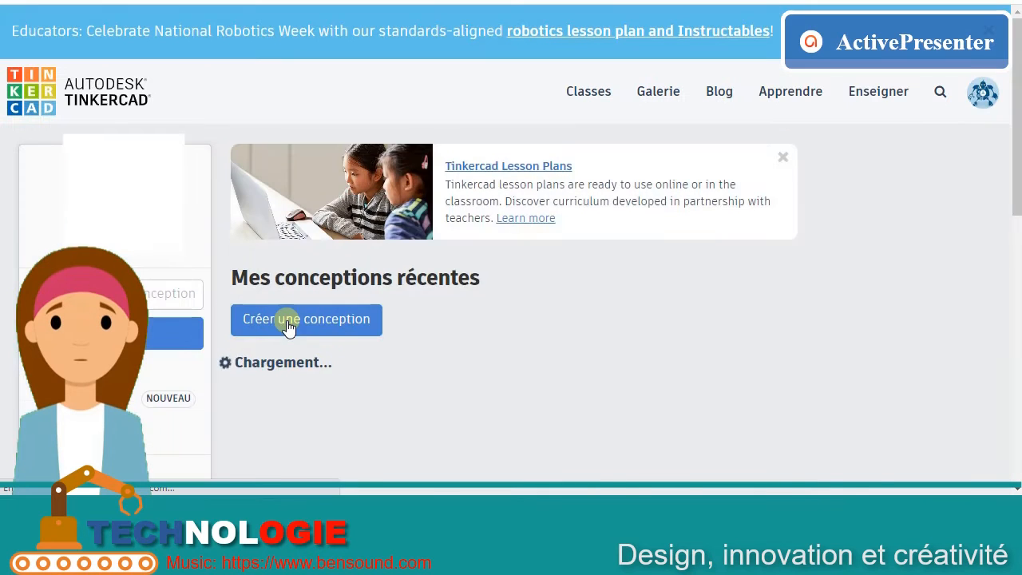
Create another new 3D design and paste the copied red adapter onto its workplane
scroll(471, 294, down, 2)
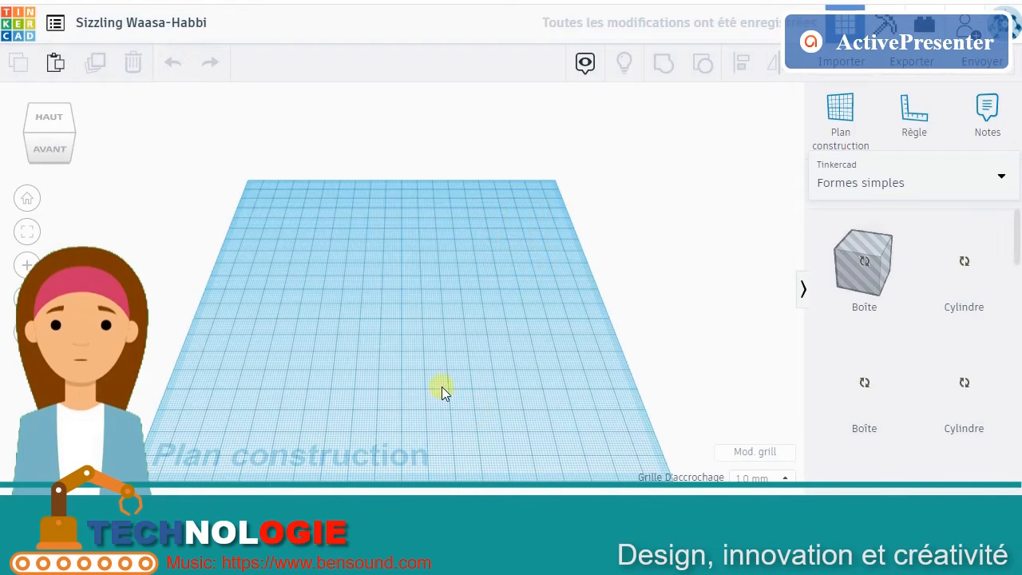
click(55, 62)
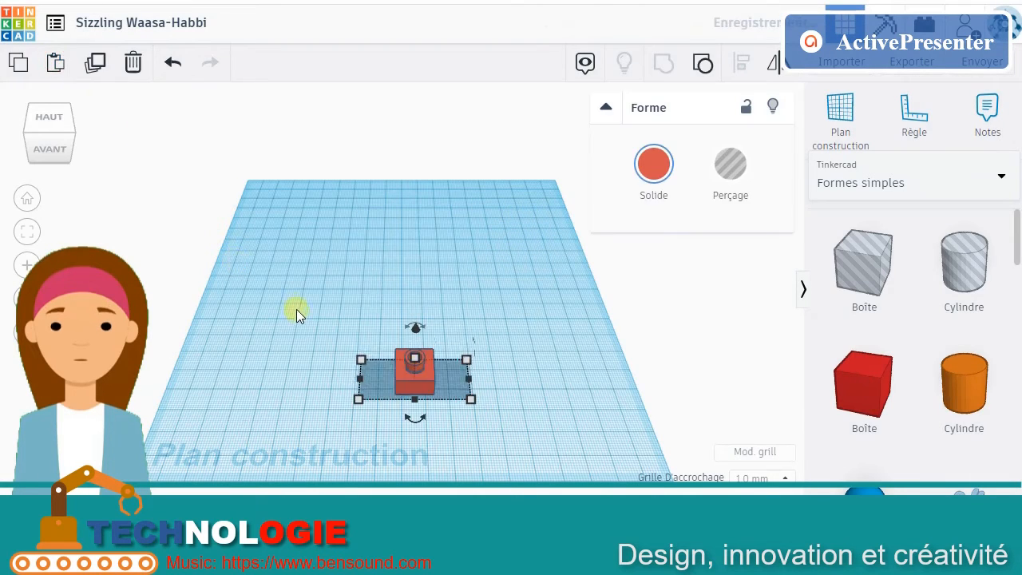
click(274, 328)
right_drag(326, 342, 358, 303)
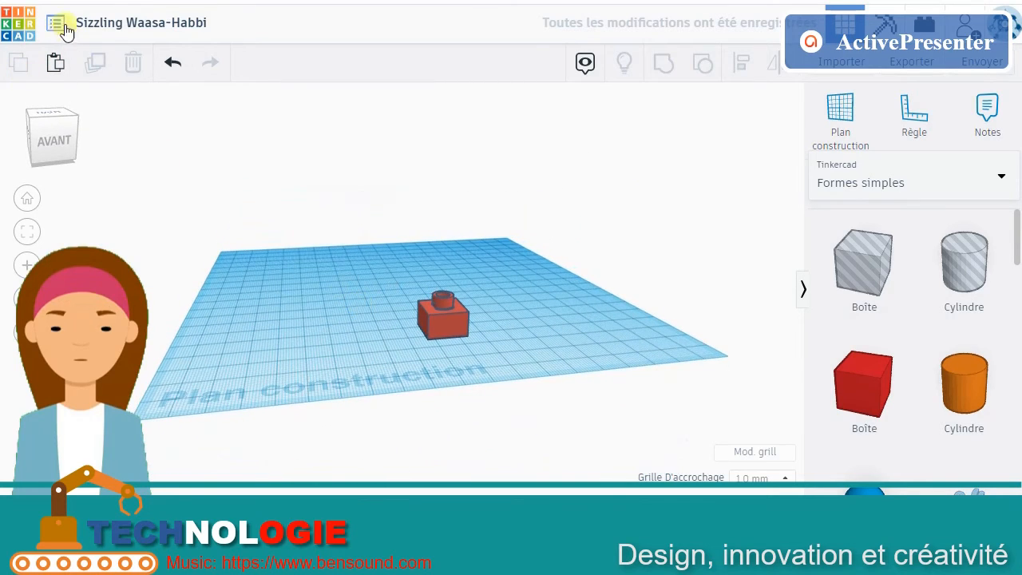
Rename the adapter's design as Piece1 and return to the list of recent designs
click(107, 24)
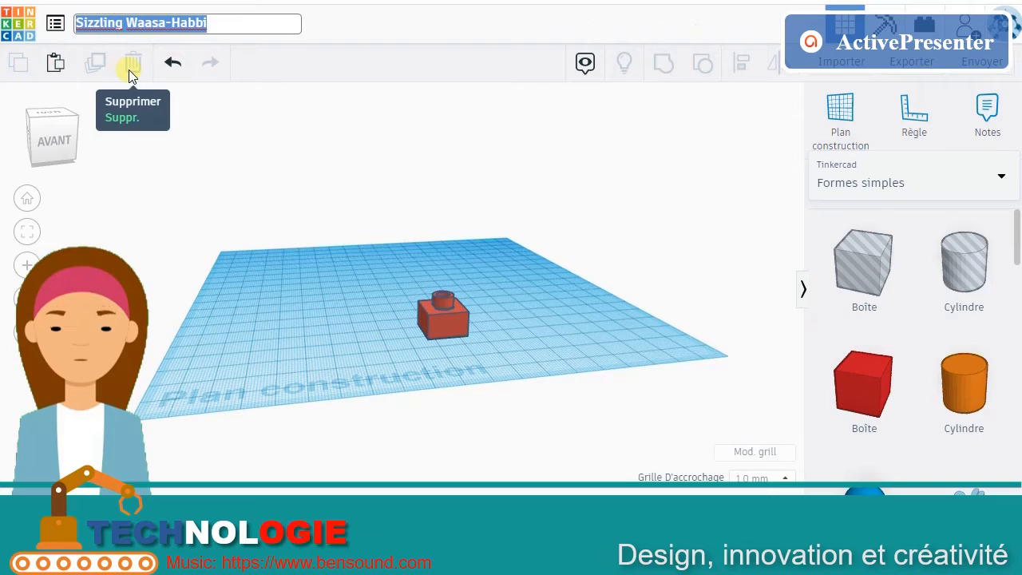
text(Pi)
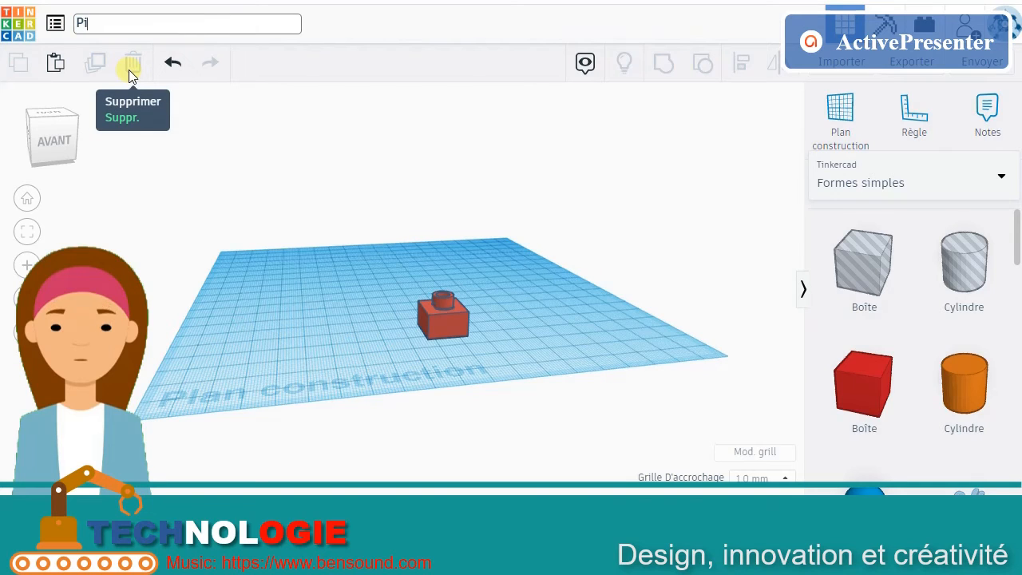
text(ece1)
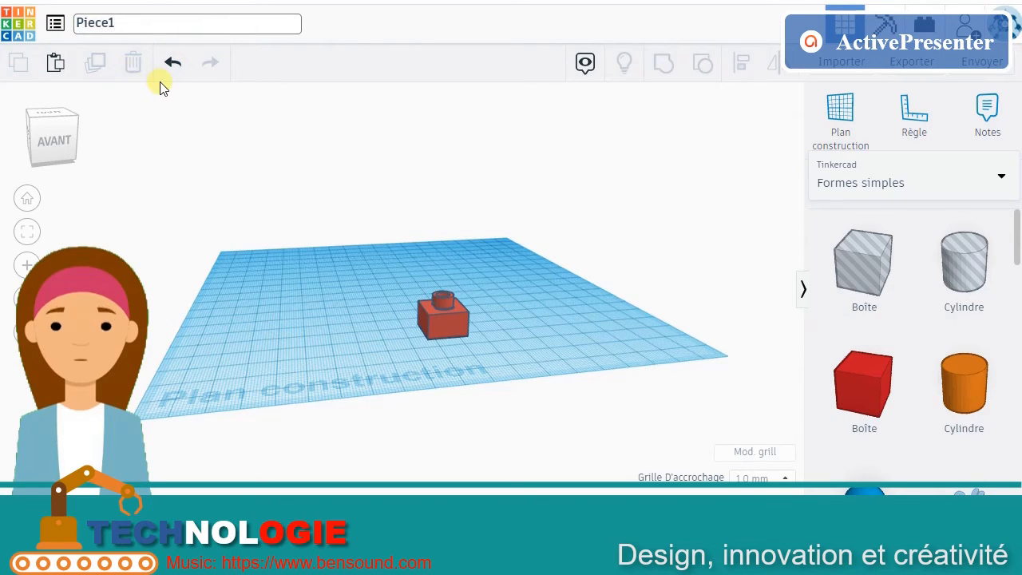
click(231, 186)
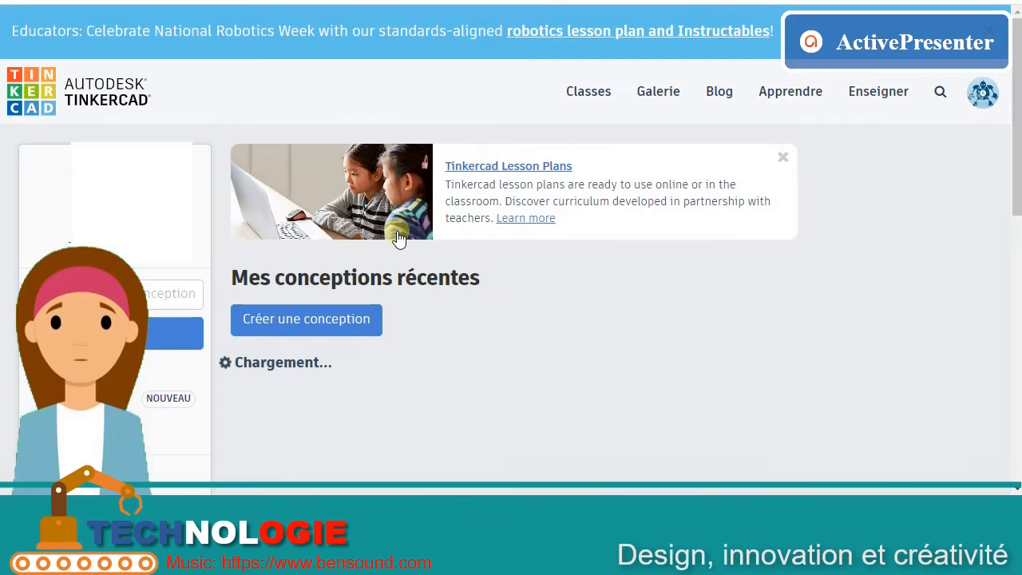
scroll(396, 230, down, 2)
scroll(397, 230, down, 1)
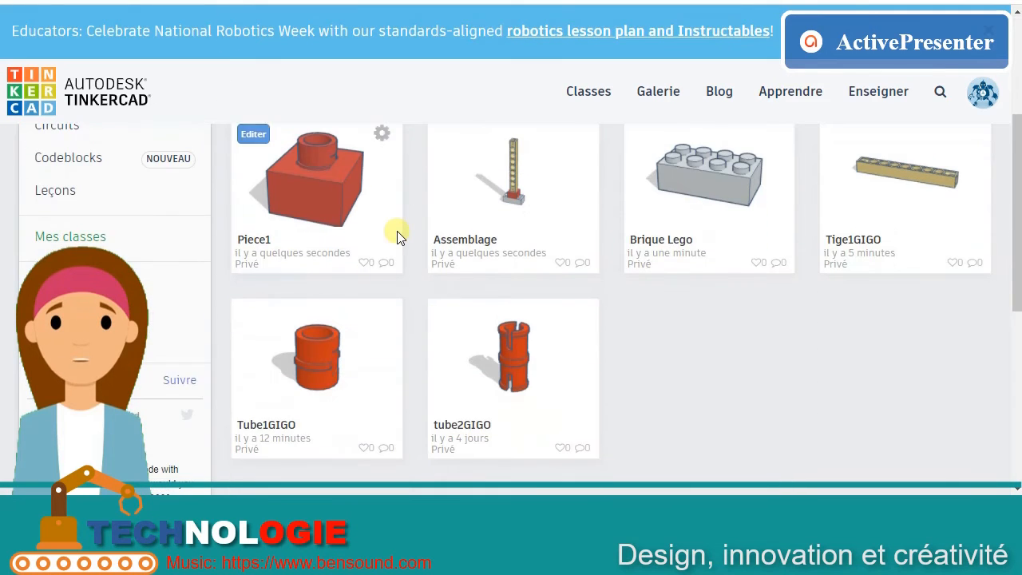